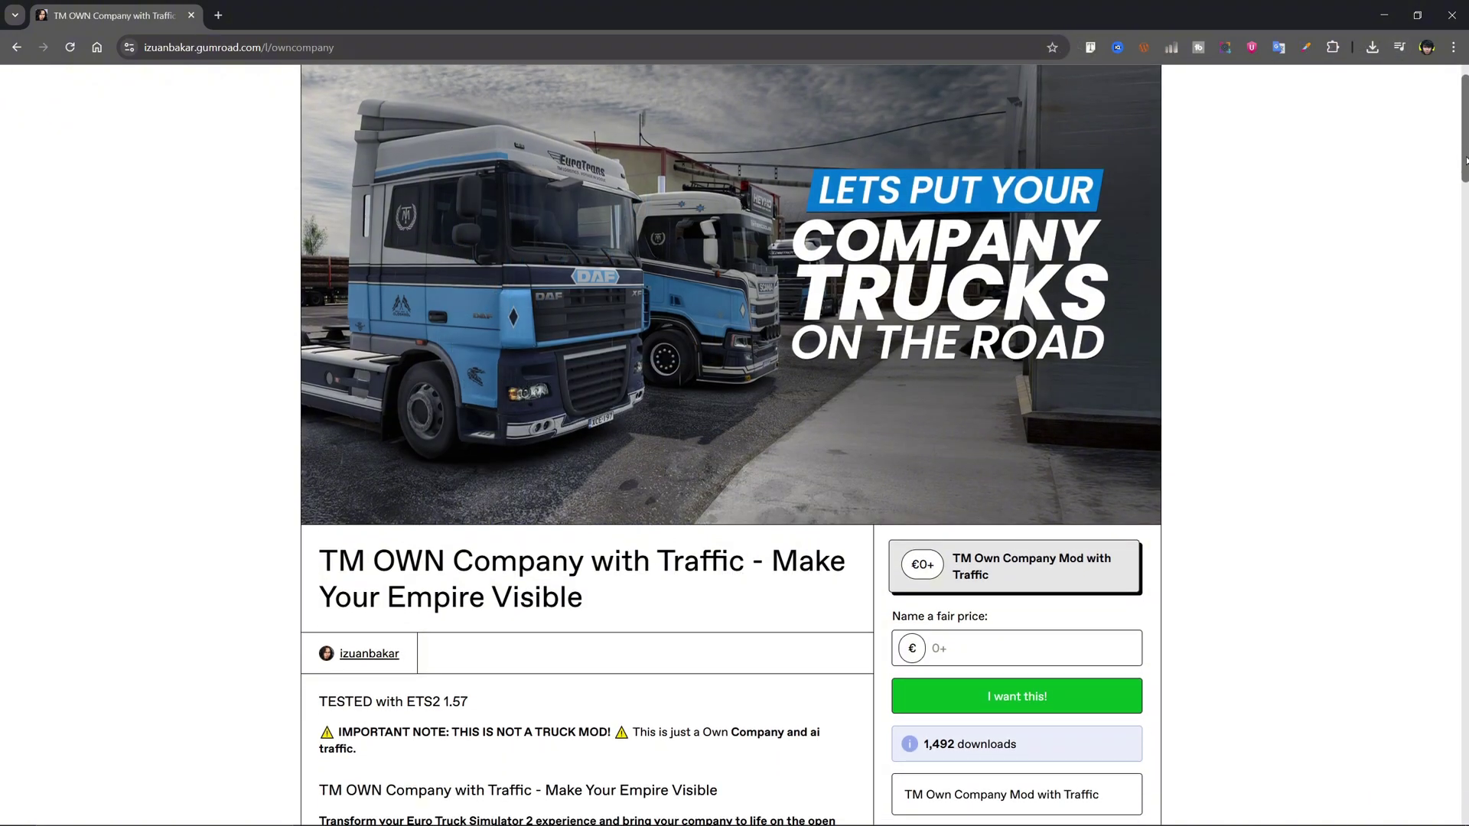
Check out the TM Own Company mod at a price of €0 without a tip, declining the Scania PGRS add-on offer.
{"action": "mouse_move", "coordinate": [1466, 160]}
{"action": "left_mouse_down"}
{"action": "mouse_move", "coordinate": [1466, 605]}
{"action": "mouse_move", "coordinate": [1464, 183]}
{"action": "left_mouse_up"}
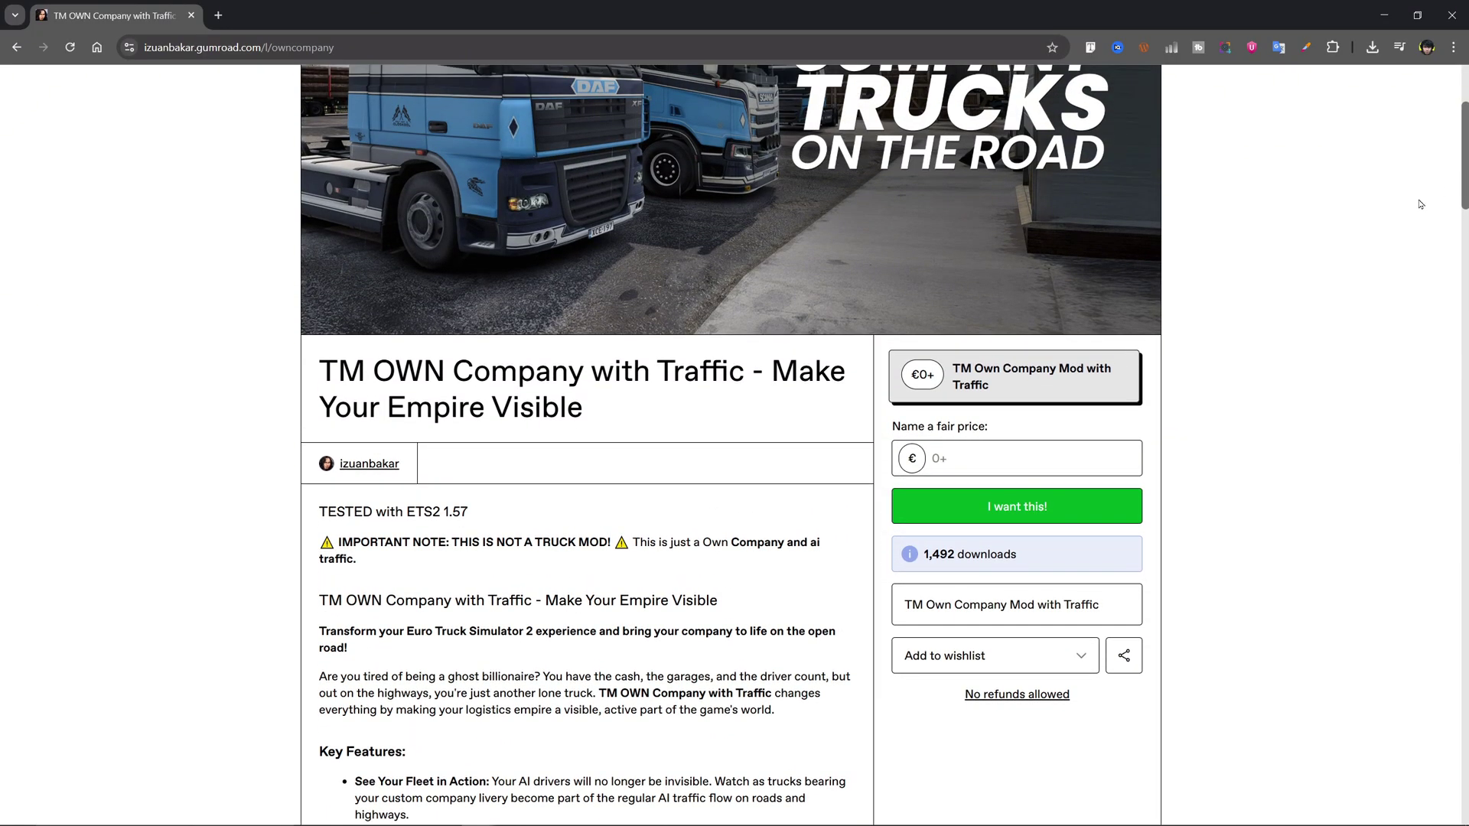
{"action": "left_click", "coordinate": [1001, 452]}
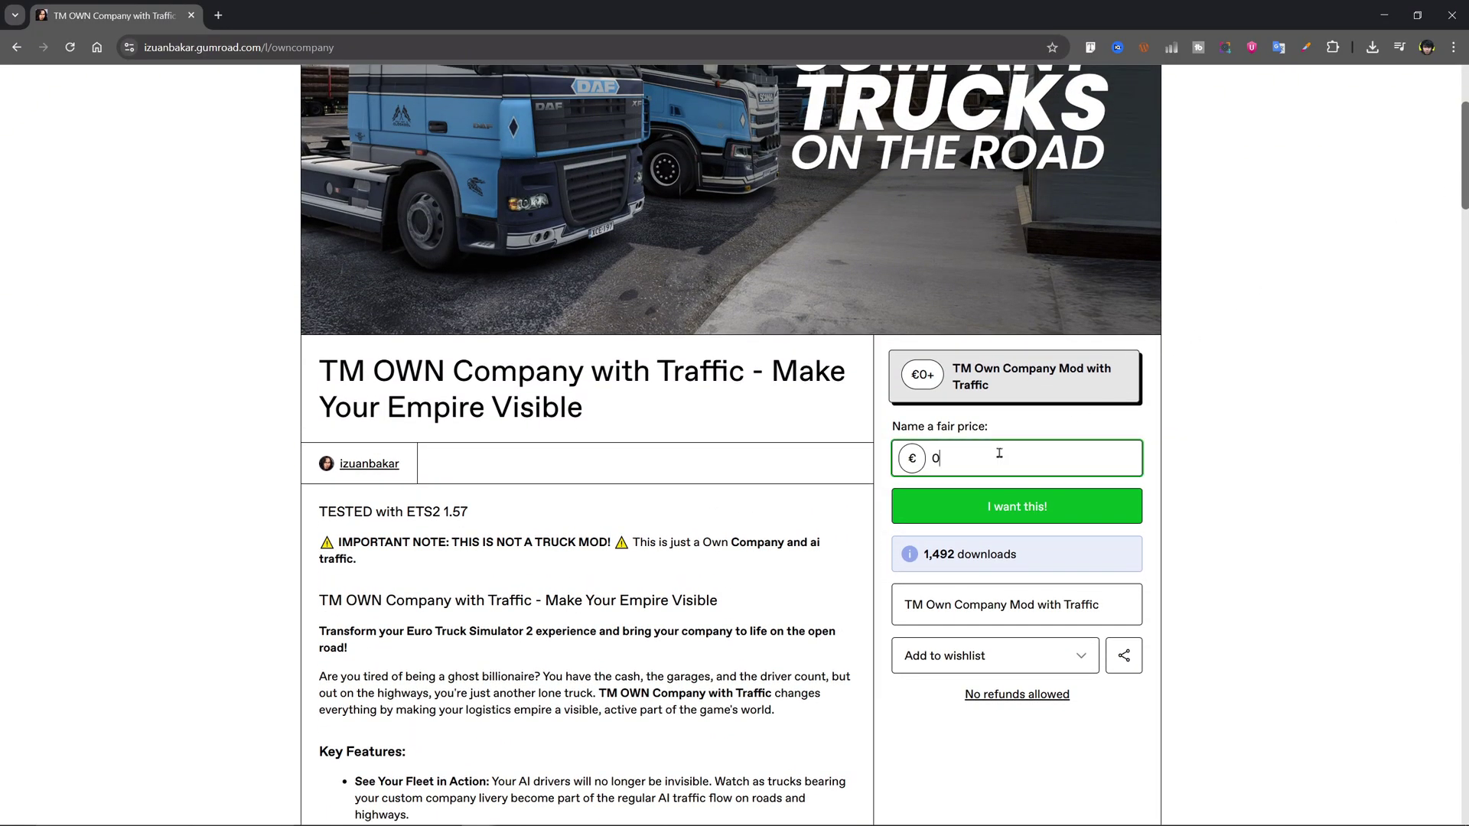
{"action": "left_click", "coordinate": [1055, 511]}
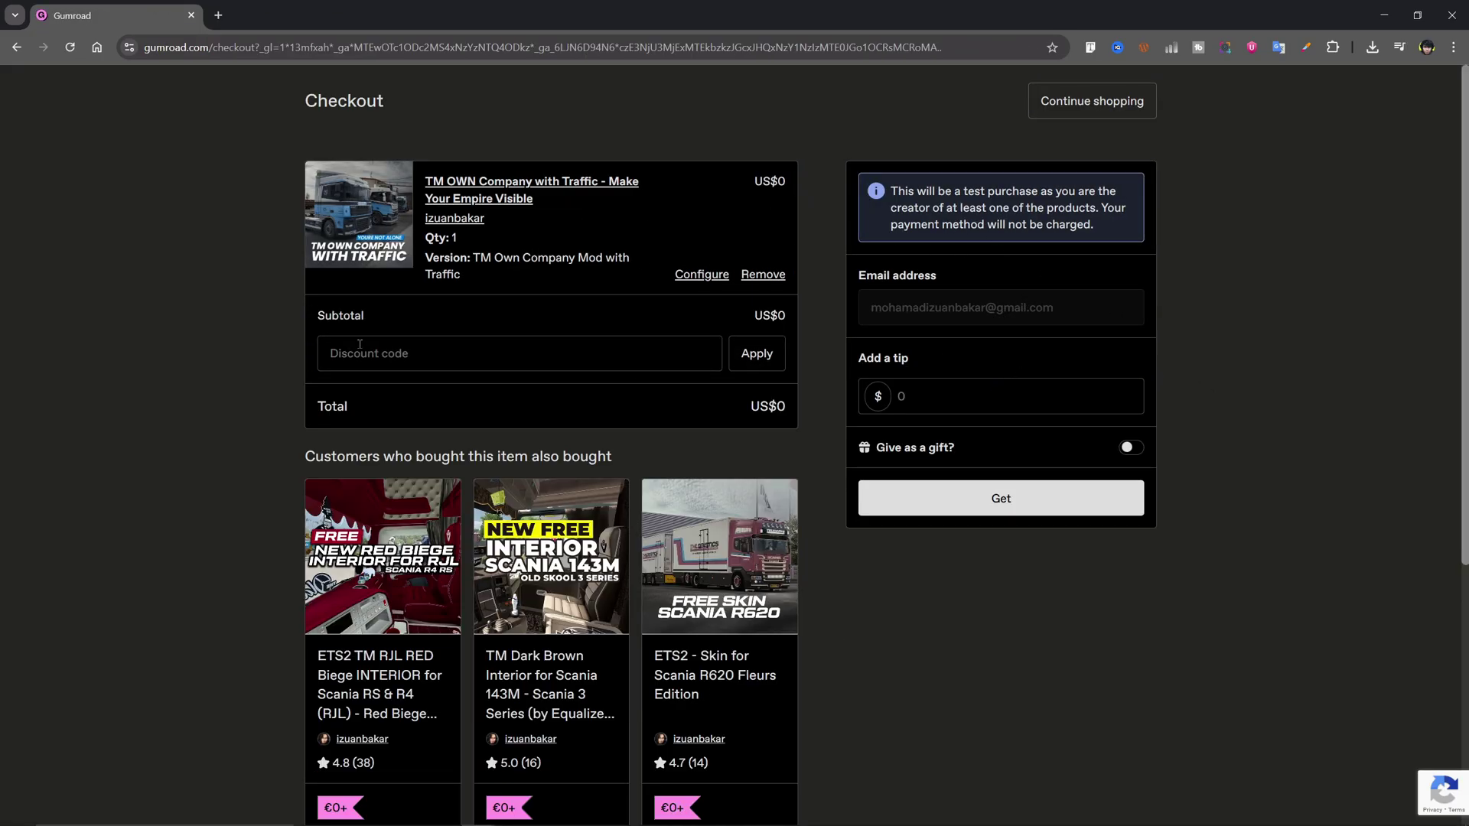
{"action": "left_click", "coordinate": [921, 401]}
{"action": "left_click", "coordinate": [961, 503]}
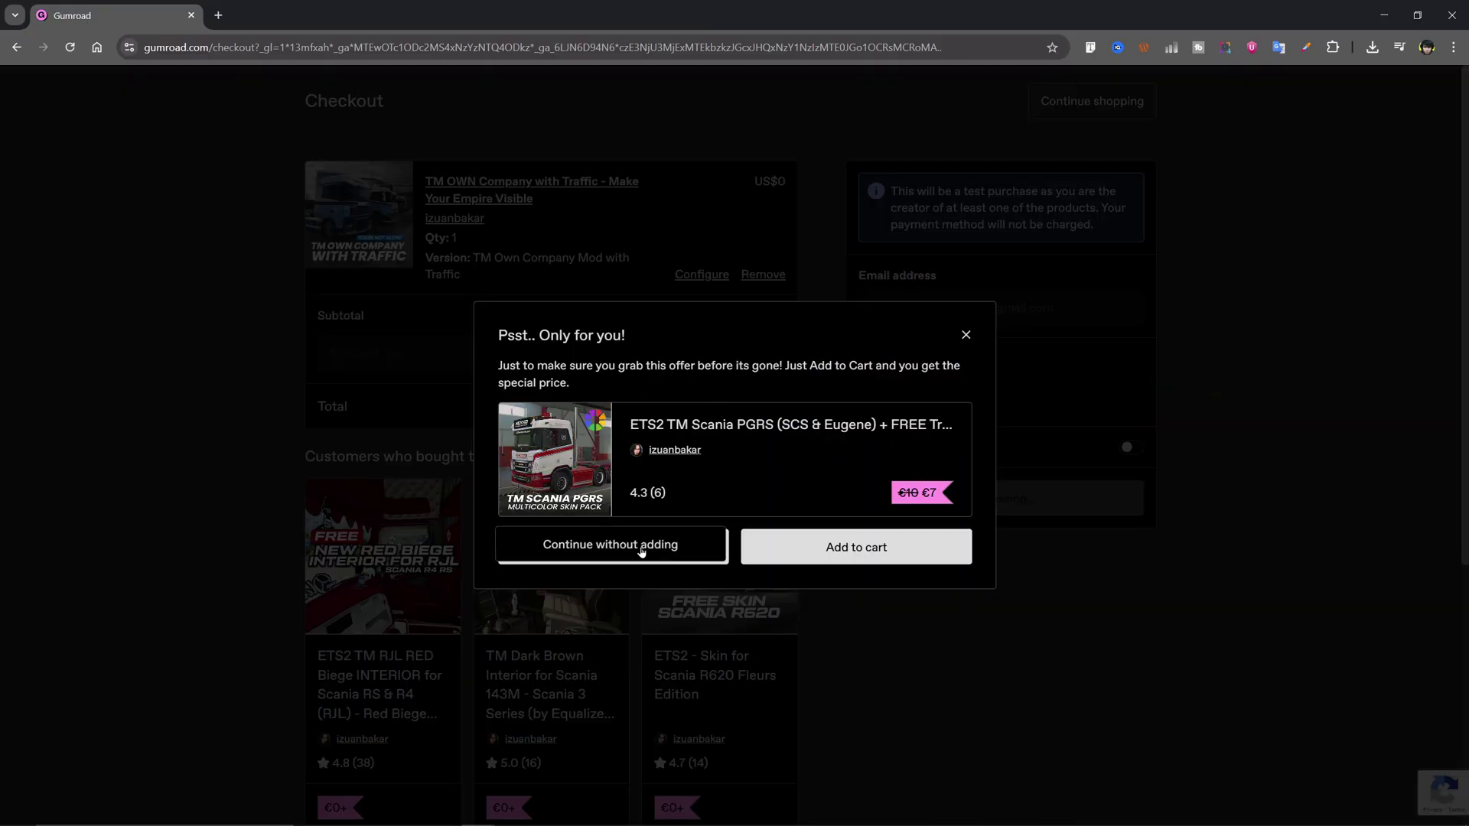
{"action": "left_click", "coordinate": [572, 546]}
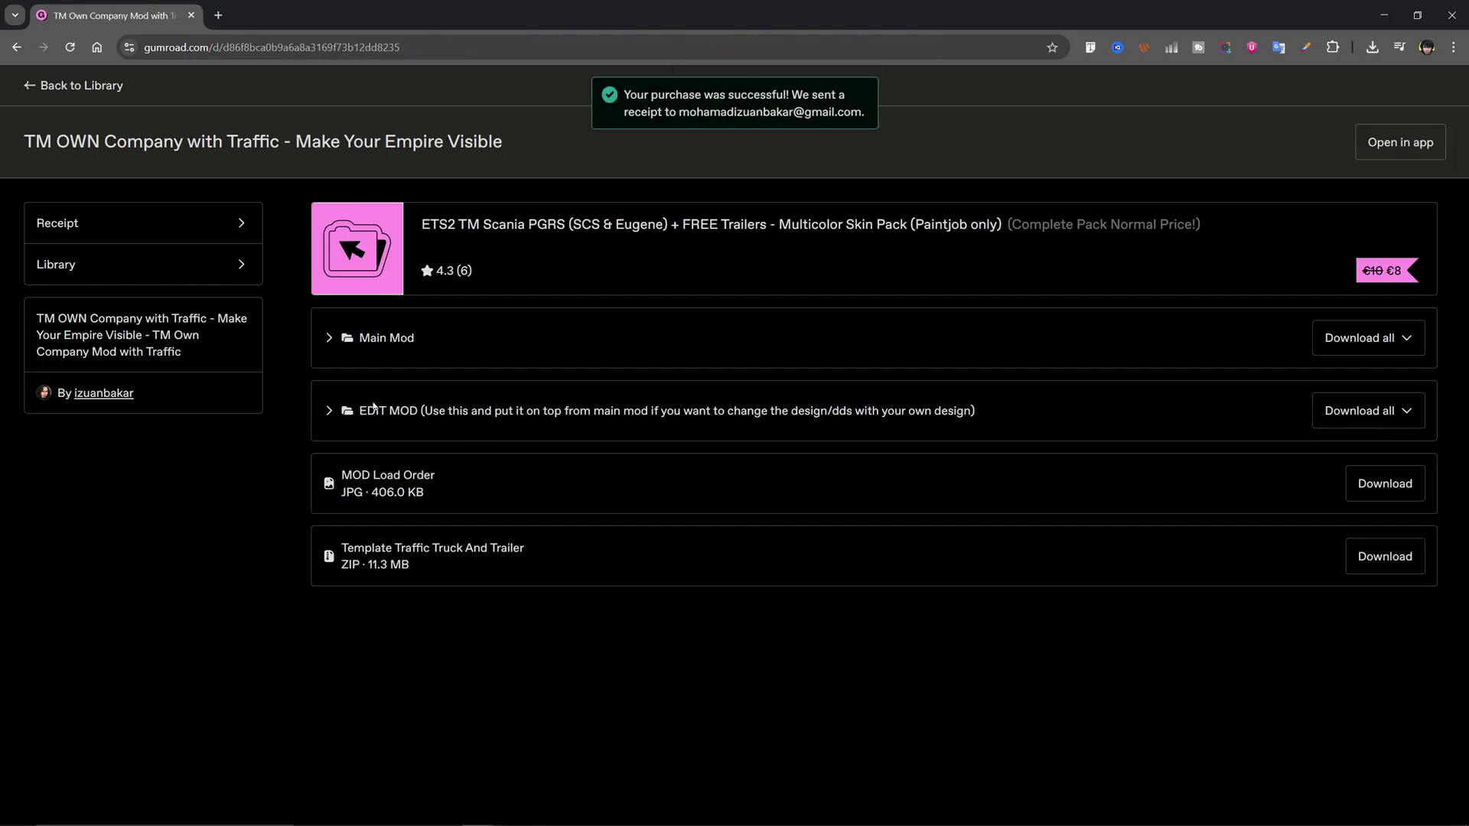
Expand the Main Mod and EDIT MOD file groups in the purchased content.
{"action": "left_click", "coordinate": [329, 341]}
{"action": "left_click", "coordinate": [329, 340]}
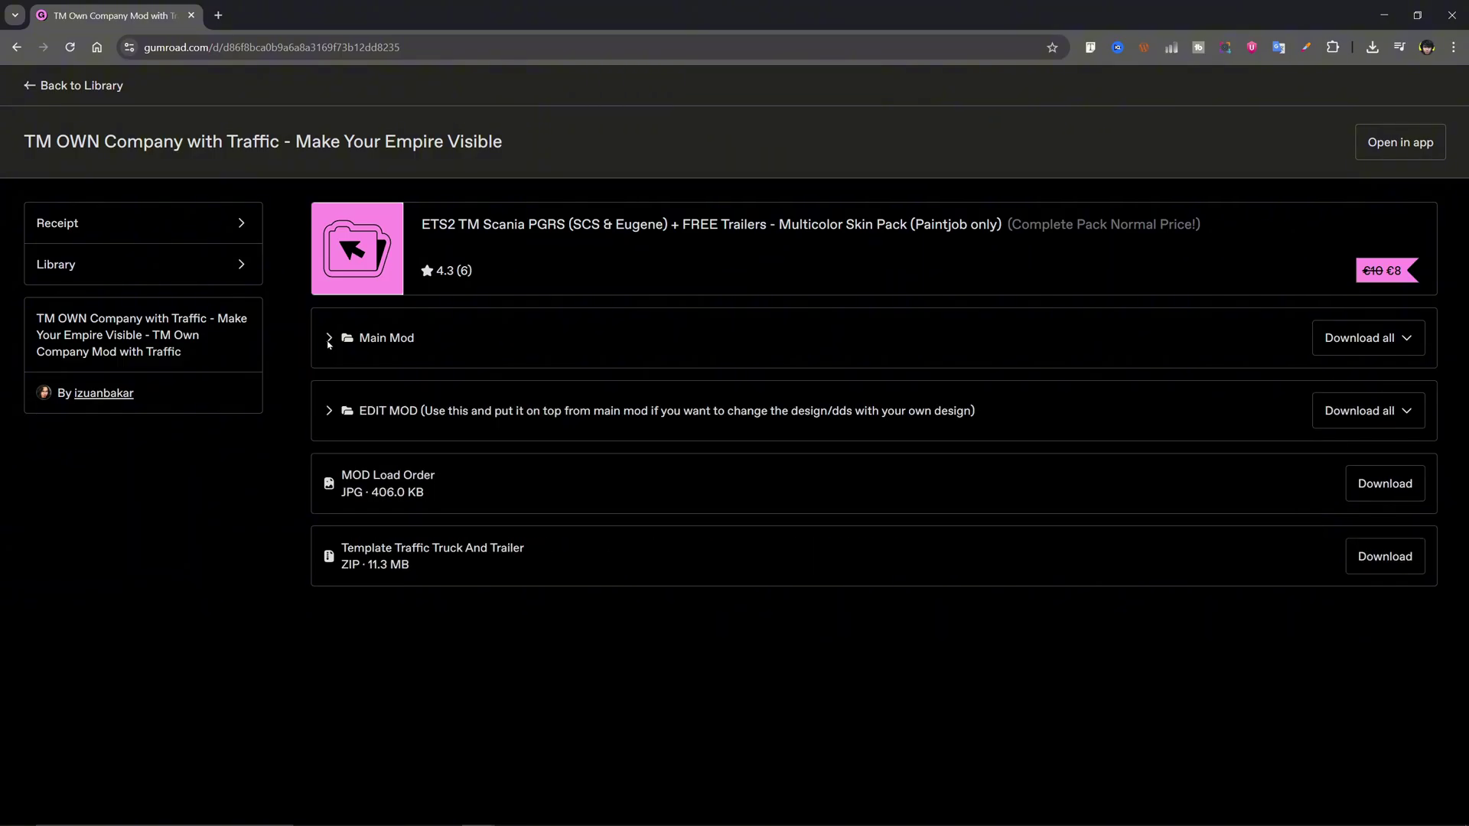
{"action": "left_click", "coordinate": [329, 413]}
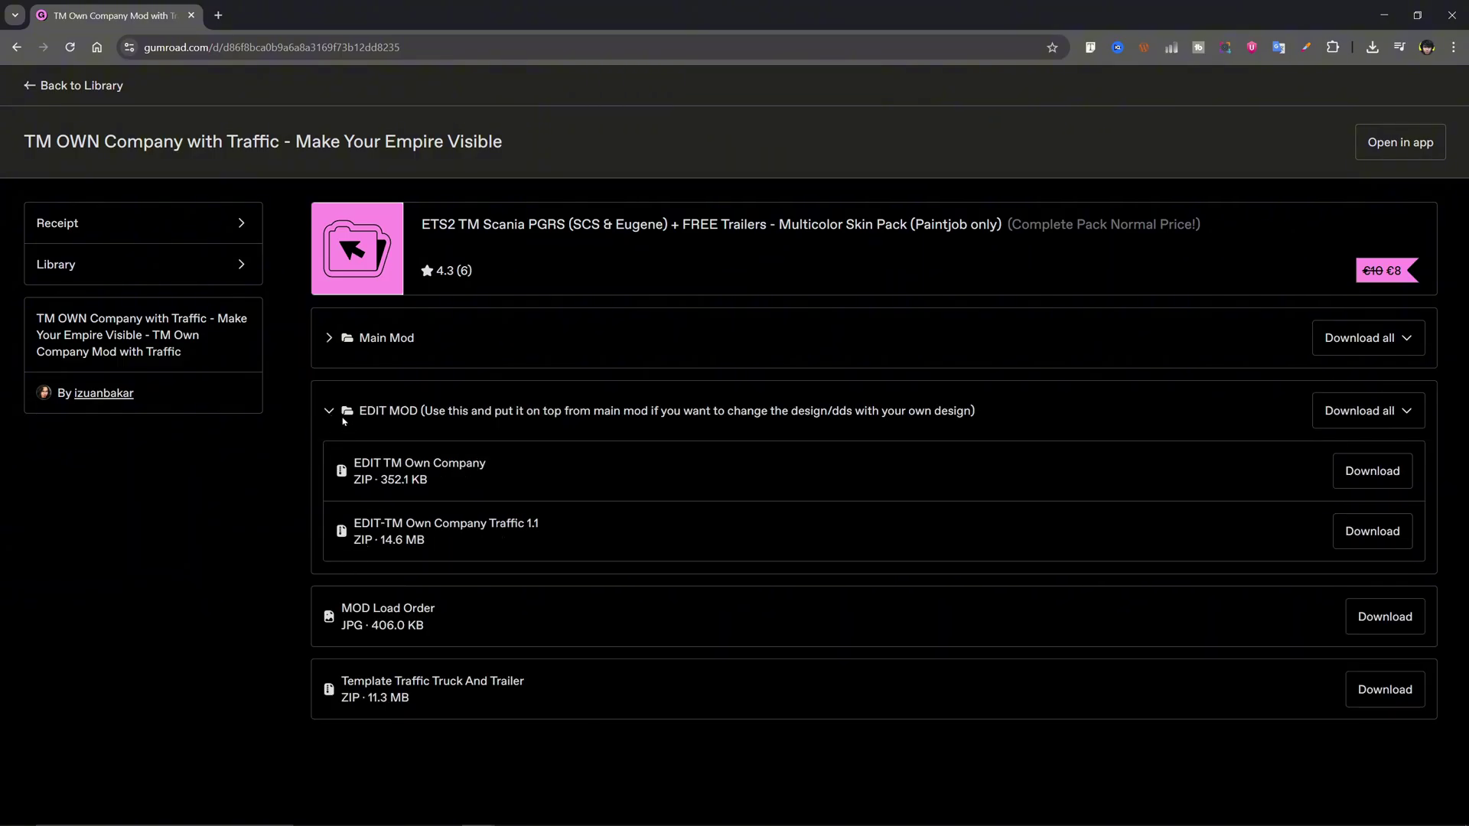
{"action": "left_click", "coordinate": [329, 413]}
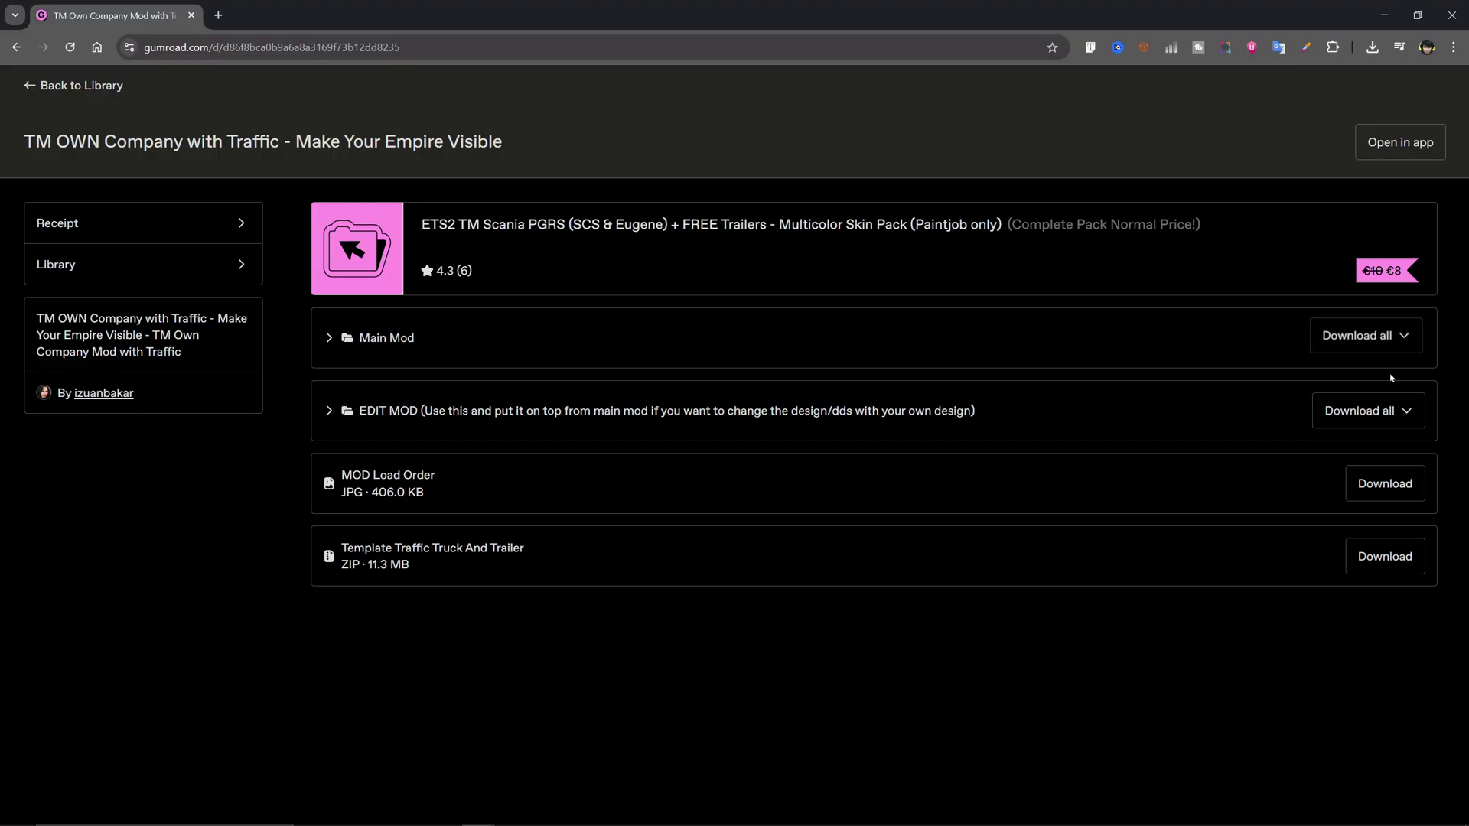
{"action": "left_click", "coordinate": [352, 338]}
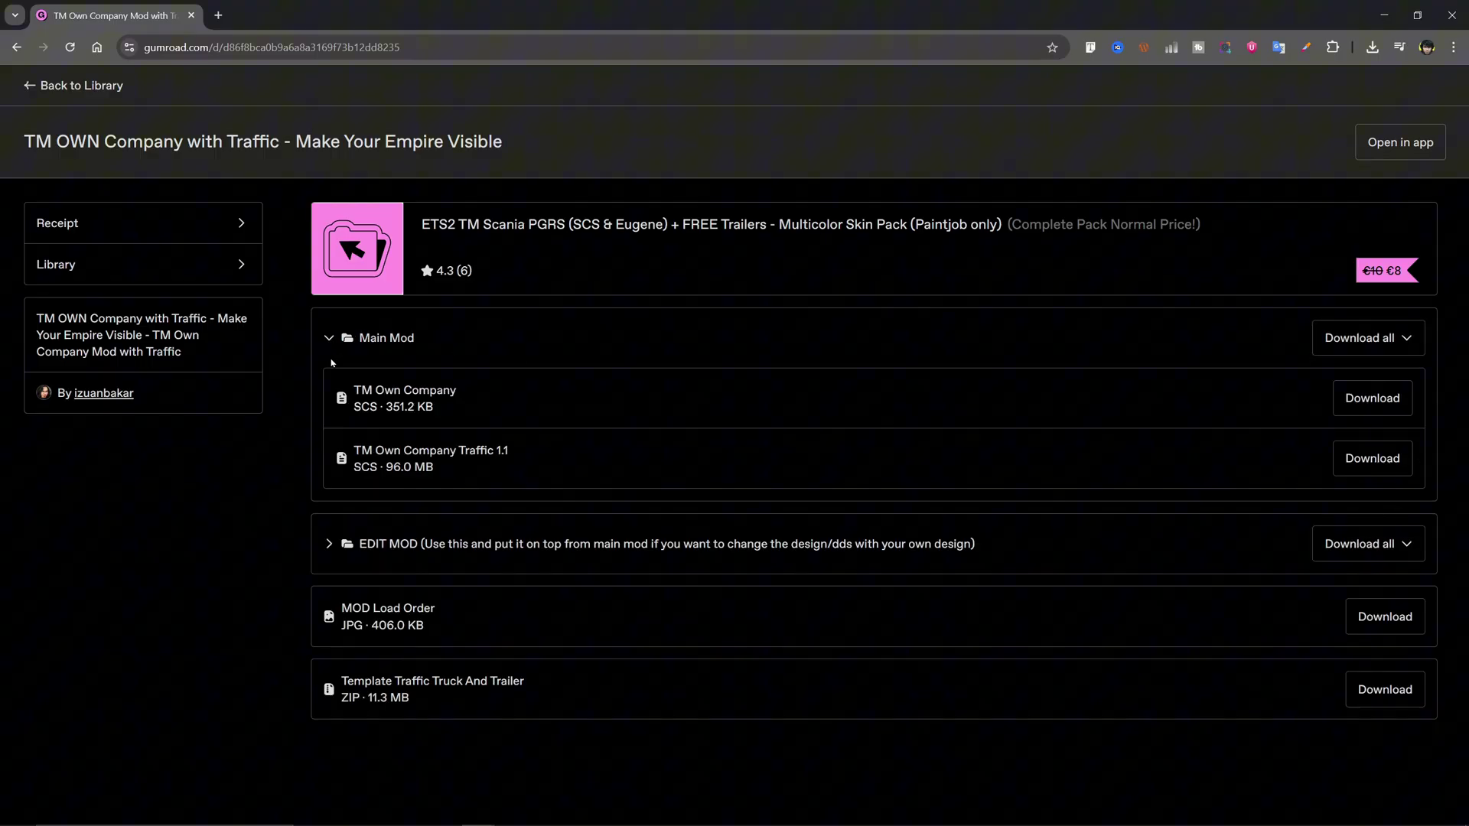
{"action": "left_click", "coordinate": [333, 544]}
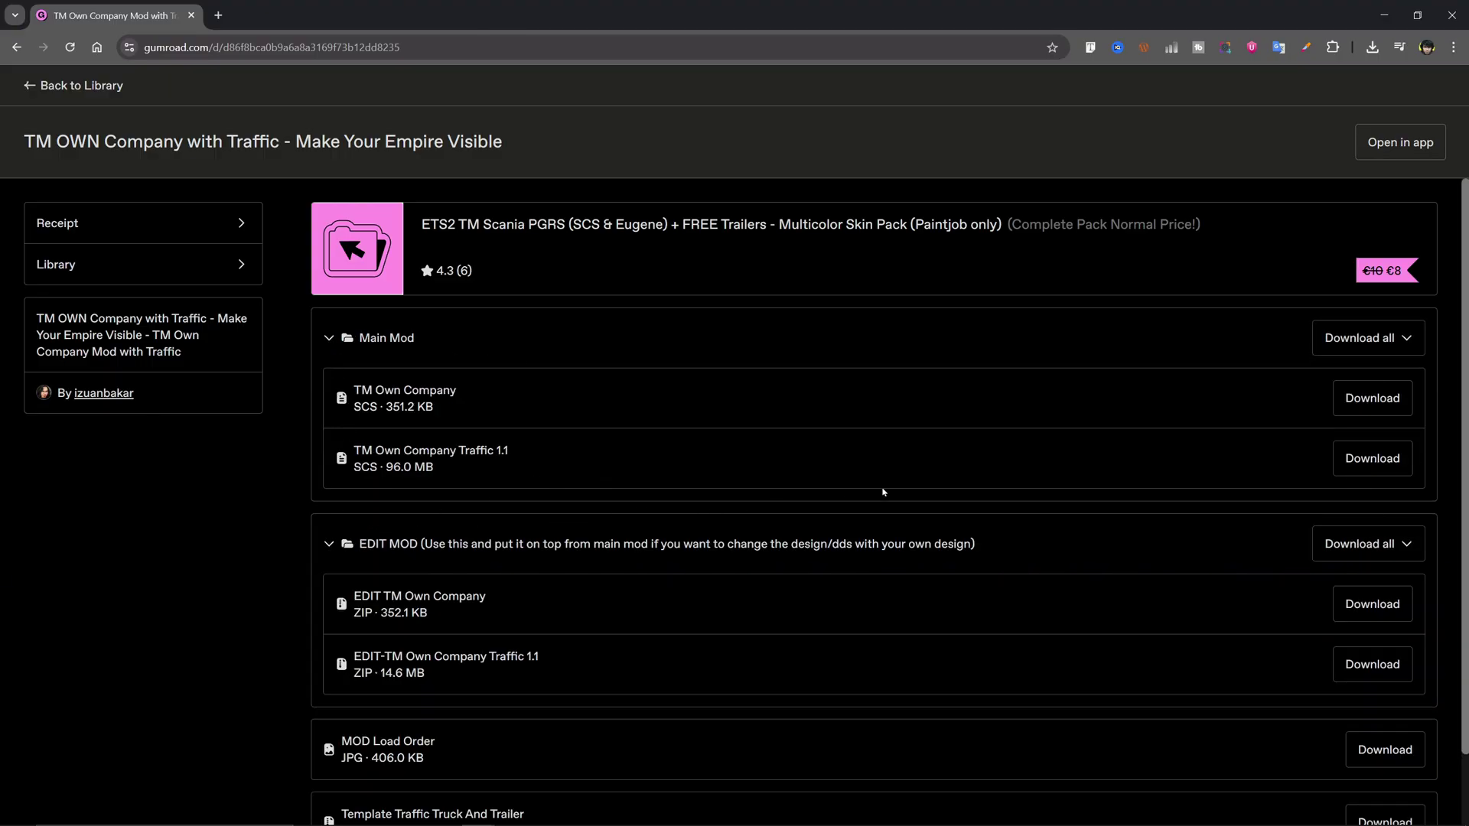
Download both Main Mod SCS files, both EDIT MOD ZIP files, the MOD Load Order image and the Template Traffic Truck And Trailer archive.
{"action": "left_click", "coordinate": [1342, 407]}
{"action": "left_click", "coordinate": [1386, 458]}
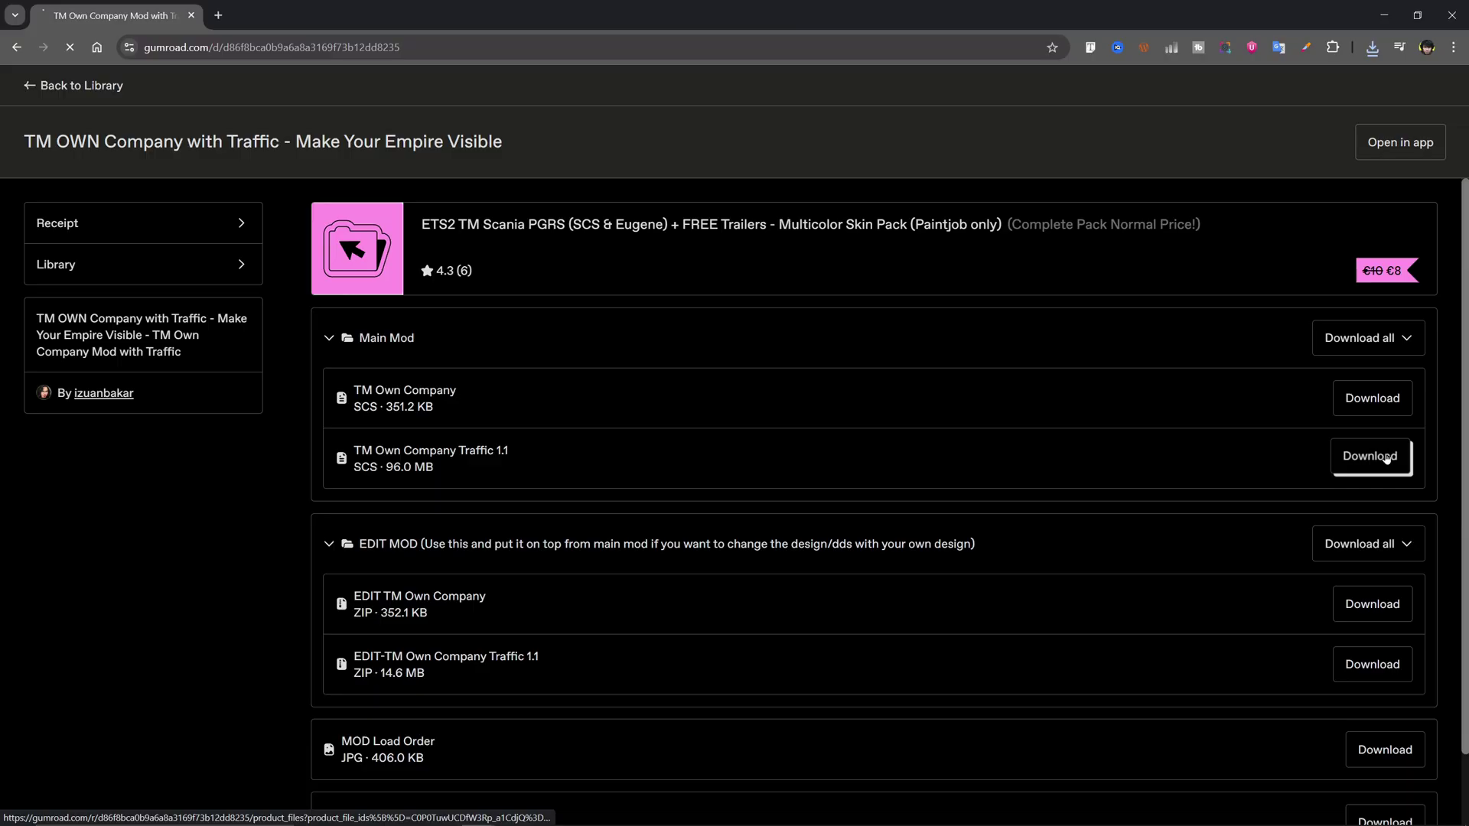
{"action": "left_click", "coordinate": [1383, 606]}
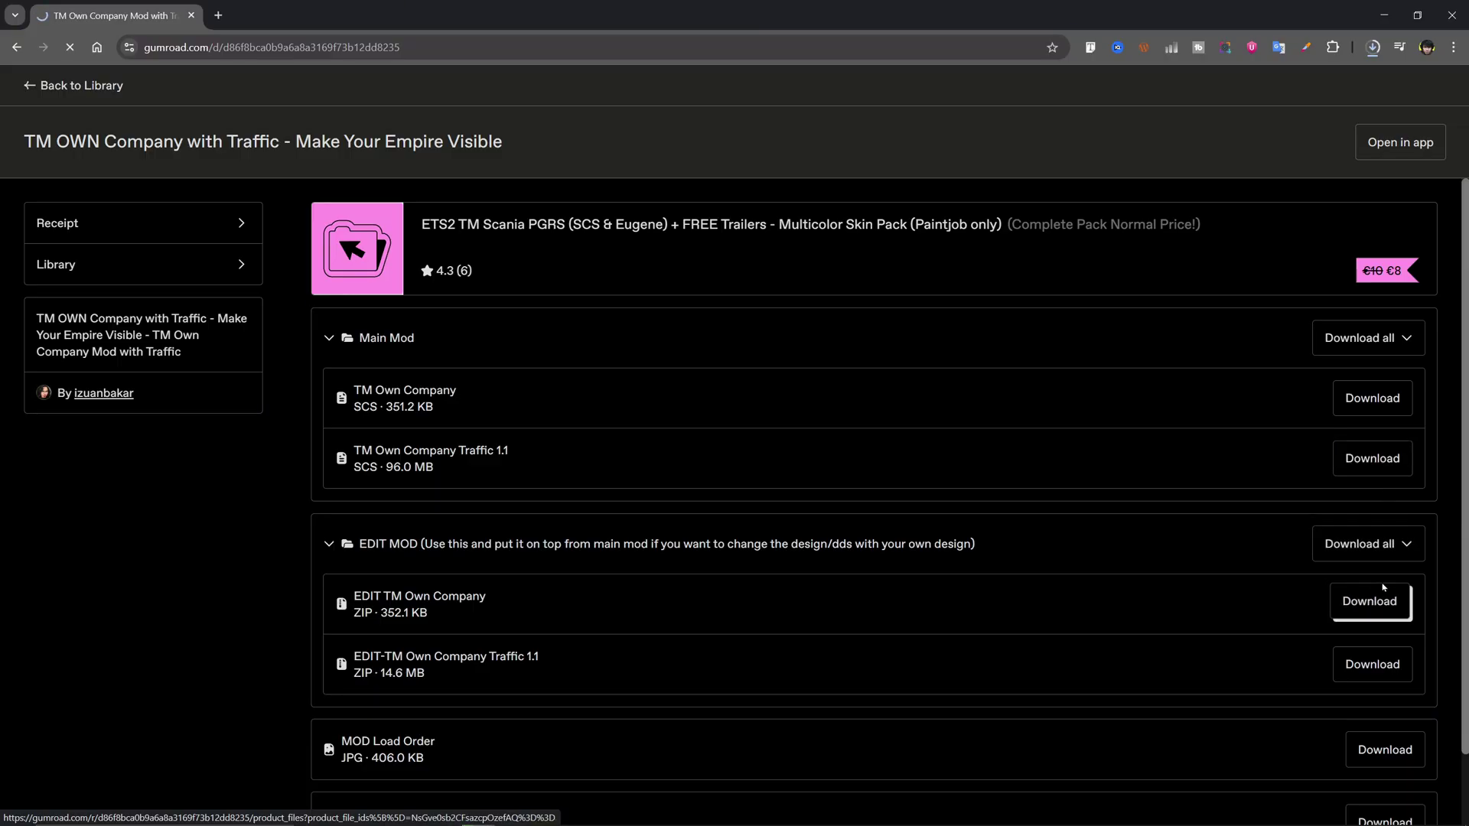
{"action": "scroll", "coordinate": [1381, 605], "scroll_direction": "down", "scroll_amount": 2}
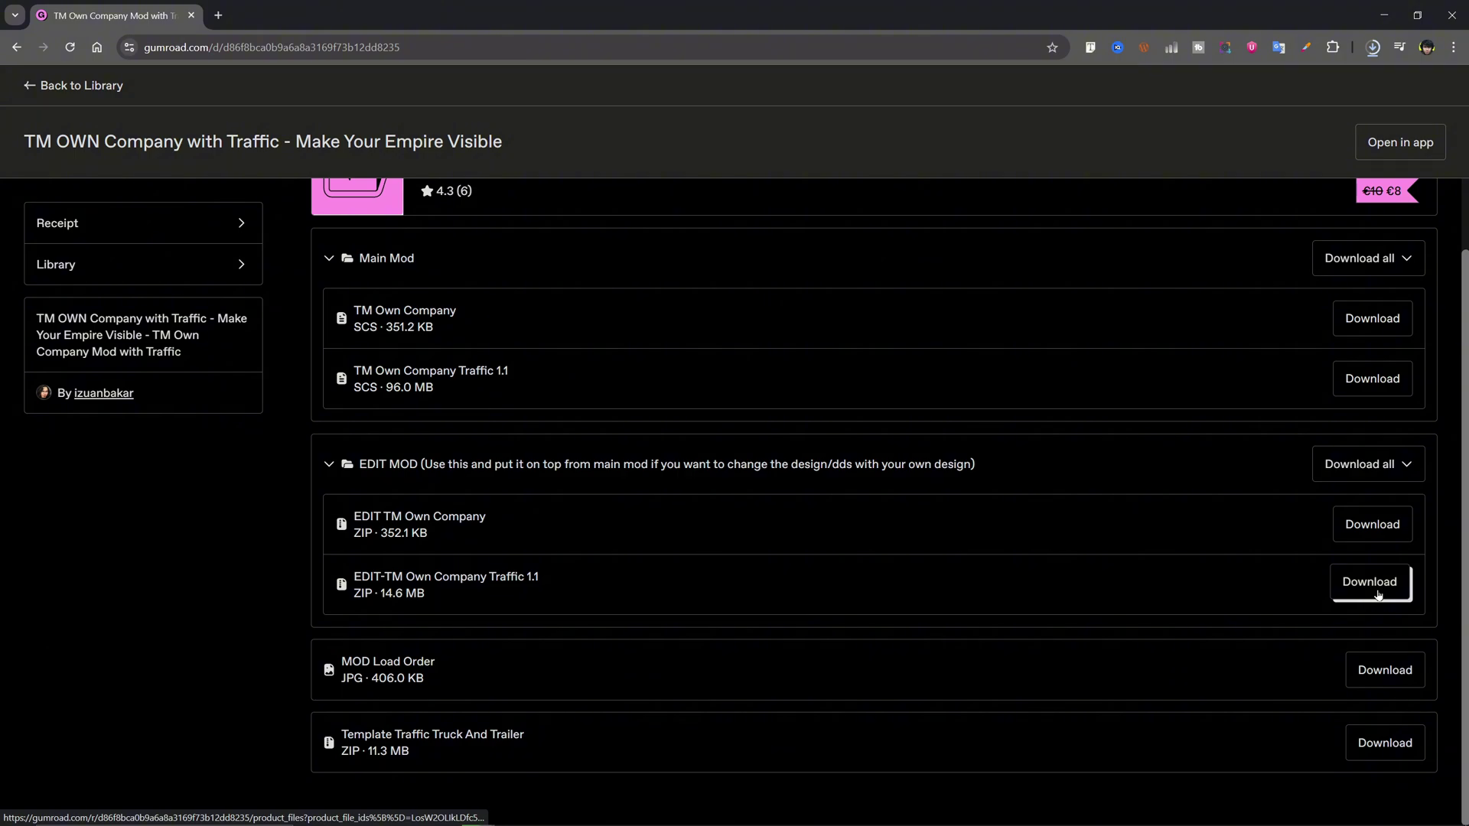
{"action": "left_click", "coordinate": [1377, 595]}
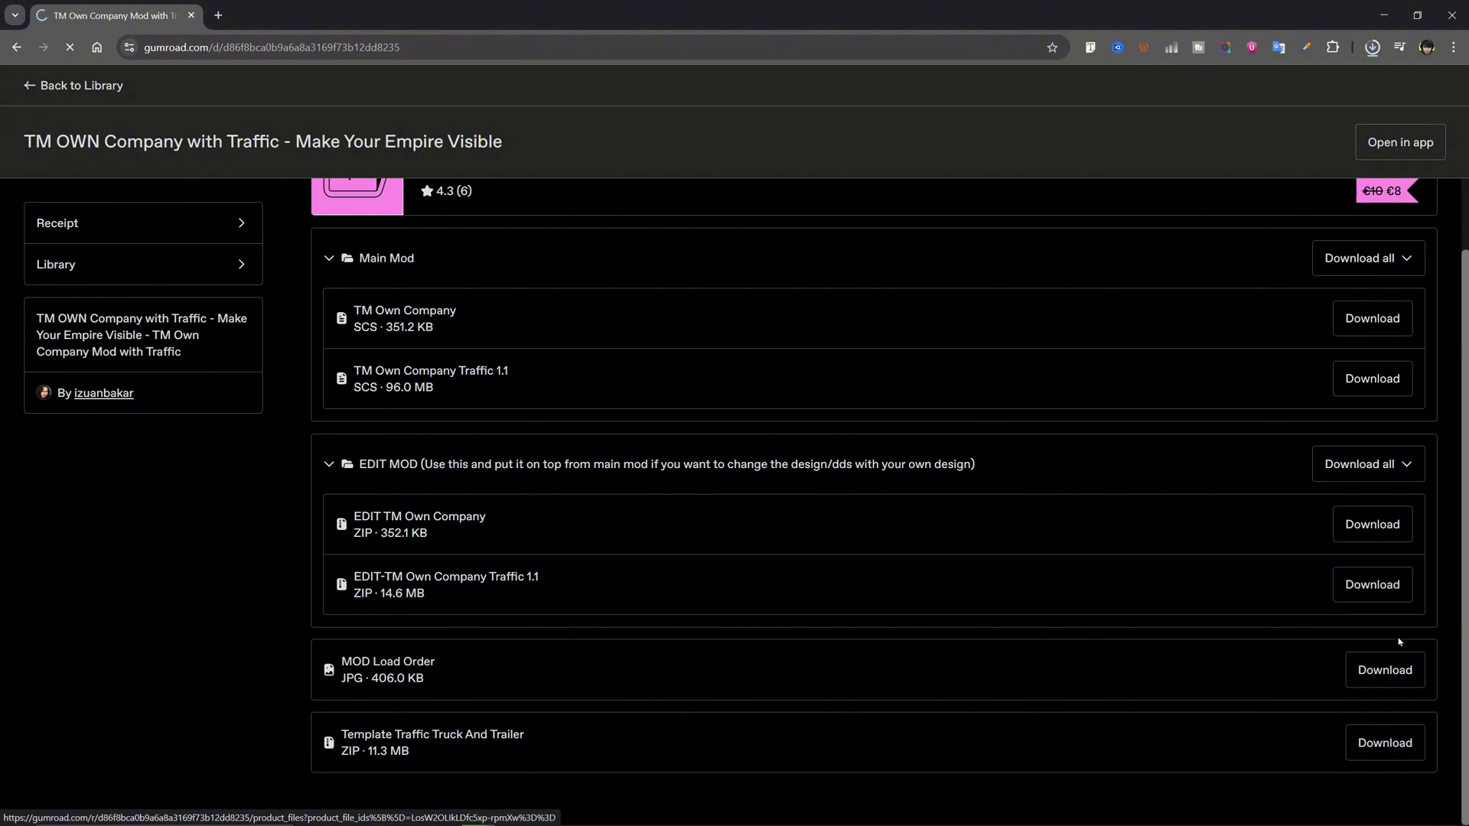
{"action": "left_click", "coordinate": [1376, 680]}
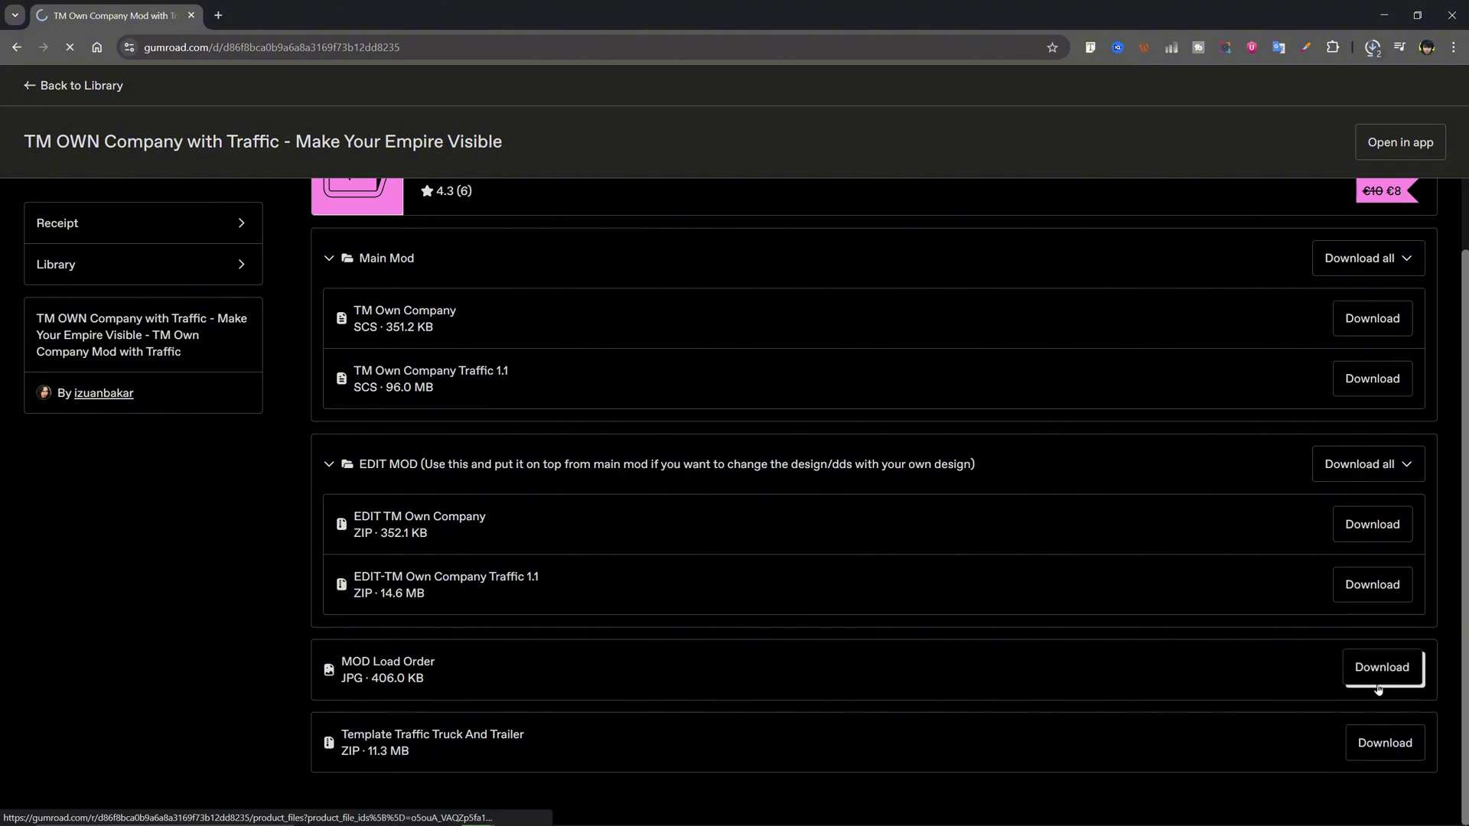
{"action": "left_click", "coordinate": [1388, 754]}
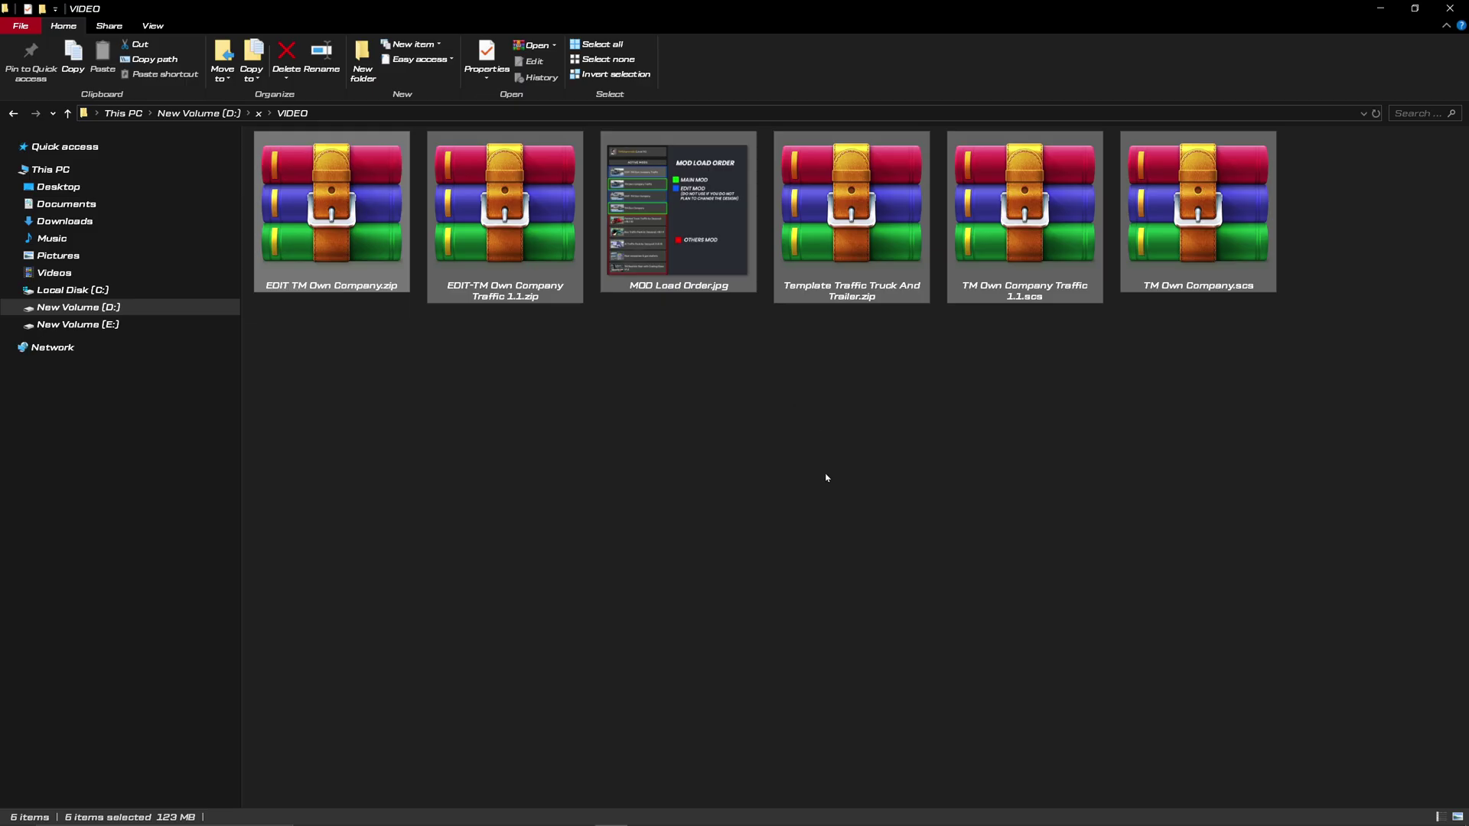
Extract the two EDIT archives and the Template Traffic Truck And Trailer archive in the VIDEO folder, each to a separate folder.
{"action": "left_click", "coordinate": [826, 497]}
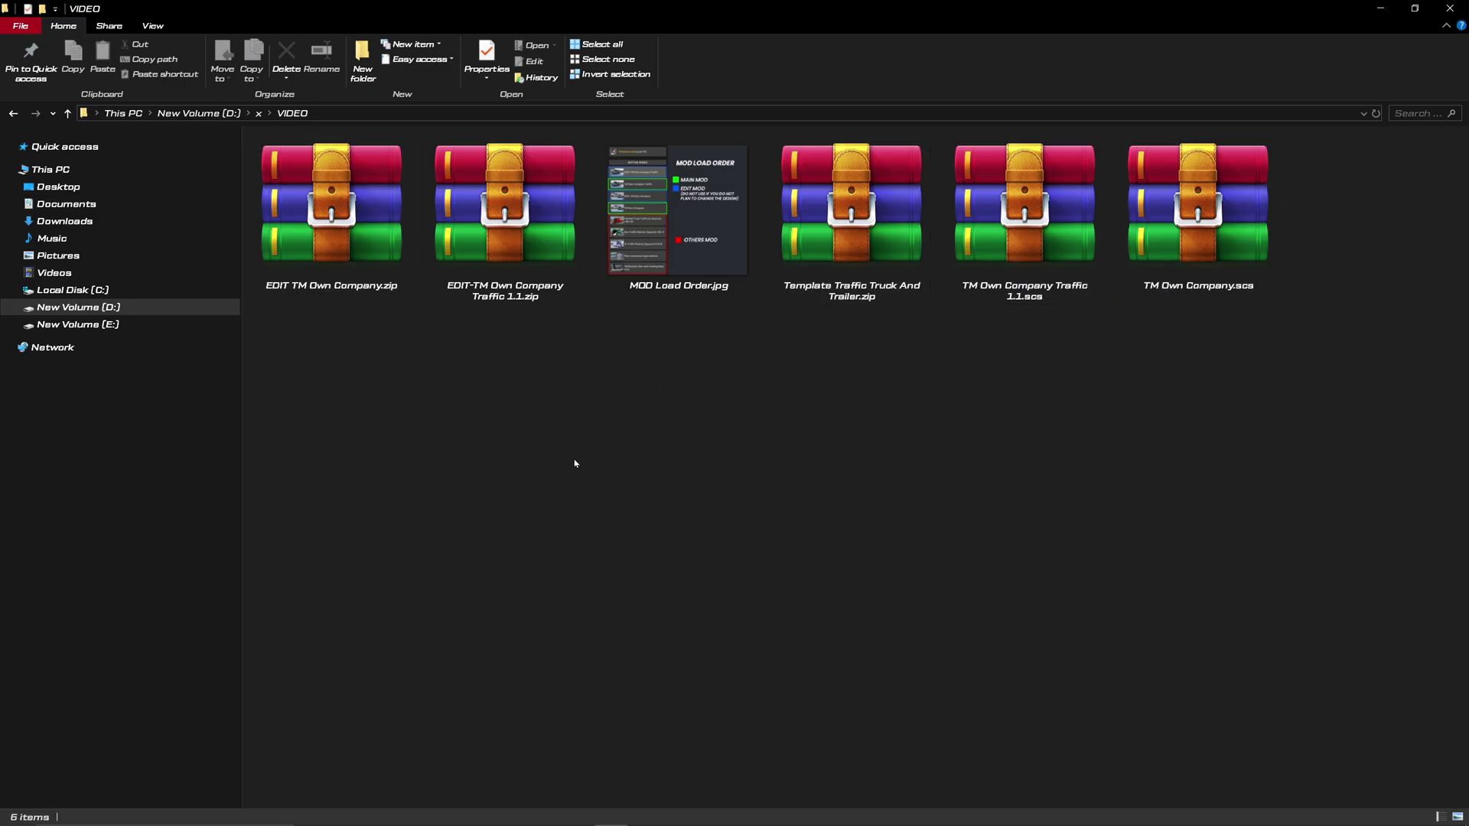
{"action": "left_click", "coordinate": [332, 229]}
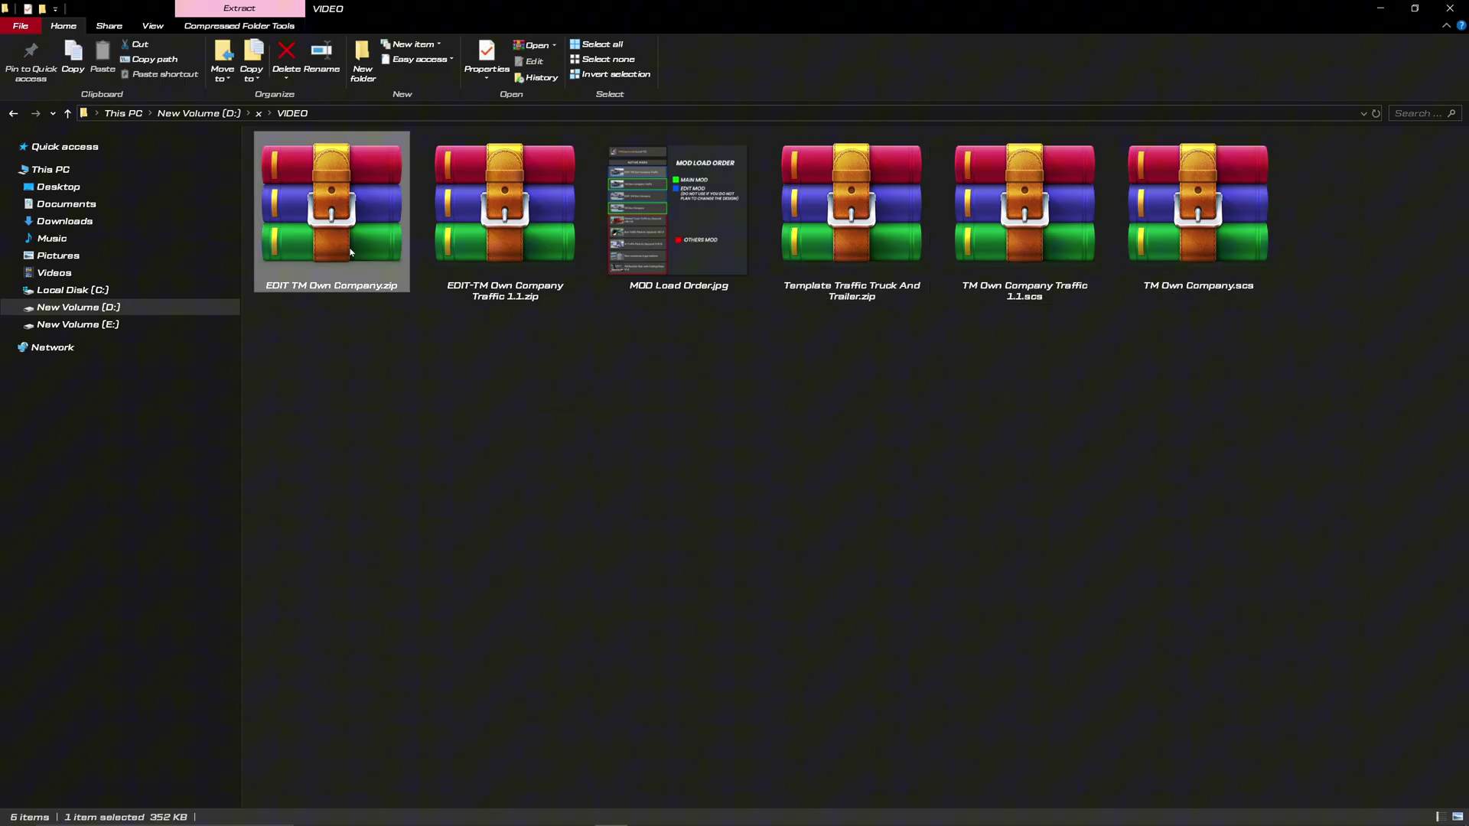
{"action": "left_click", "coordinate": [484, 240], "text": "ctrl"}
{"action": "left_click", "coordinate": [833, 254], "text": "ctrl"}
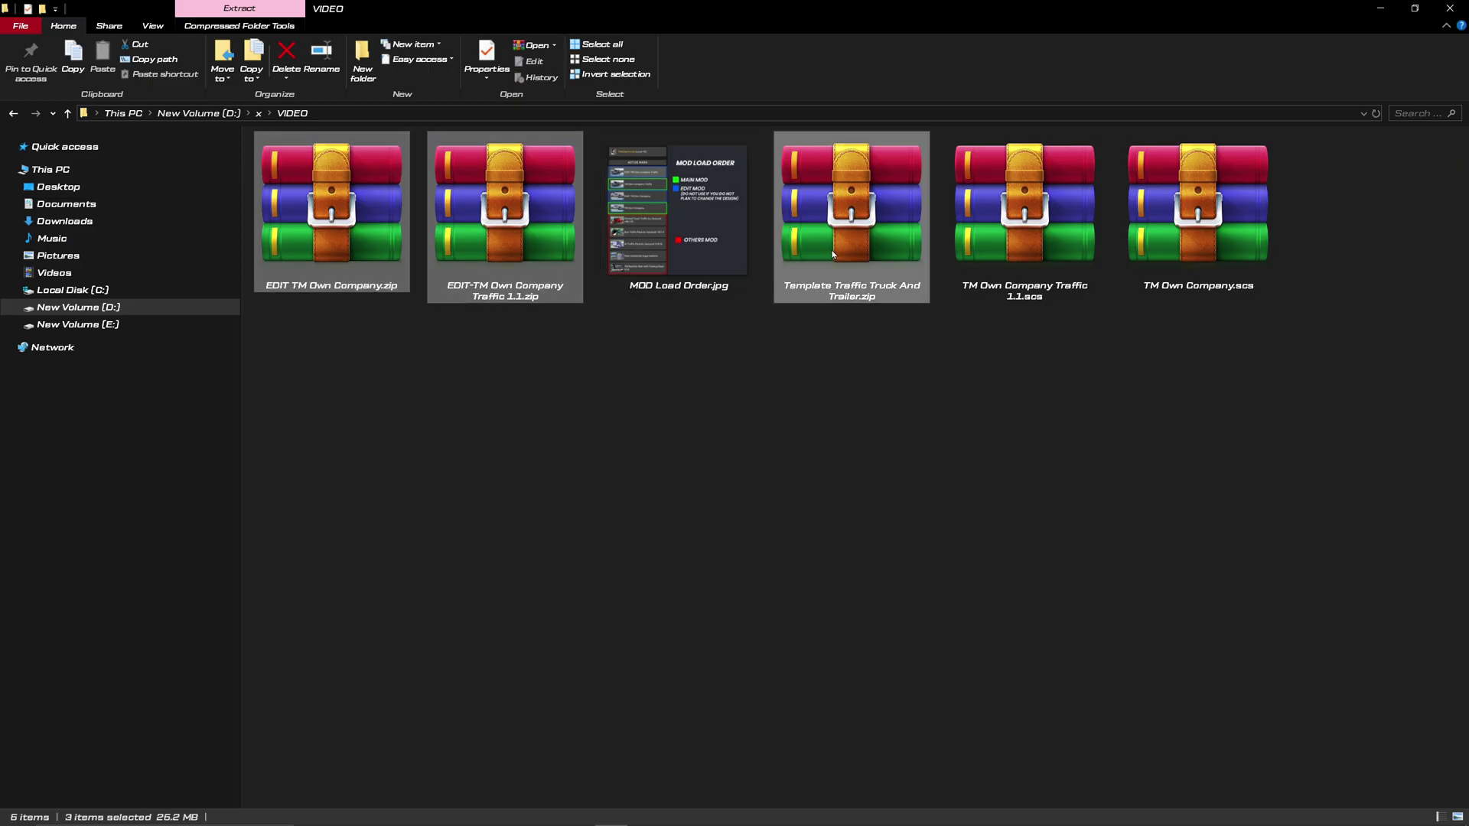
{"action": "right_click", "coordinate": [835, 254]}
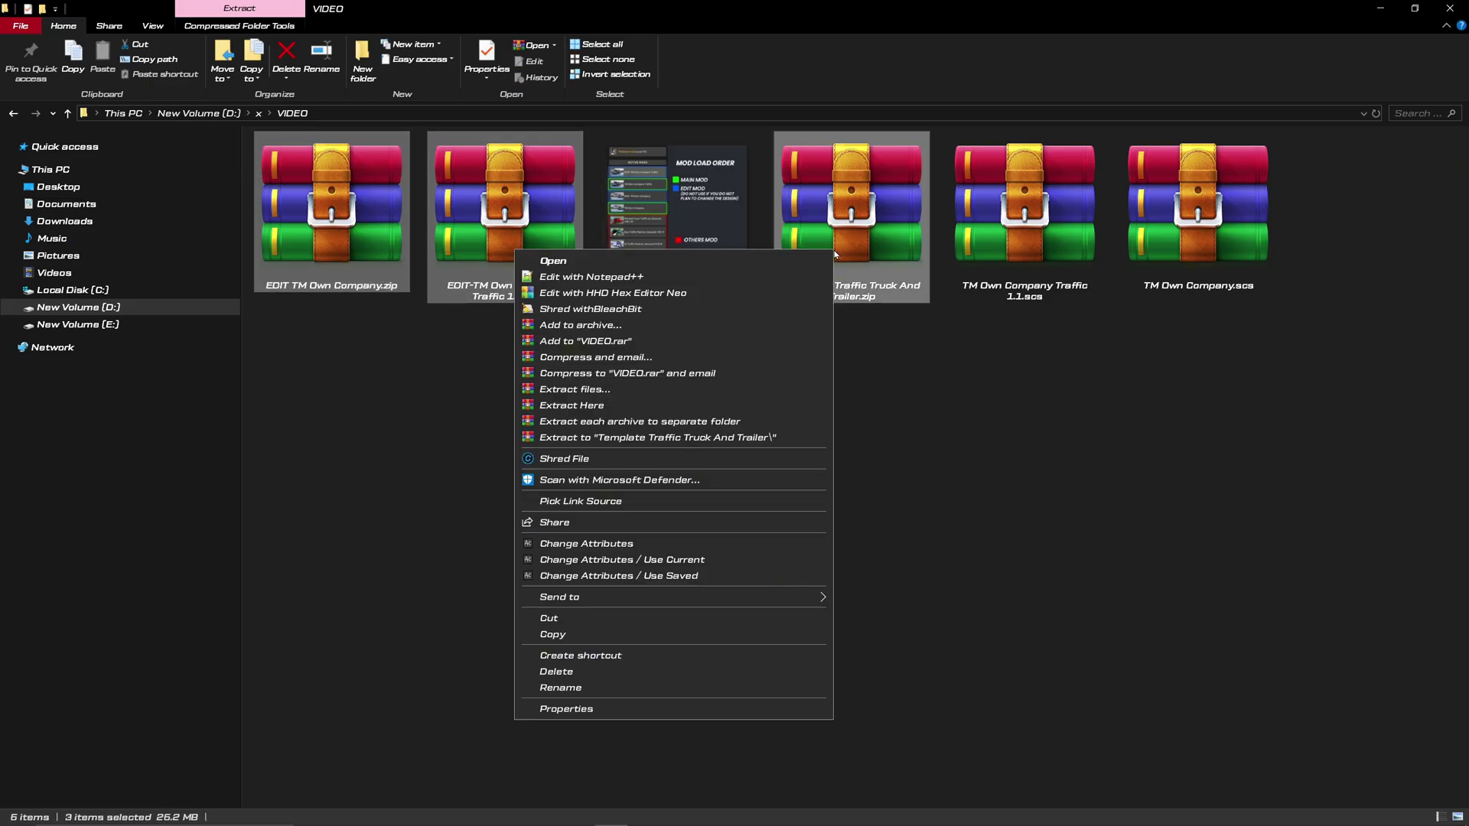
{"action": "left_click", "coordinate": [671, 422]}
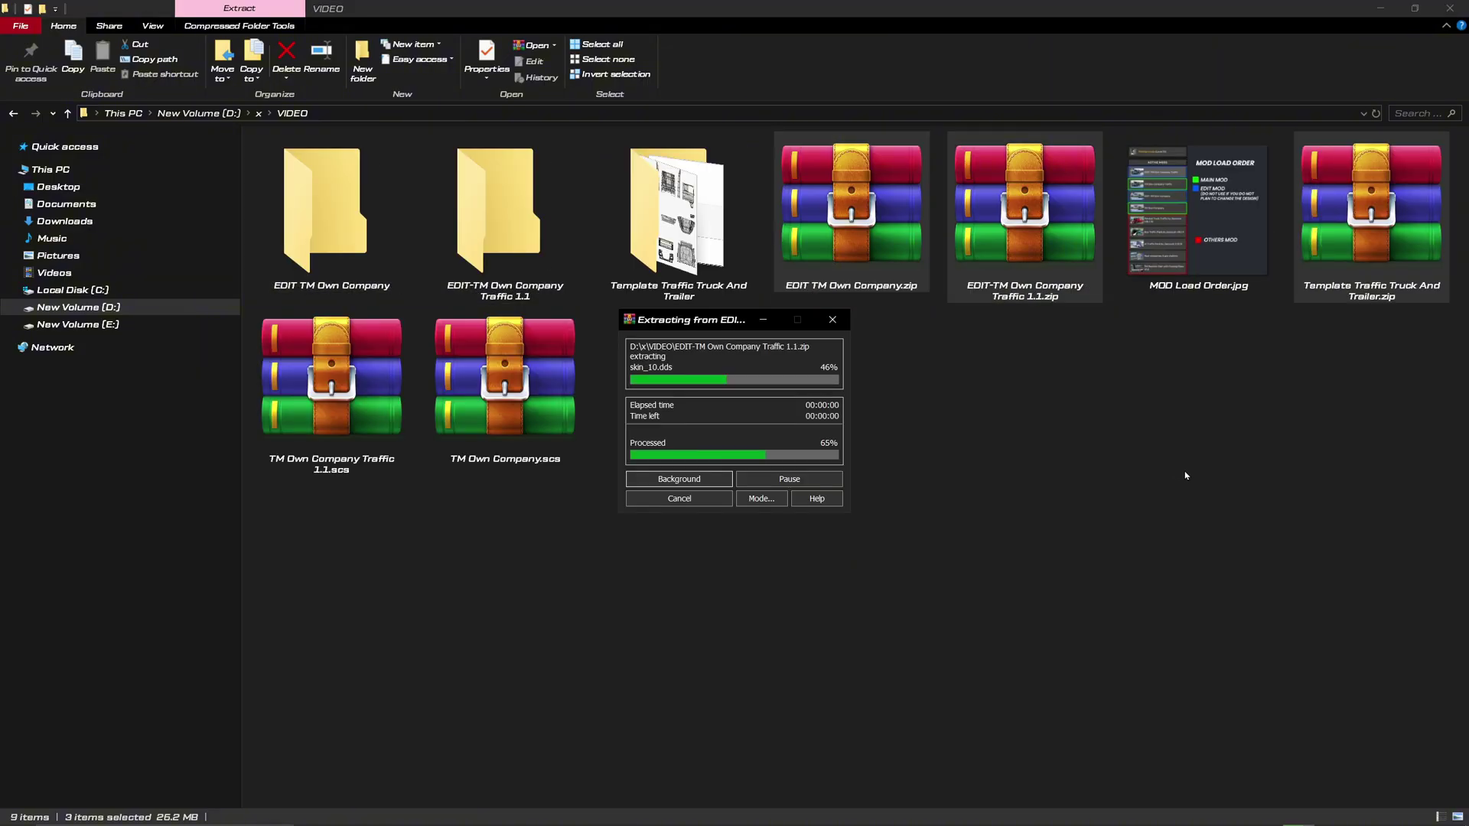
{"action": "left_click", "coordinate": [1000, 559]}
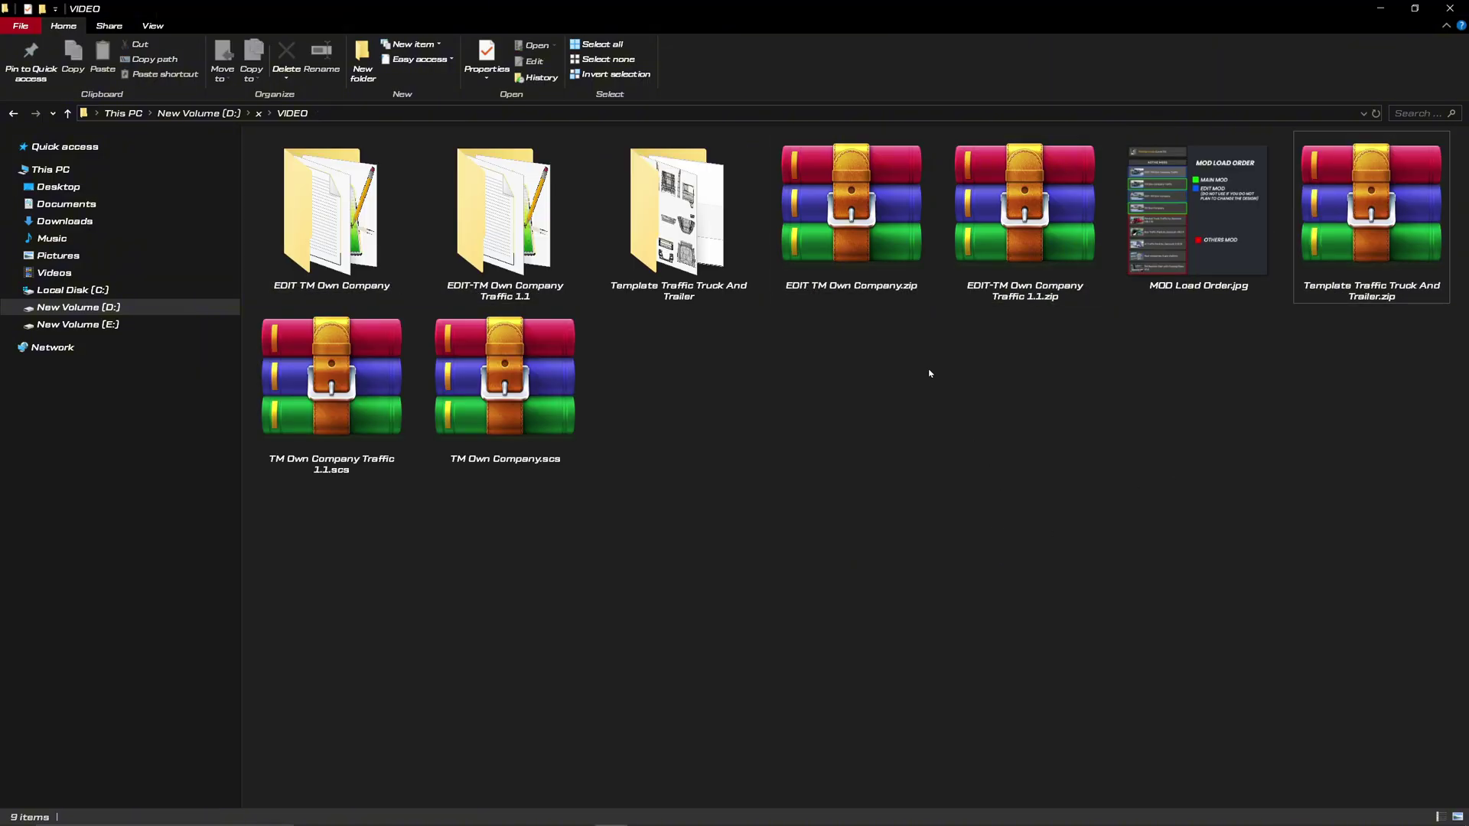
Open lkwlog.sui and renar.sui from the def\company folder of EDIT TM Own Company in Notepad++.
{"action": "left_click", "coordinate": [338, 259]}
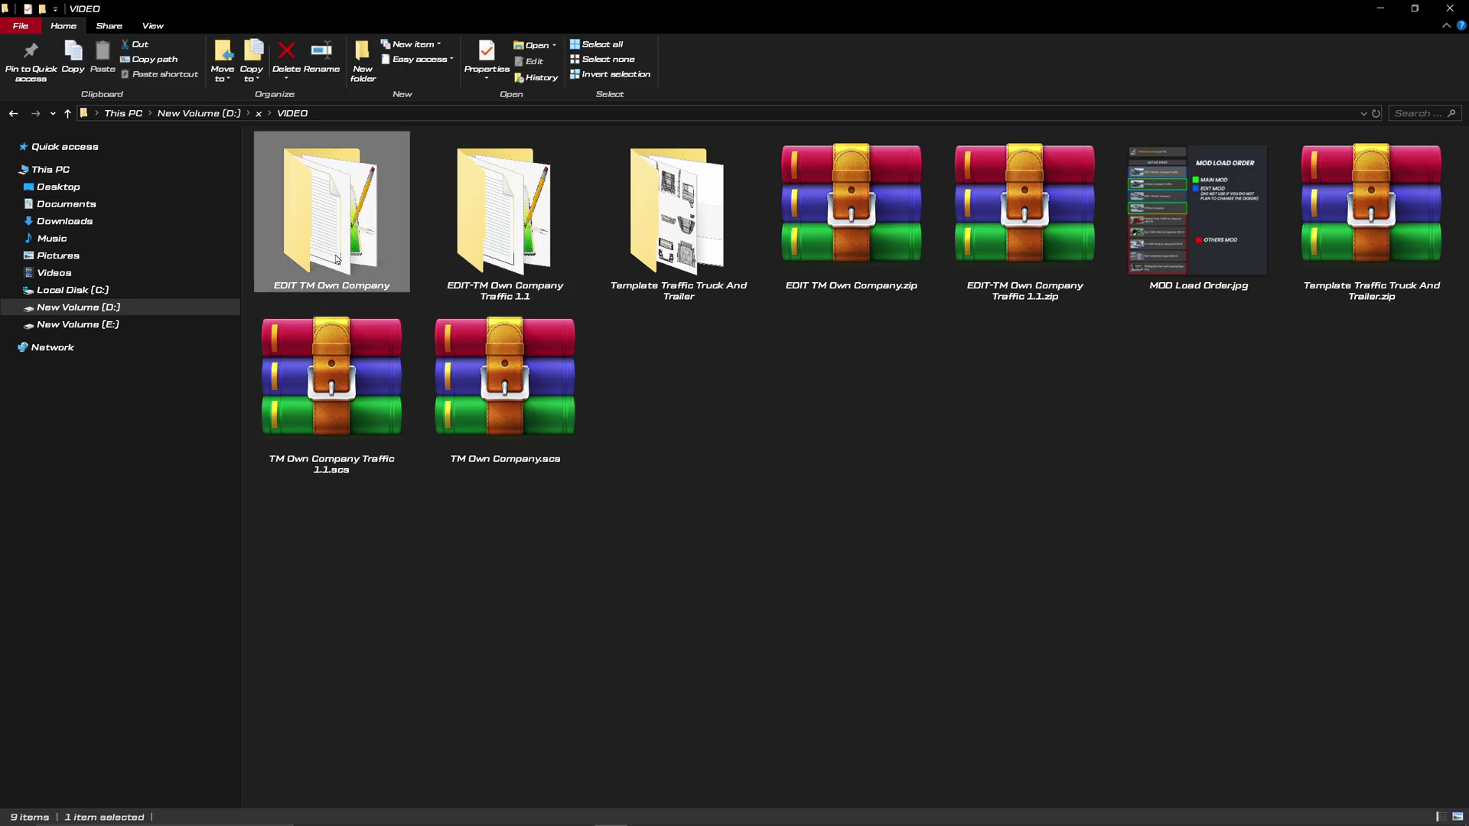
{"action": "double_click", "coordinate": [338, 260]}
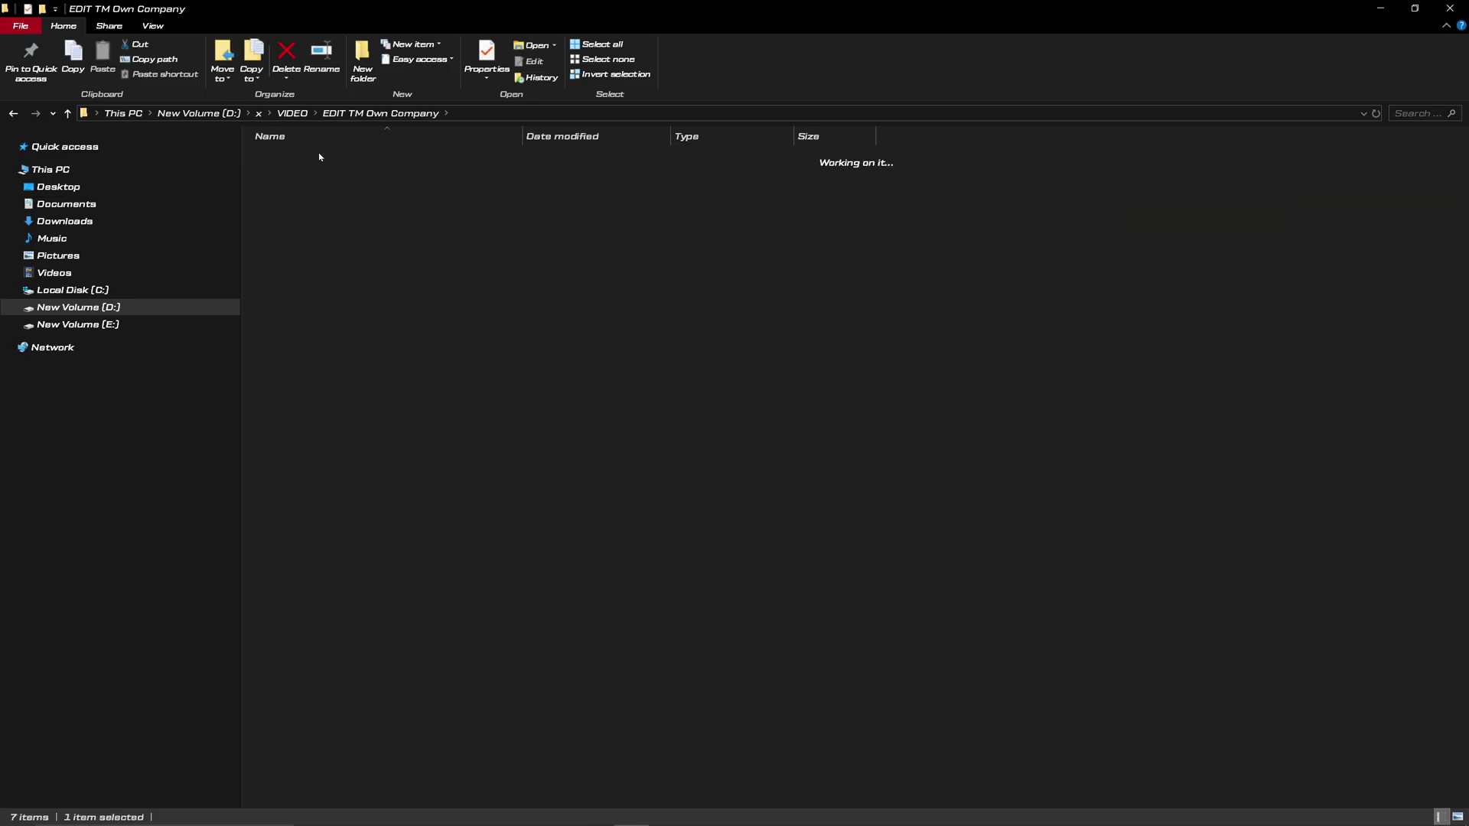
{"action": "double_click", "coordinate": [319, 157]}
{"action": "double_click", "coordinate": [382, 159]}
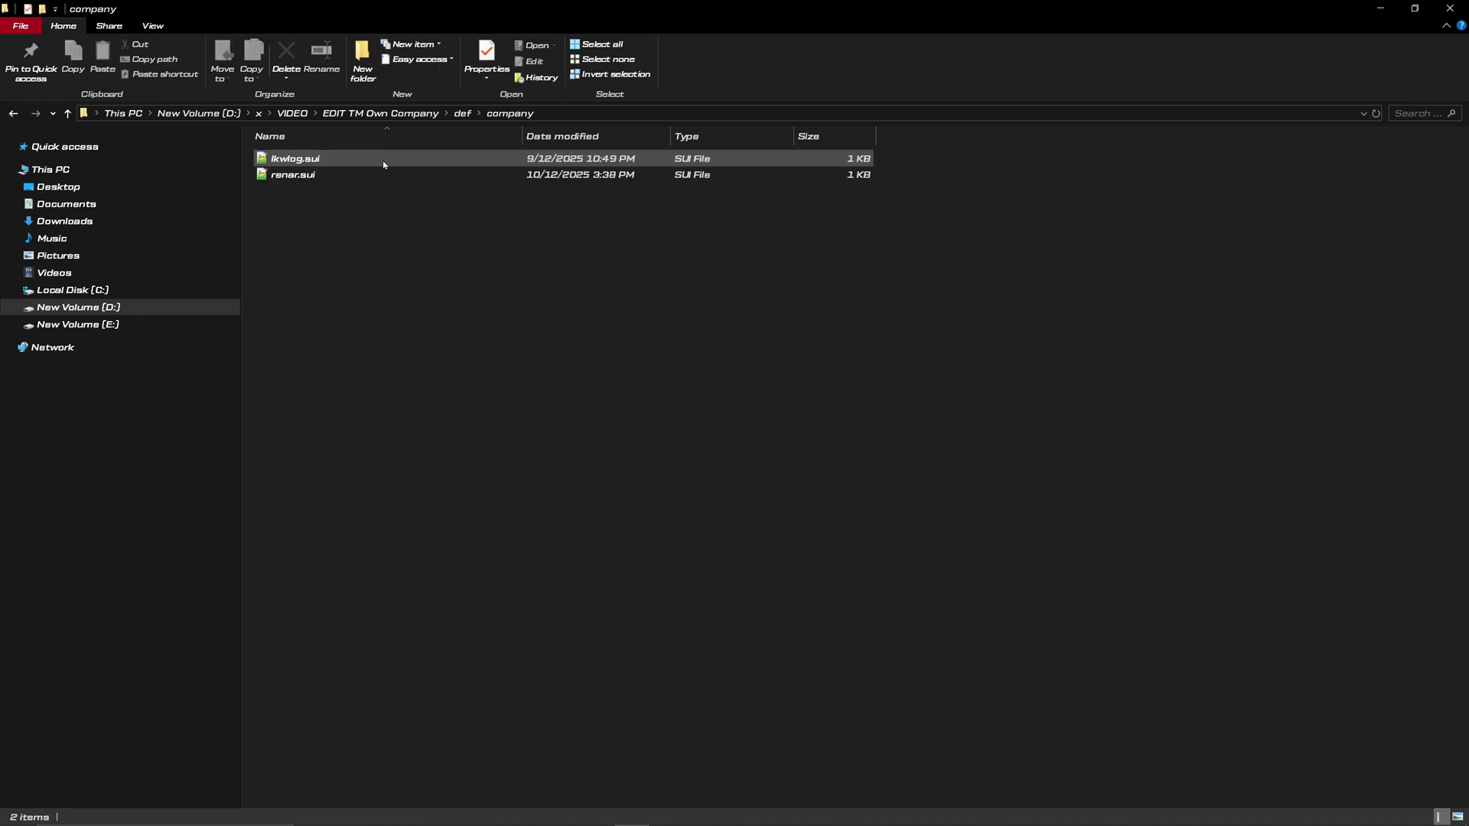
{"action": "left_click_drag", "start_coordinate": [360, 220], "coordinate": [373, 165]}
{"action": "right_click", "coordinate": [372, 163]}
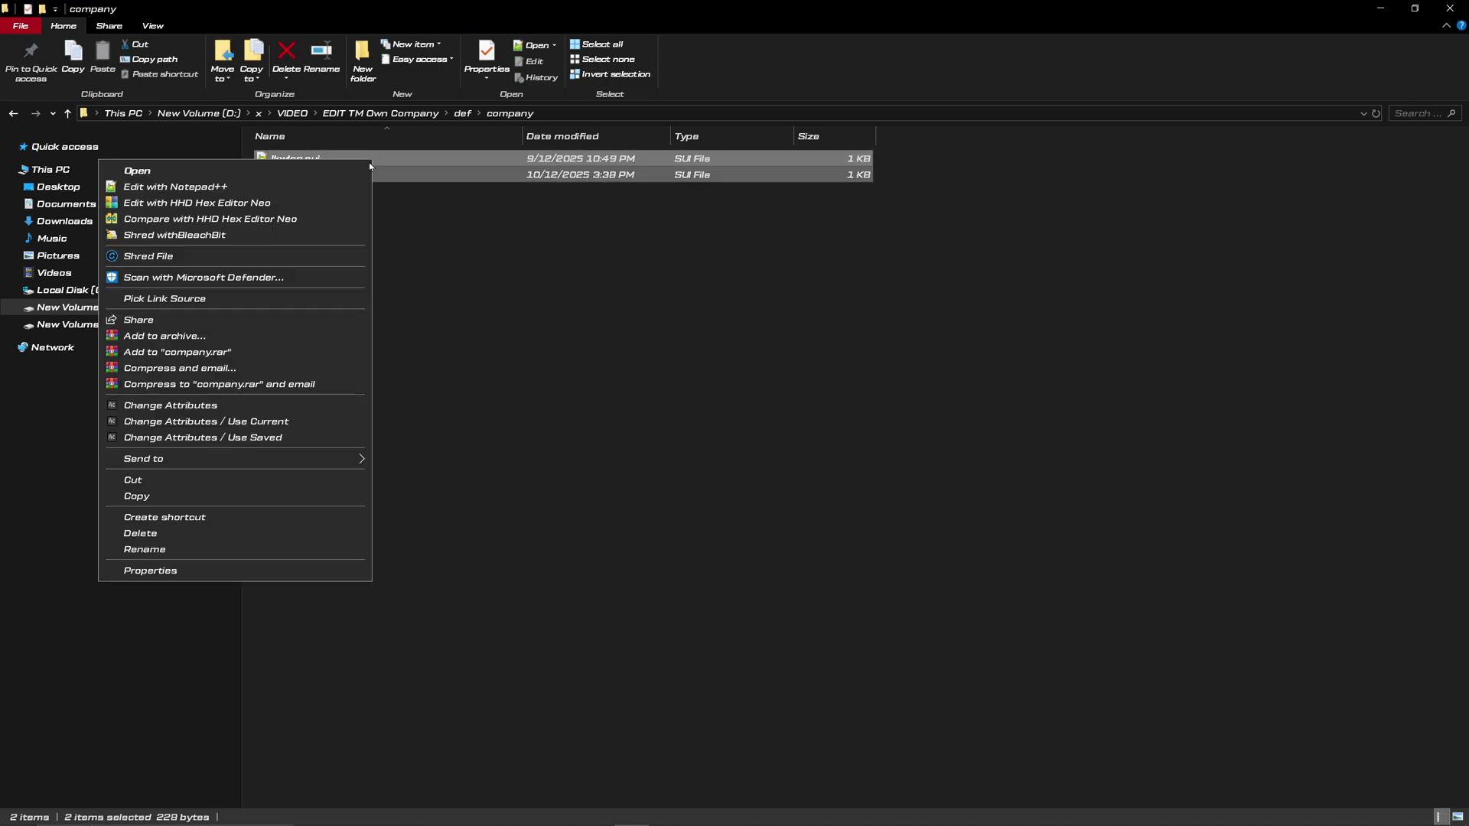
{"action": "left_click", "coordinate": [293, 191]}
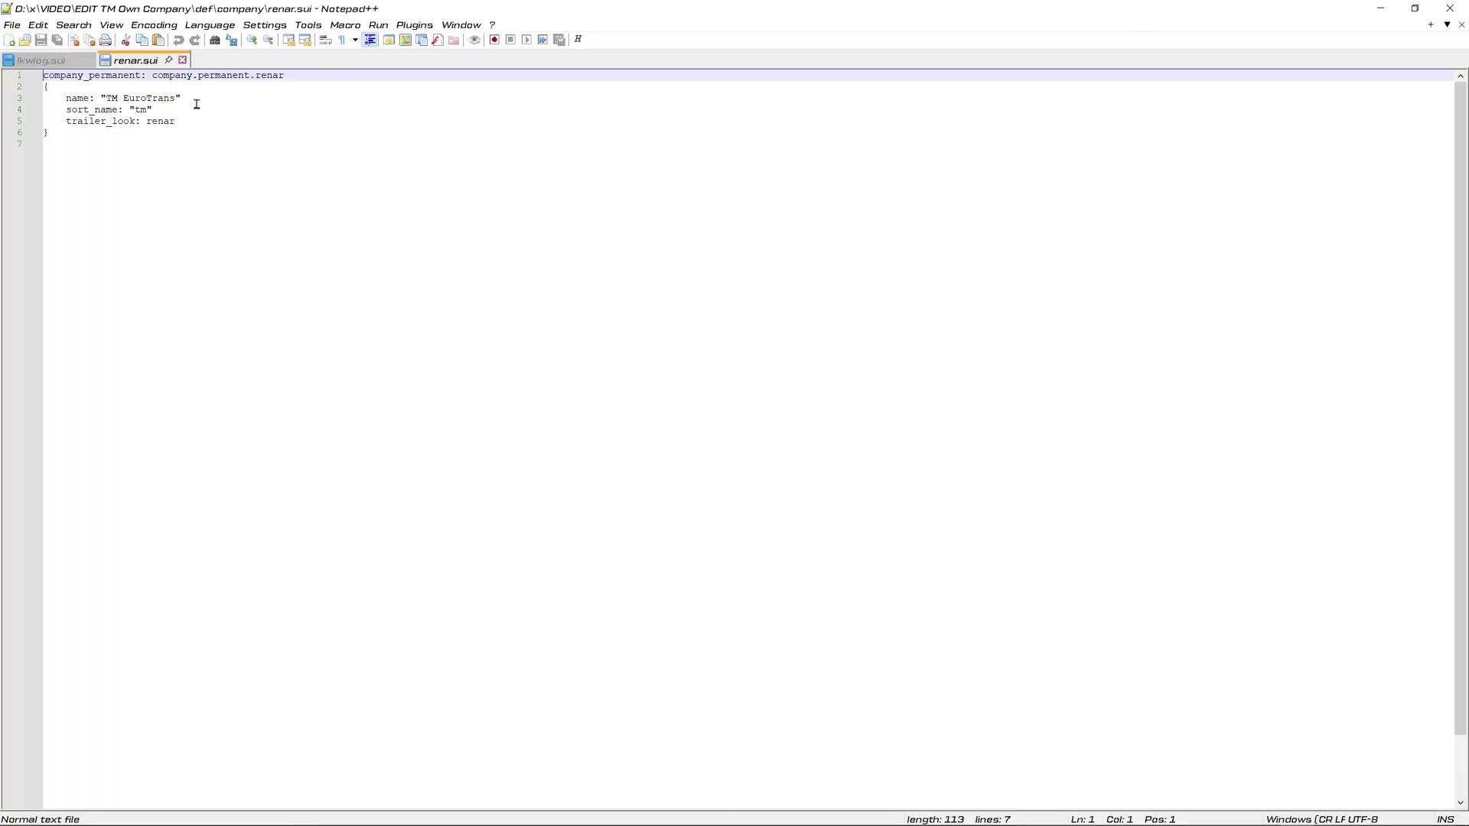
In lkwlog.sui, change the company name to "YOUR NAME" and the sort_name to "YN".
{"action": "left_click", "coordinate": [35, 64]}
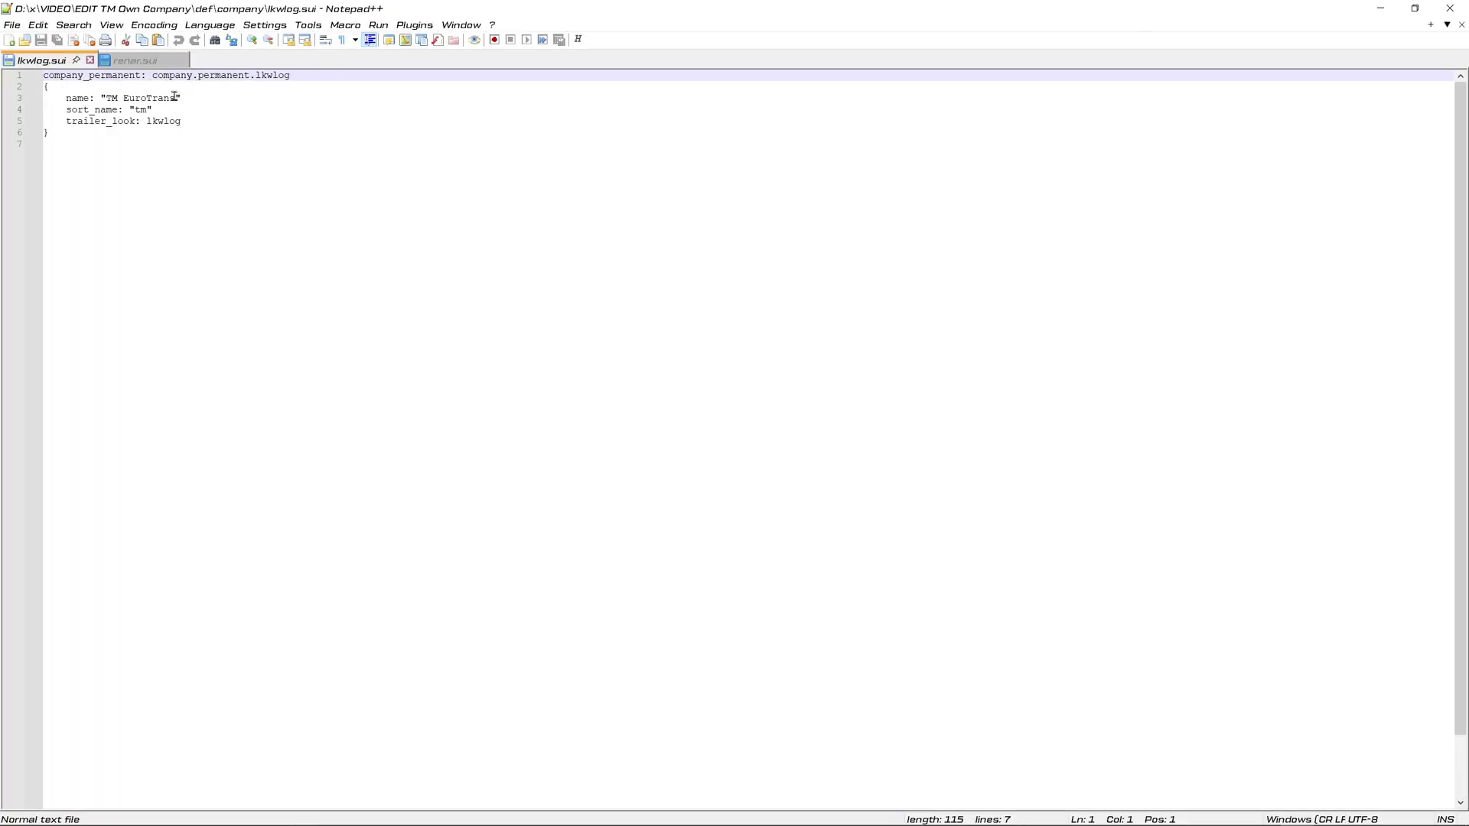
{"action": "left_click_drag", "start_coordinate": [180, 98], "coordinate": [115, 98]}
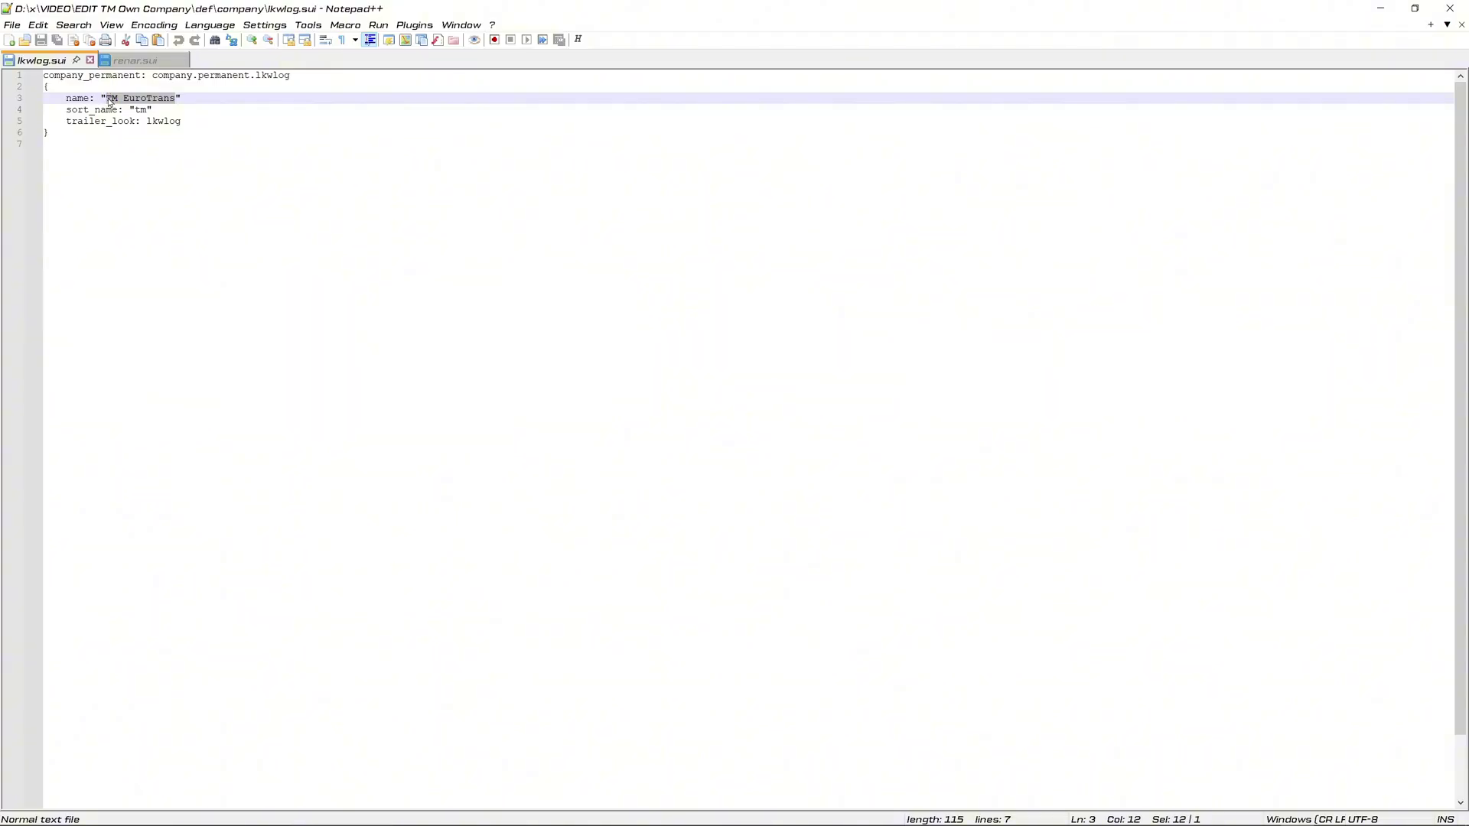
{"action": "type", "text": "YOUR NA"}
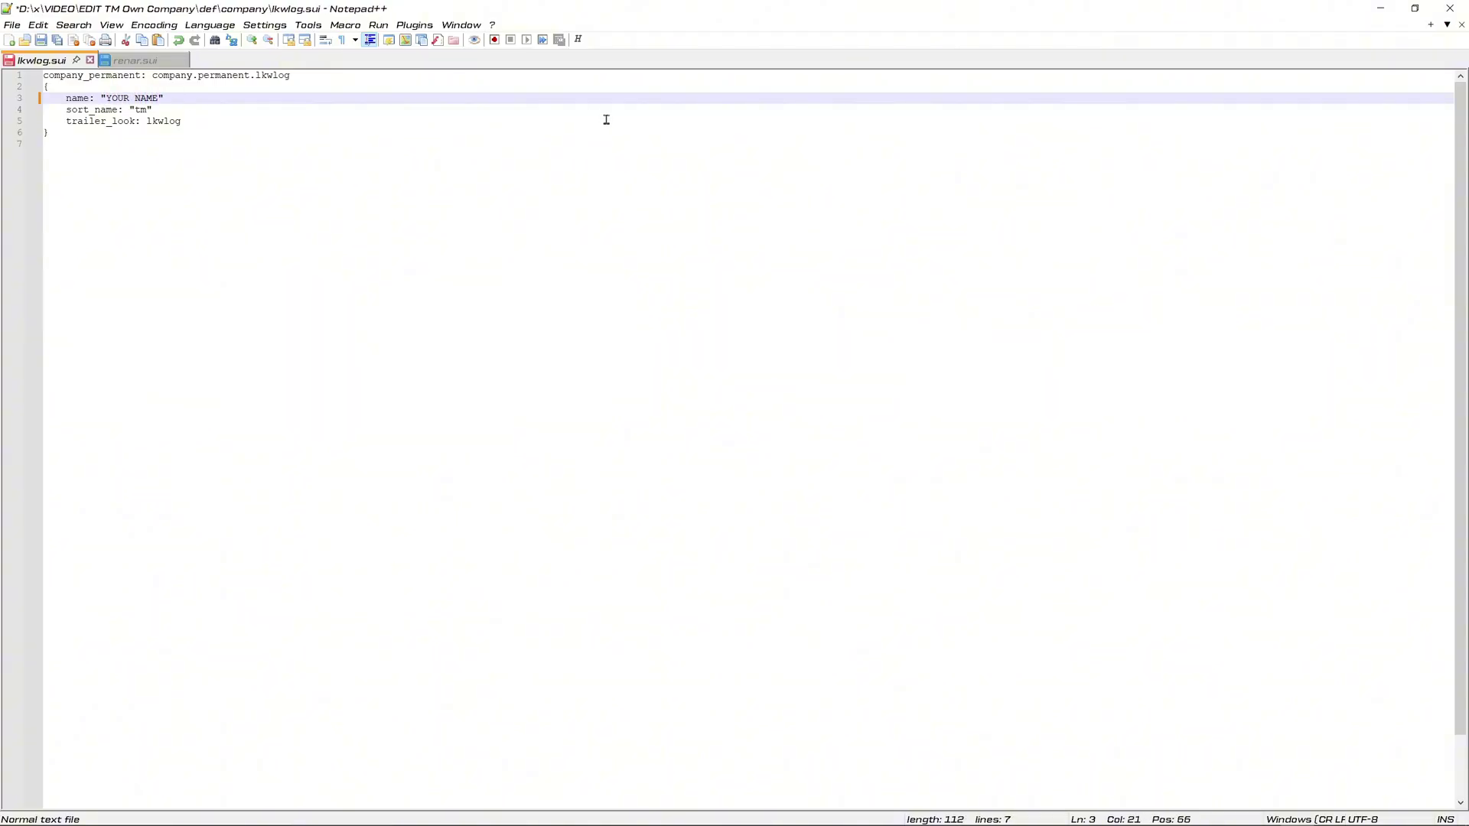
{"action": "left_click", "coordinate": [148, 111]}
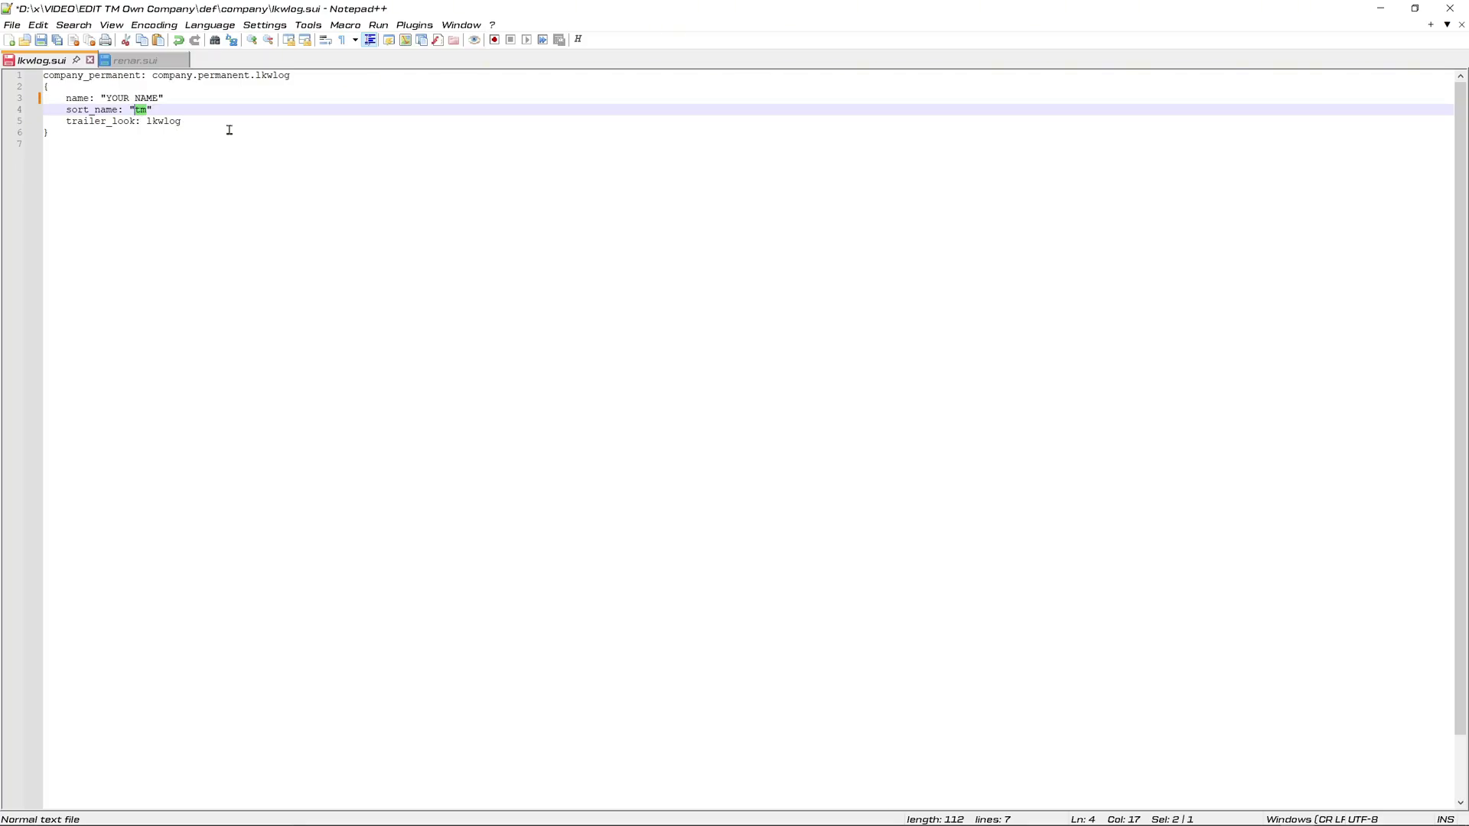
{"action": "type", "text": "YN"}
{"action": "mouse_move", "coordinate": [155, 98]}
{"action": "left_mouse_down"}
{"action": "mouse_move", "coordinate": [106, 98]}
{"action": "mouse_move", "coordinate": [155, 98]}
{"action": "mouse_move", "coordinate": [140, 110]}
{"action": "left_mouse_up"}
In renar.sui, set the name to "YOUR NAME" and the sort_name to "yn", and save the edited company files.
{"action": "left_click", "coordinate": [149, 61]}
{"action": "type", "text": "YOUR NAME"}
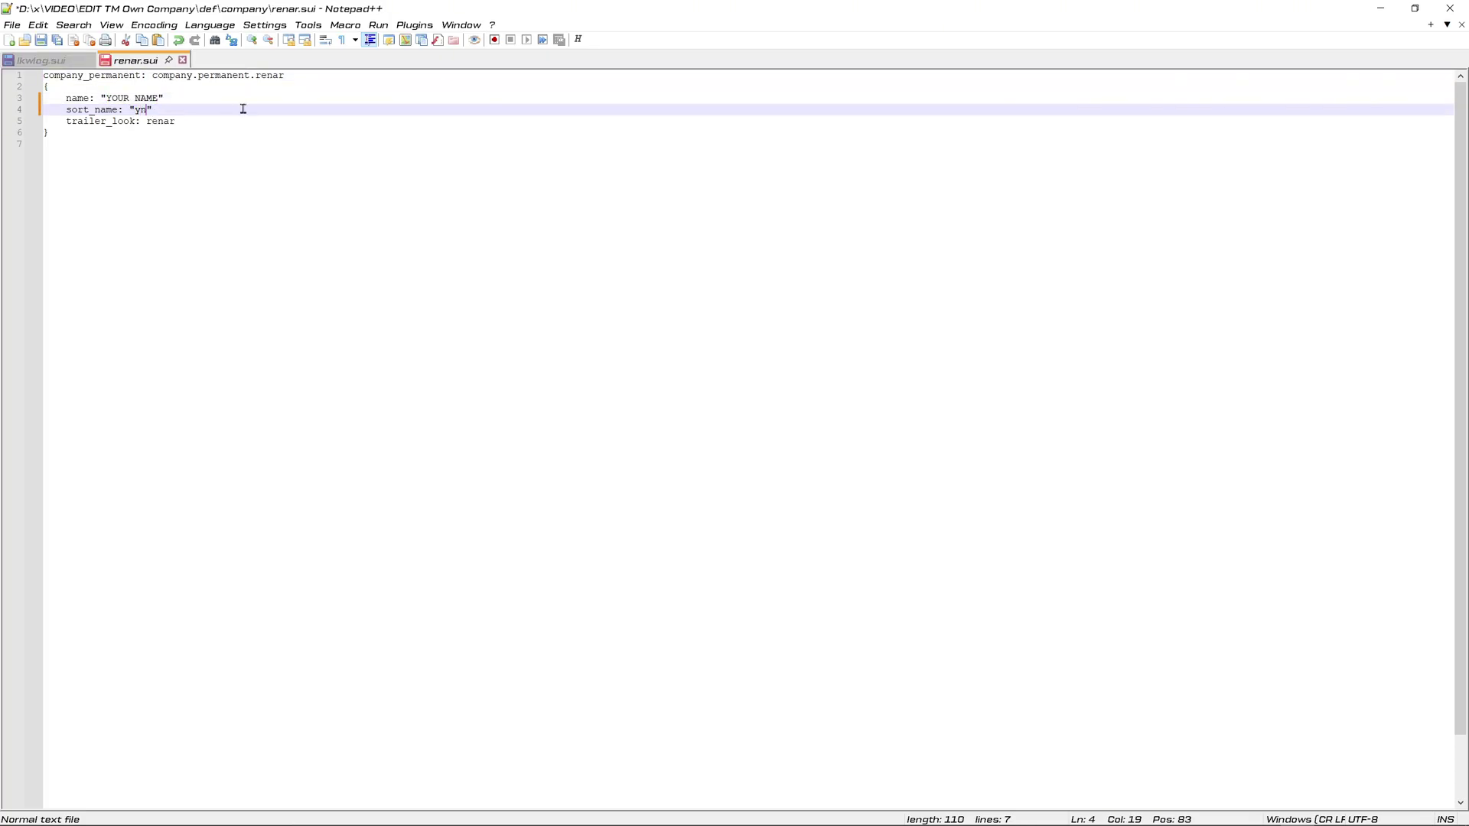
{"action": "key", "text": "ctrl+Tab"}
{"action": "left_click", "coordinate": [239, 111]}
{"action": "type", "text": "yn"}
{"action": "left_click", "coordinate": [154, 181]}
{"action": "key", "text": "ctrl+Tab"}
{"action": "left_click", "coordinate": [154, 182]}
{"action": "key", "text": "ctrl+s"}
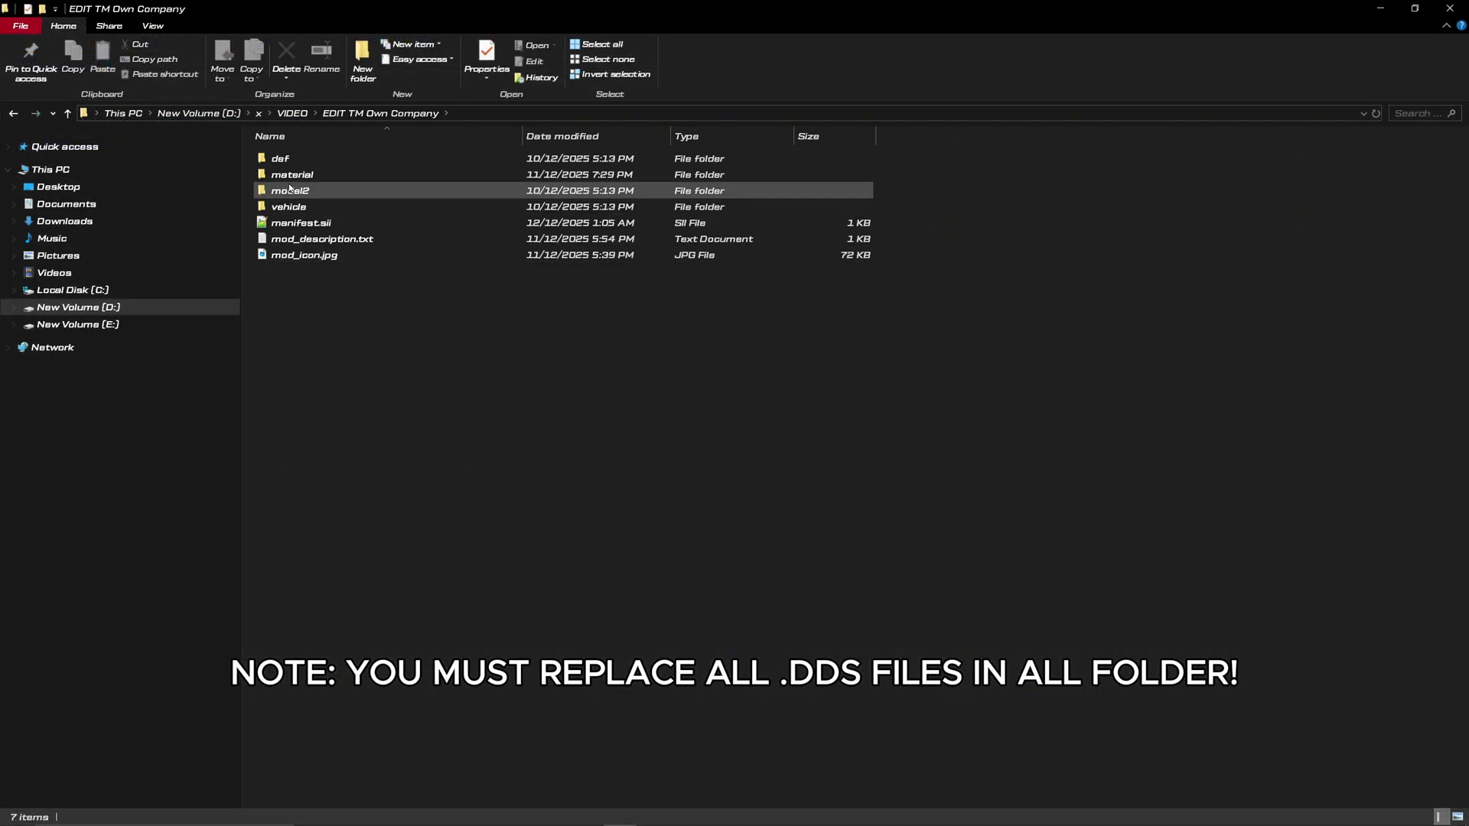
Examine the logo texture in the material\logo folder of EDIT TM Own Company using extra large icons.
{"action": "left_click", "coordinate": [307, 176]}
{"action": "double_click", "coordinate": [308, 176]}
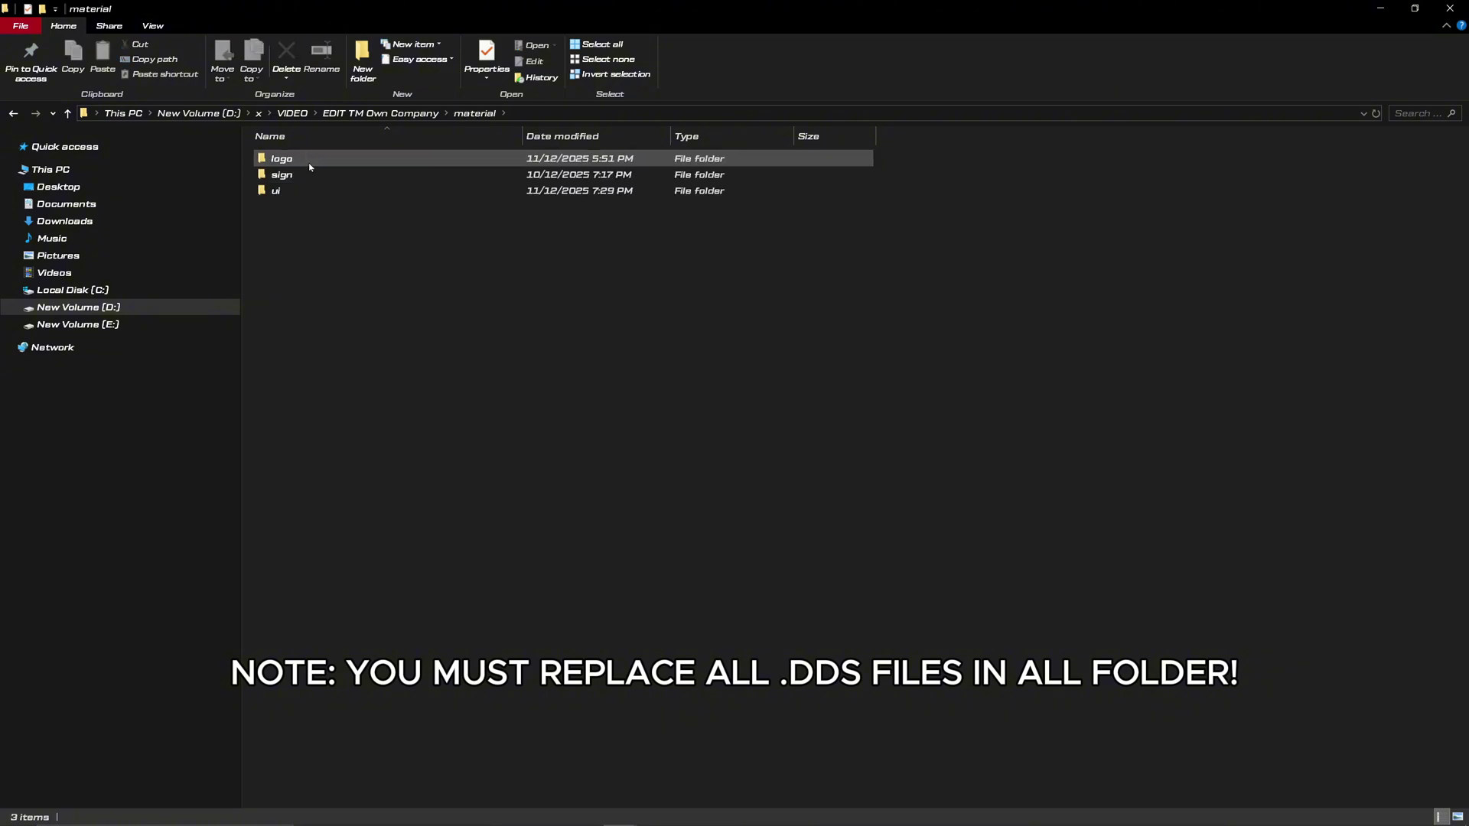
{"action": "double_click", "coordinate": [309, 159]}
{"action": "right_click", "coordinate": [371, 305]}
{"action": "mouse_move", "coordinate": [366, 315]}
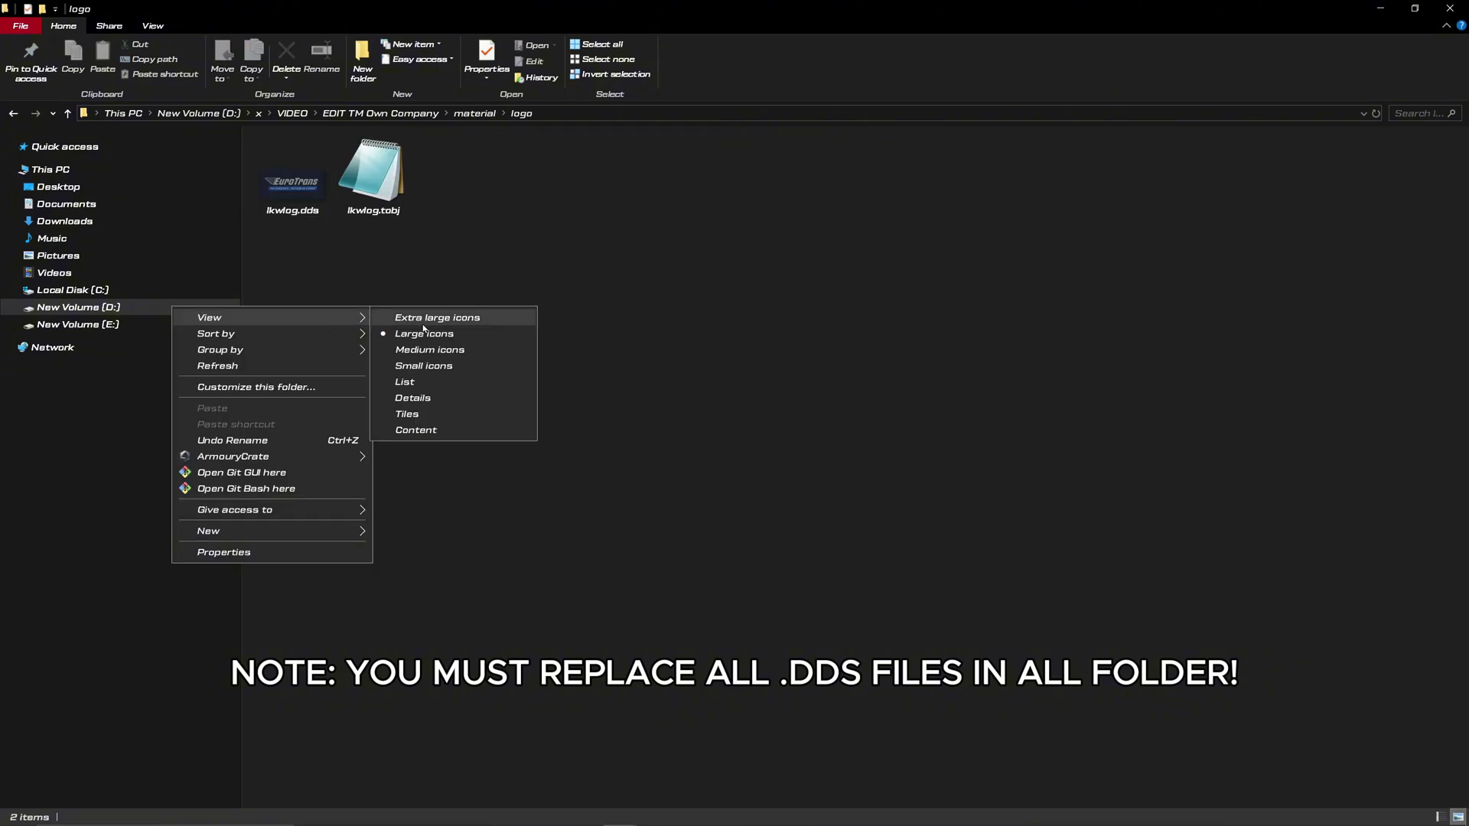
{"action": "left_click", "coordinate": [413, 315]}
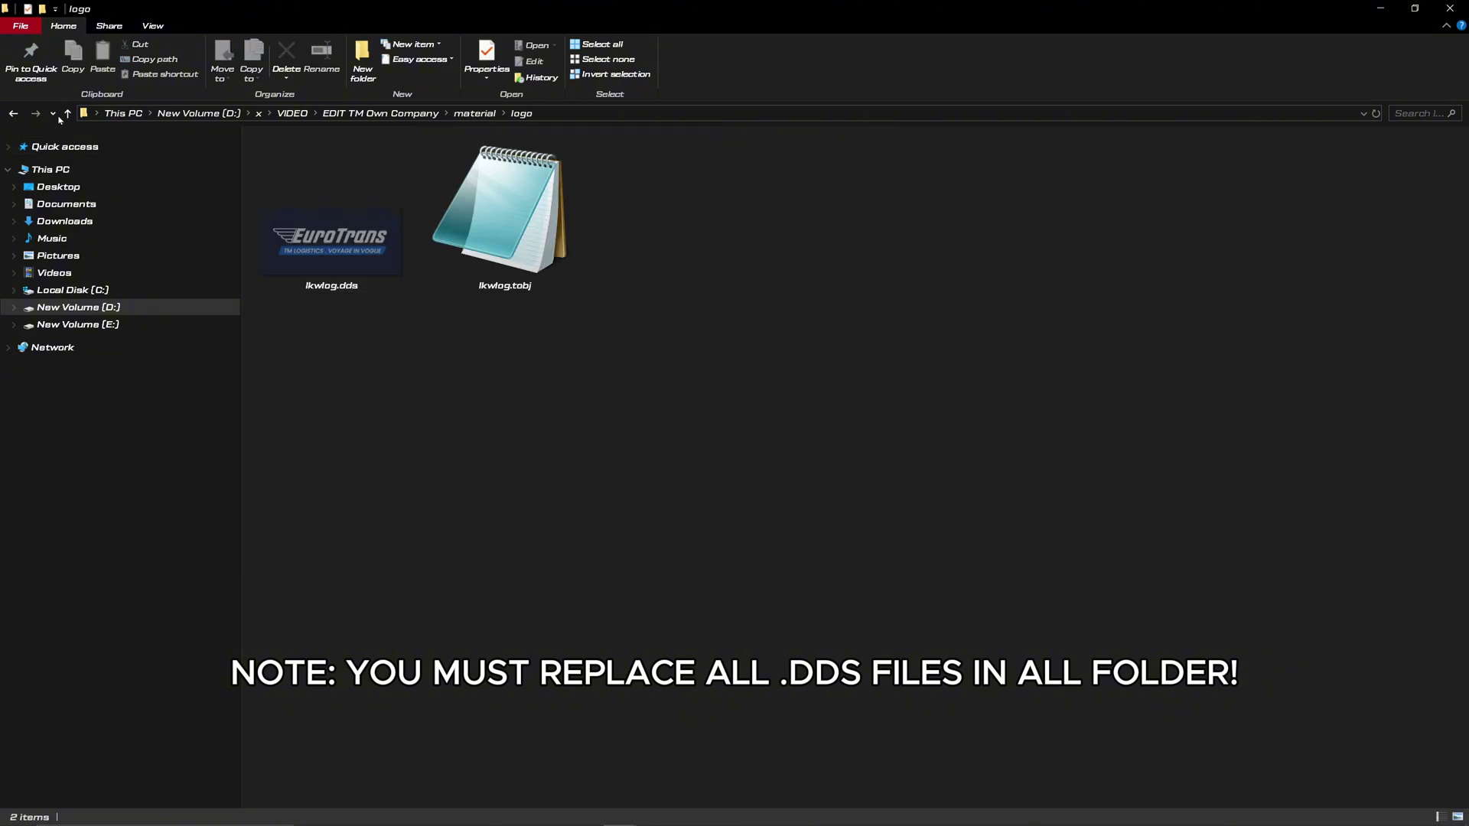
Examine the flag texture in the material\sign\flag folder using extra large icons.
{"action": "left_click", "coordinate": [14, 116]}
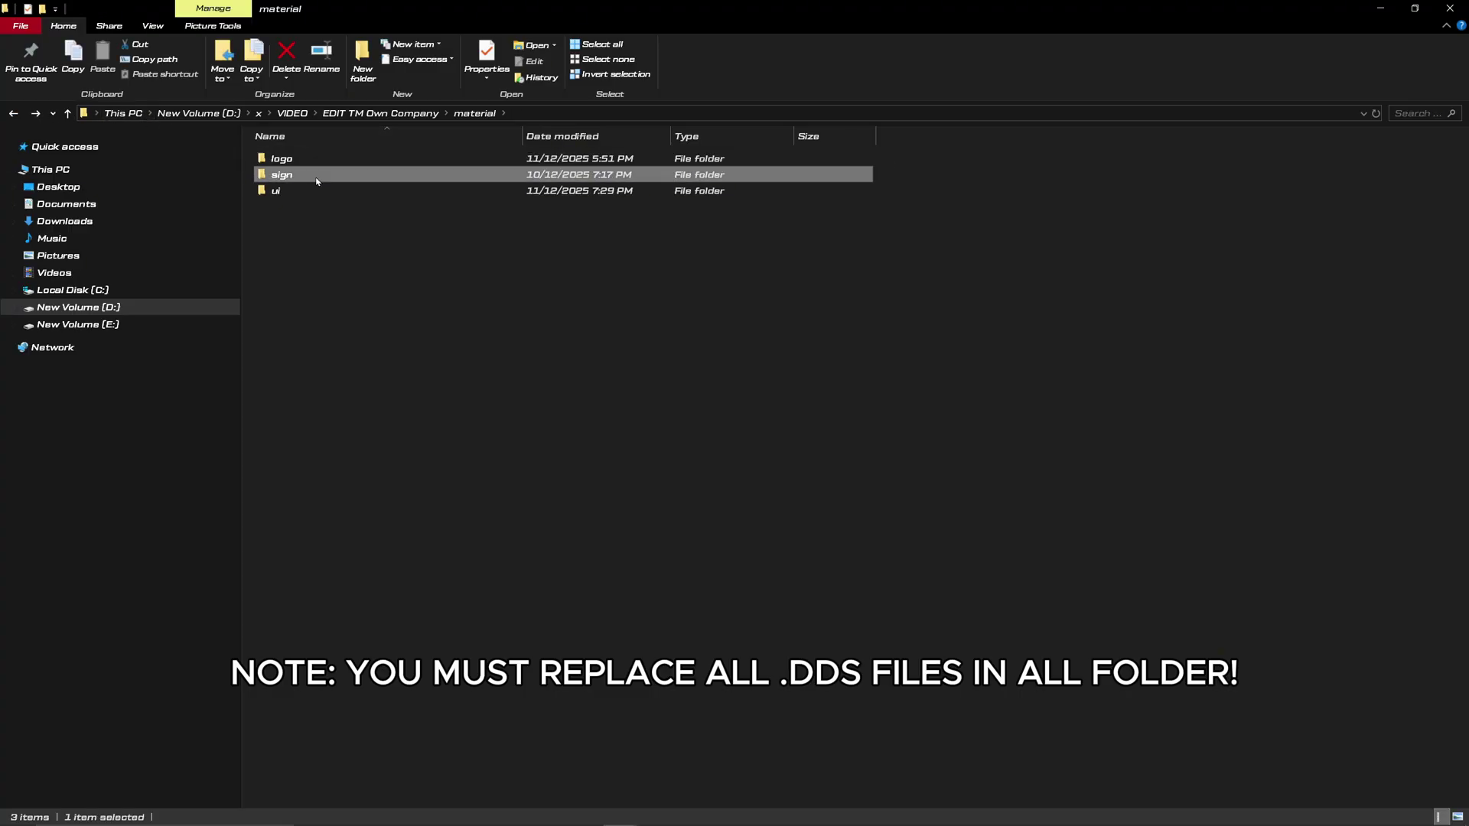
{"action": "double_click", "coordinate": [314, 175]}
{"action": "double_click", "coordinate": [308, 164]}
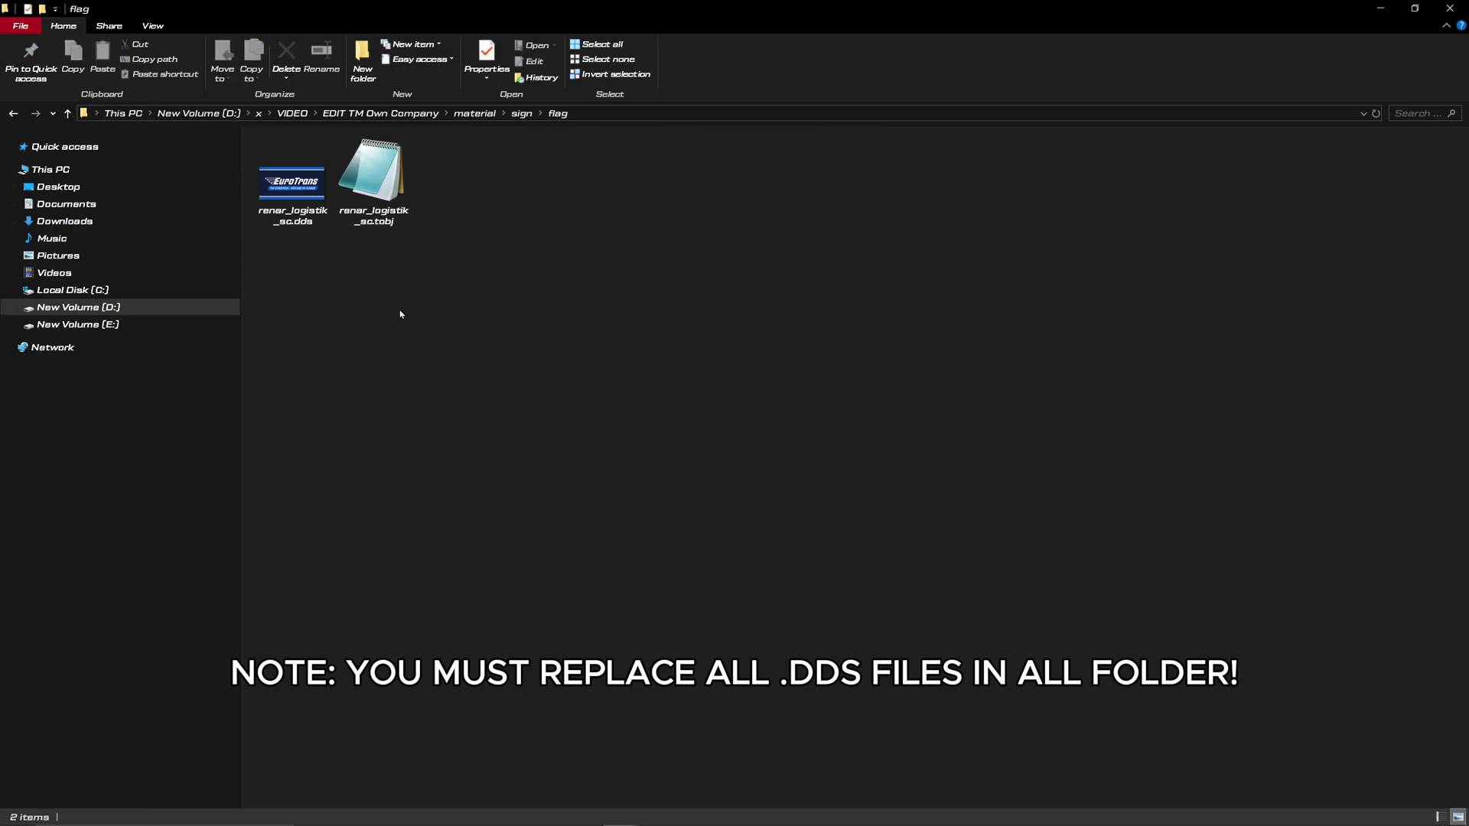
{"action": "right_click", "coordinate": [214, 349]}
{"action": "mouse_move", "coordinate": [380, 359]}
{"action": "left_click", "coordinate": [451, 371]}
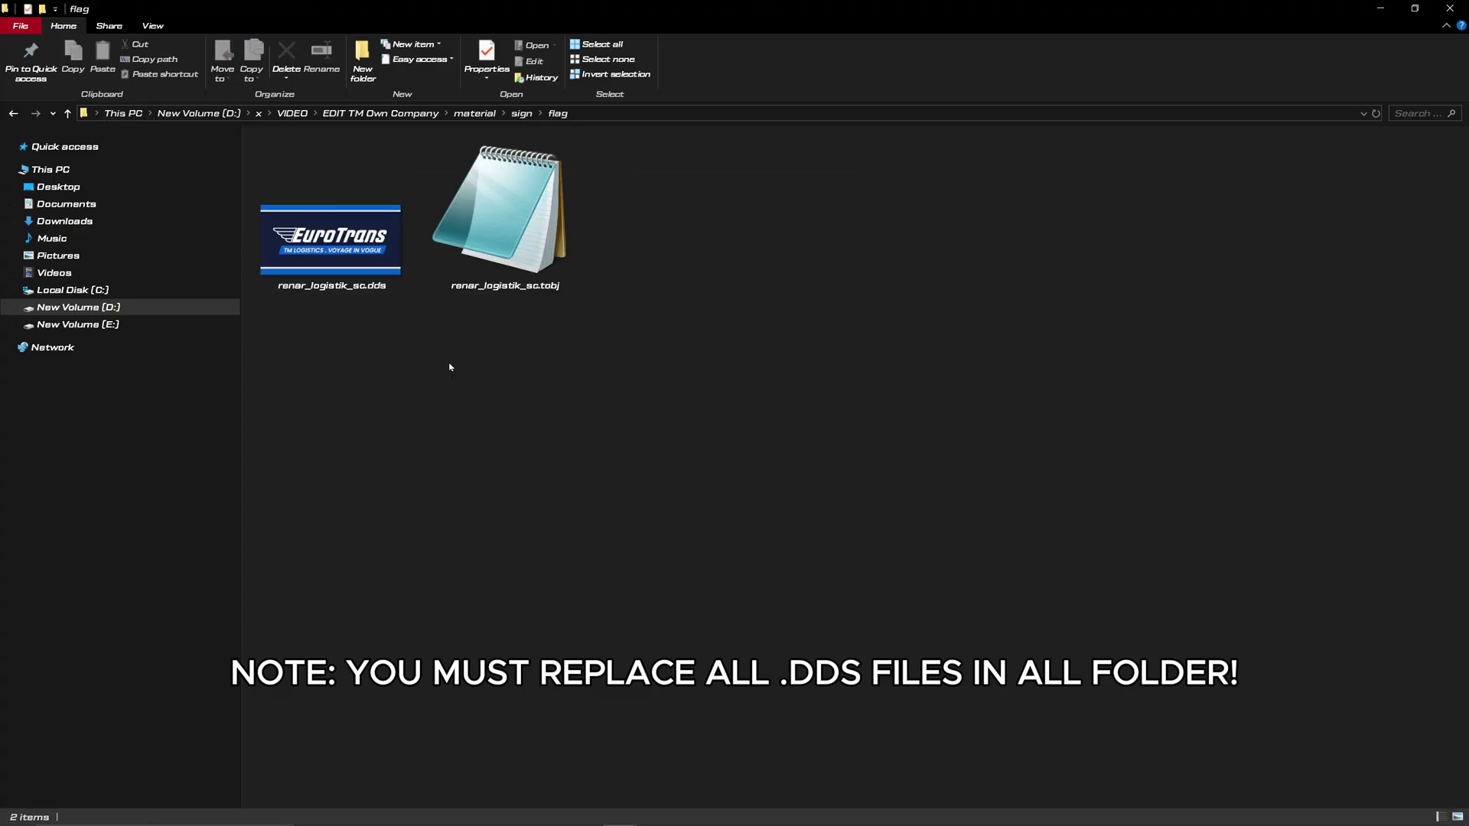
Examine the company logo textures in the material\ui\company\small folder.
{"action": "left_click", "coordinate": [14, 114]}
{"action": "left_click", "coordinate": [14, 114]}
{"action": "double_click", "coordinate": [311, 190]}
{"action": "double_click", "coordinate": [314, 155]}
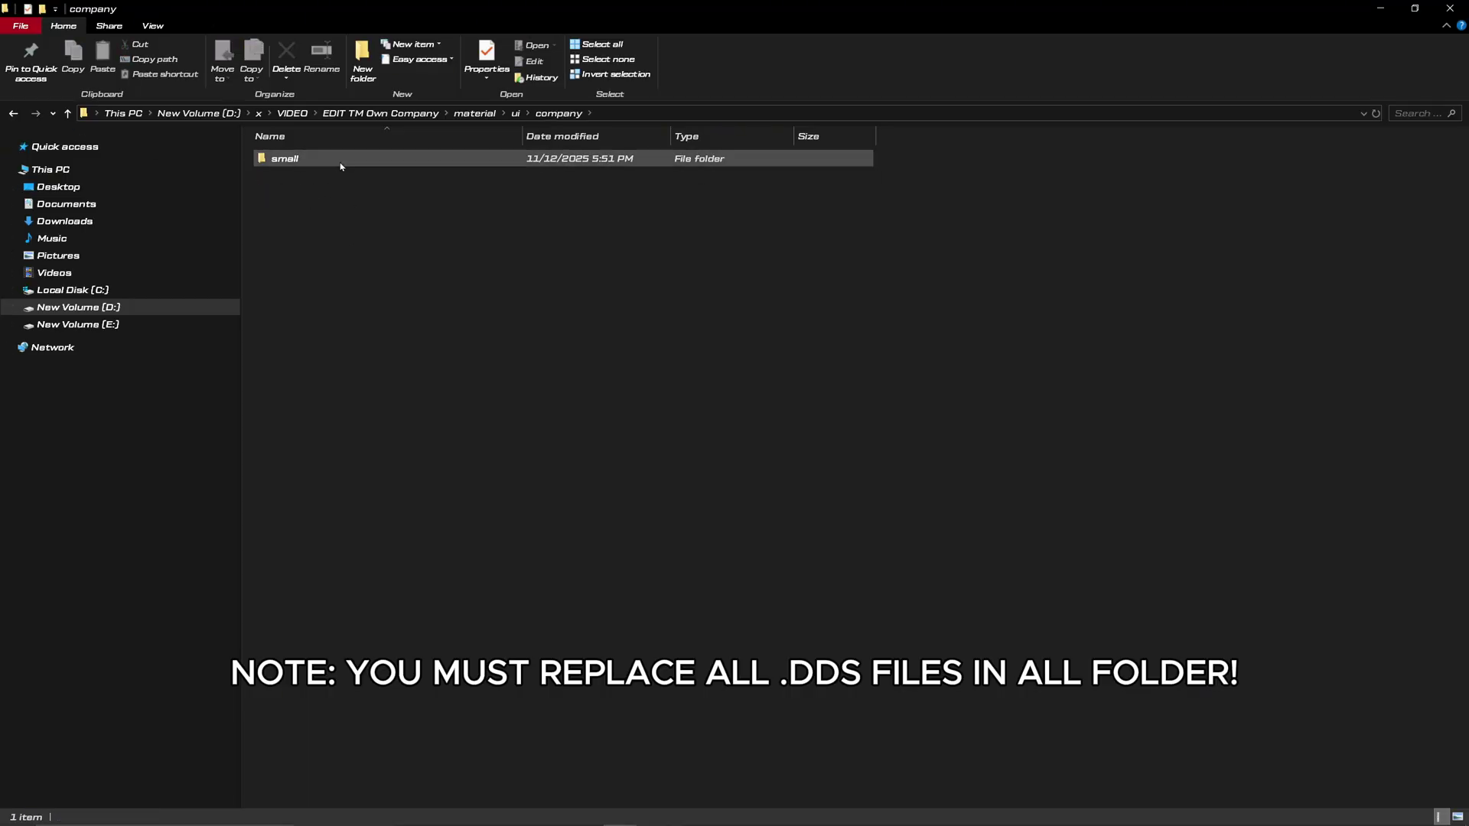
{"action": "double_click", "coordinate": [341, 157]}
{"action": "key", "text": "ctrl+shift+2"}
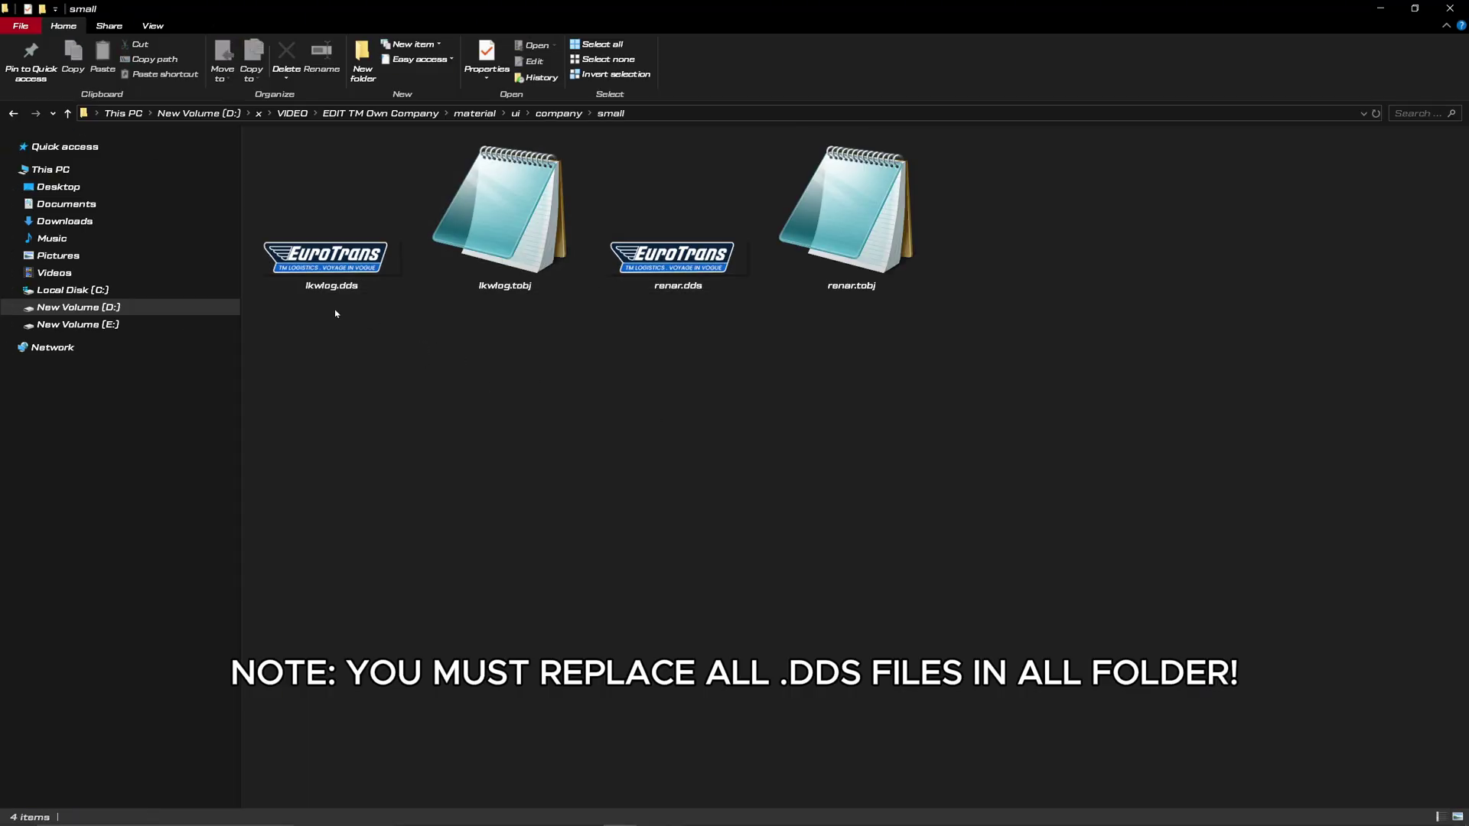
Open logo_0.dds from the material\ui\player_logo folder in Paint.NET.
{"action": "left_click", "coordinate": [14, 114]}
{"action": "left_click", "coordinate": [14, 114]}
{"action": "double_click", "coordinate": [311, 178]}
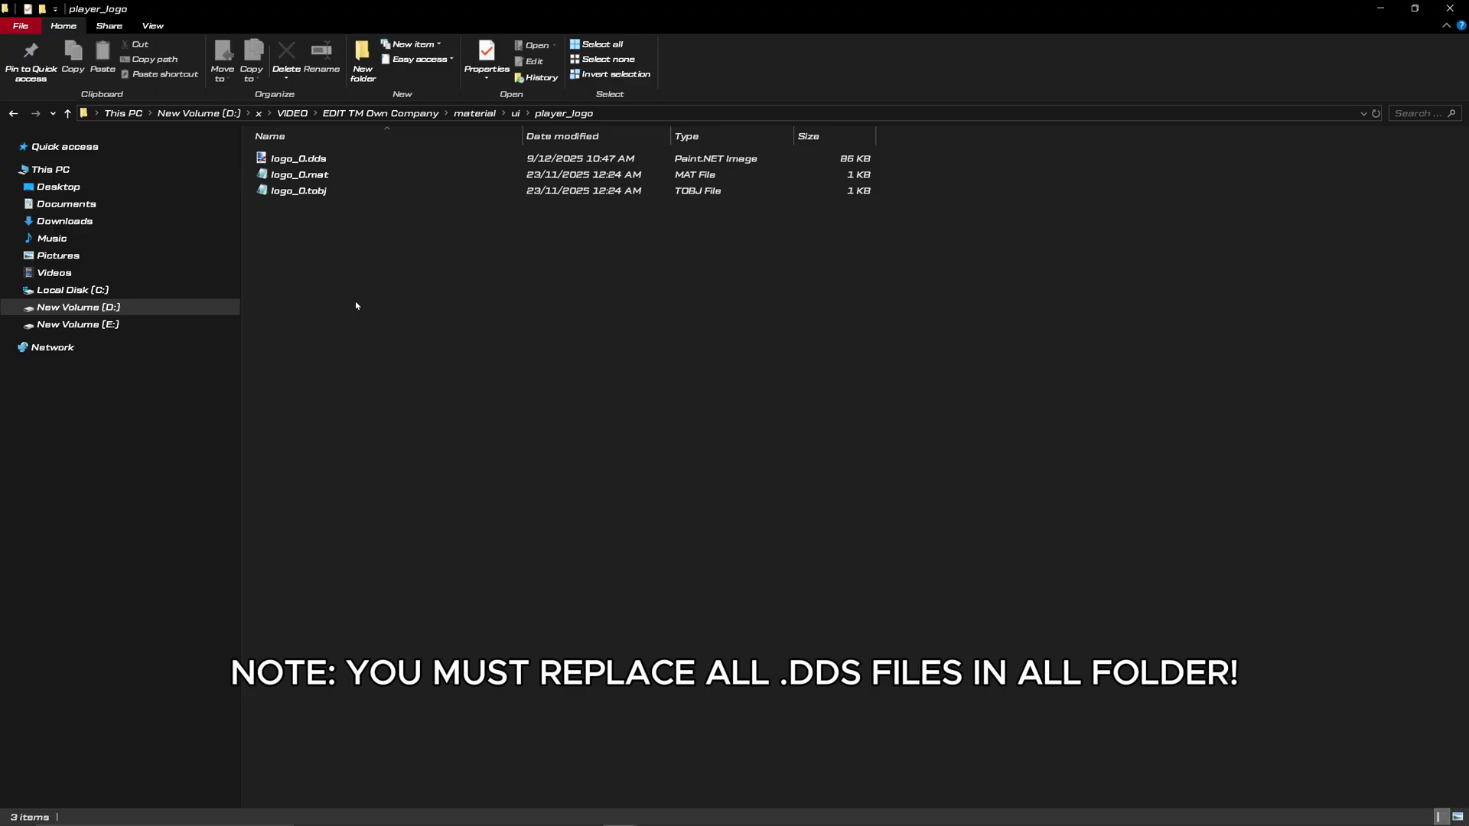
{"action": "key", "text": "ctrl+shift+2"}
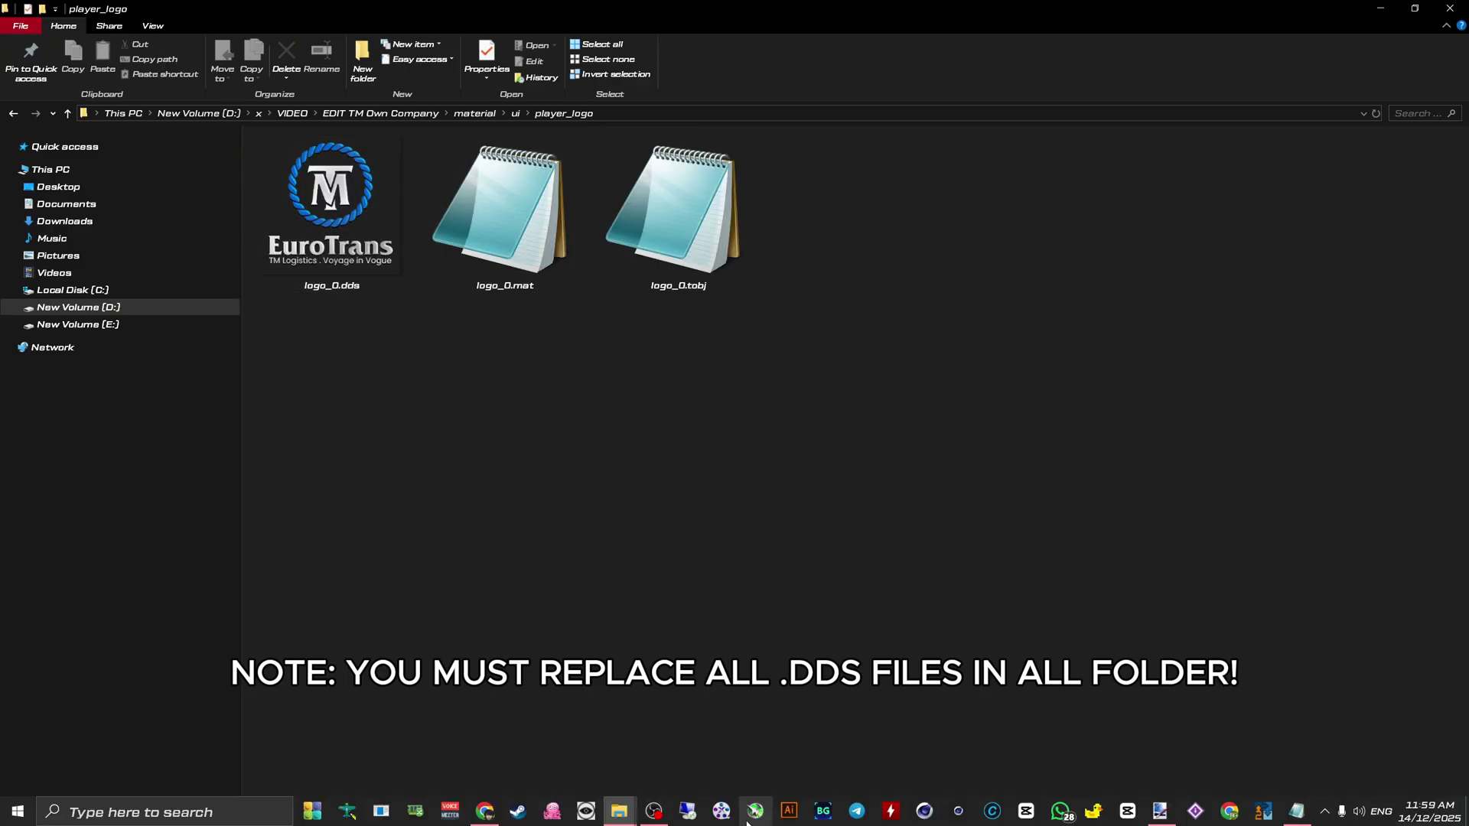
{"action": "left_click", "coordinate": [356, 229]}
{"action": "right_click", "coordinate": [356, 230]}
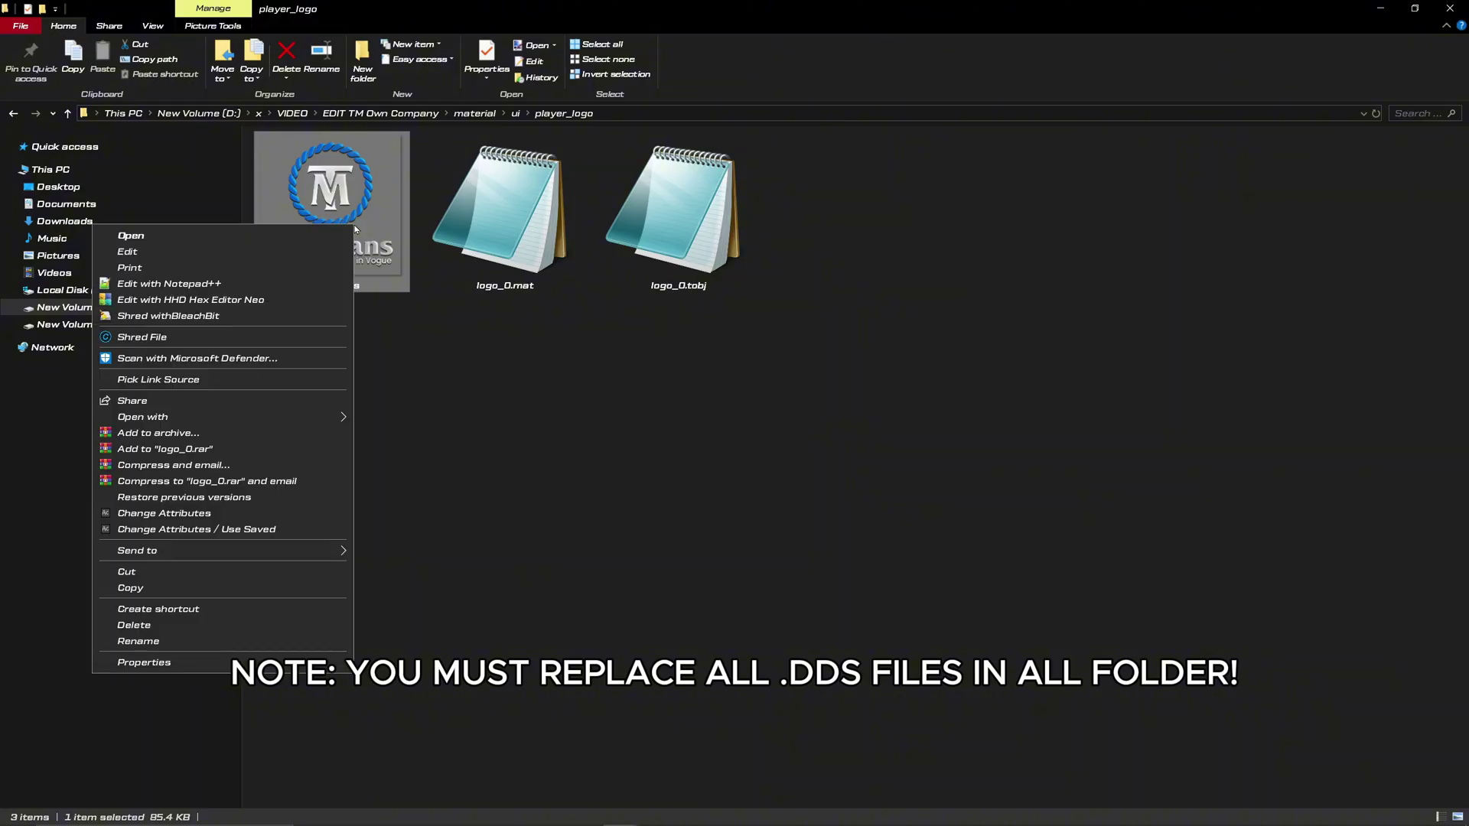
{"action": "mouse_move", "coordinate": [251, 418]}
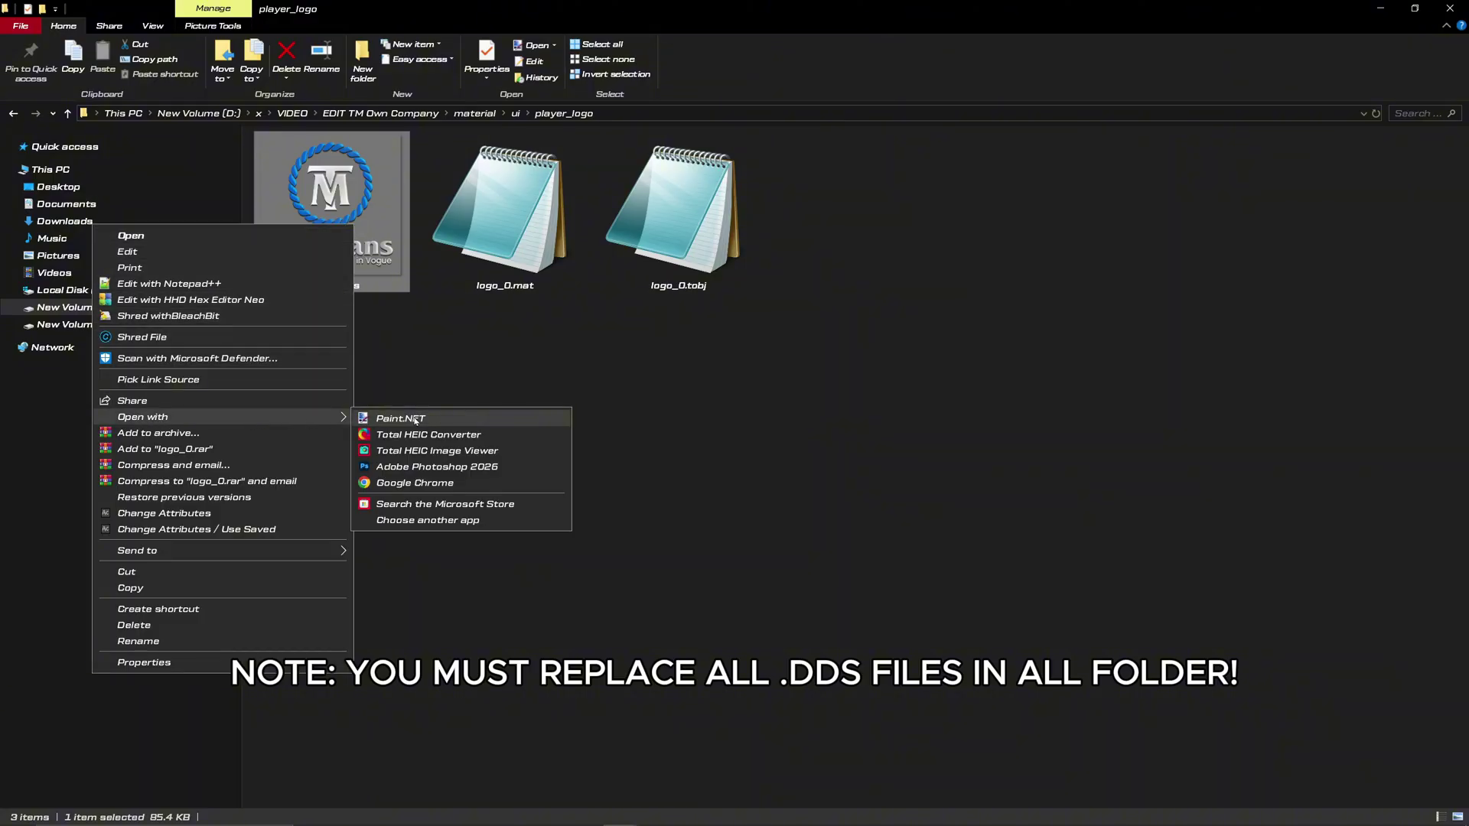
{"action": "left_click", "coordinate": [400, 419]}
Add a new empty layer above the Background layer of logo_0.dds.
{"action": "key", "text": "ctrl+a"}
{"action": "left_click_drag", "start_coordinate": [1114, 436], "coordinate": [944, 400]}
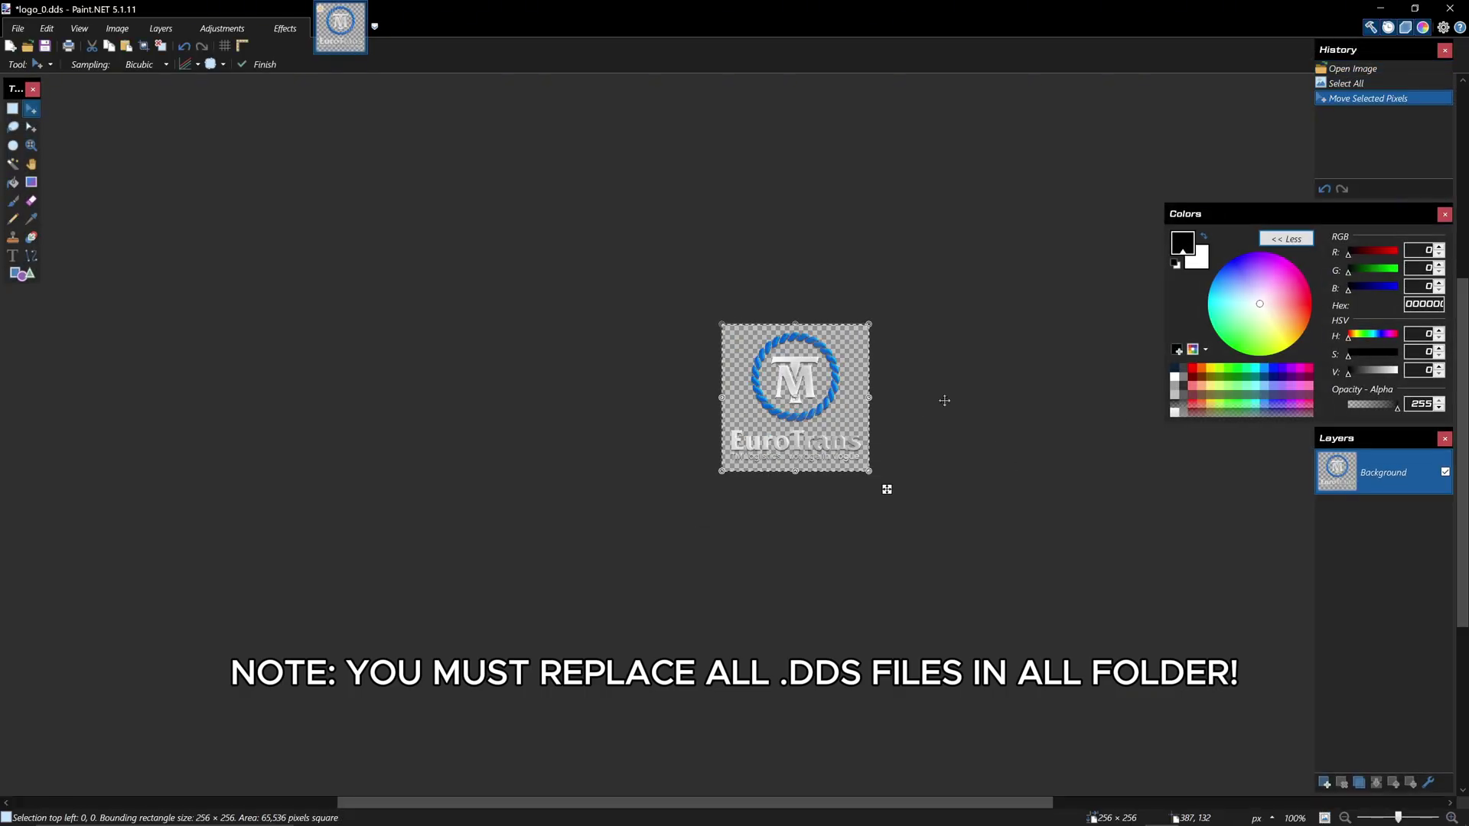
{"action": "left_click", "coordinate": [1324, 782]}
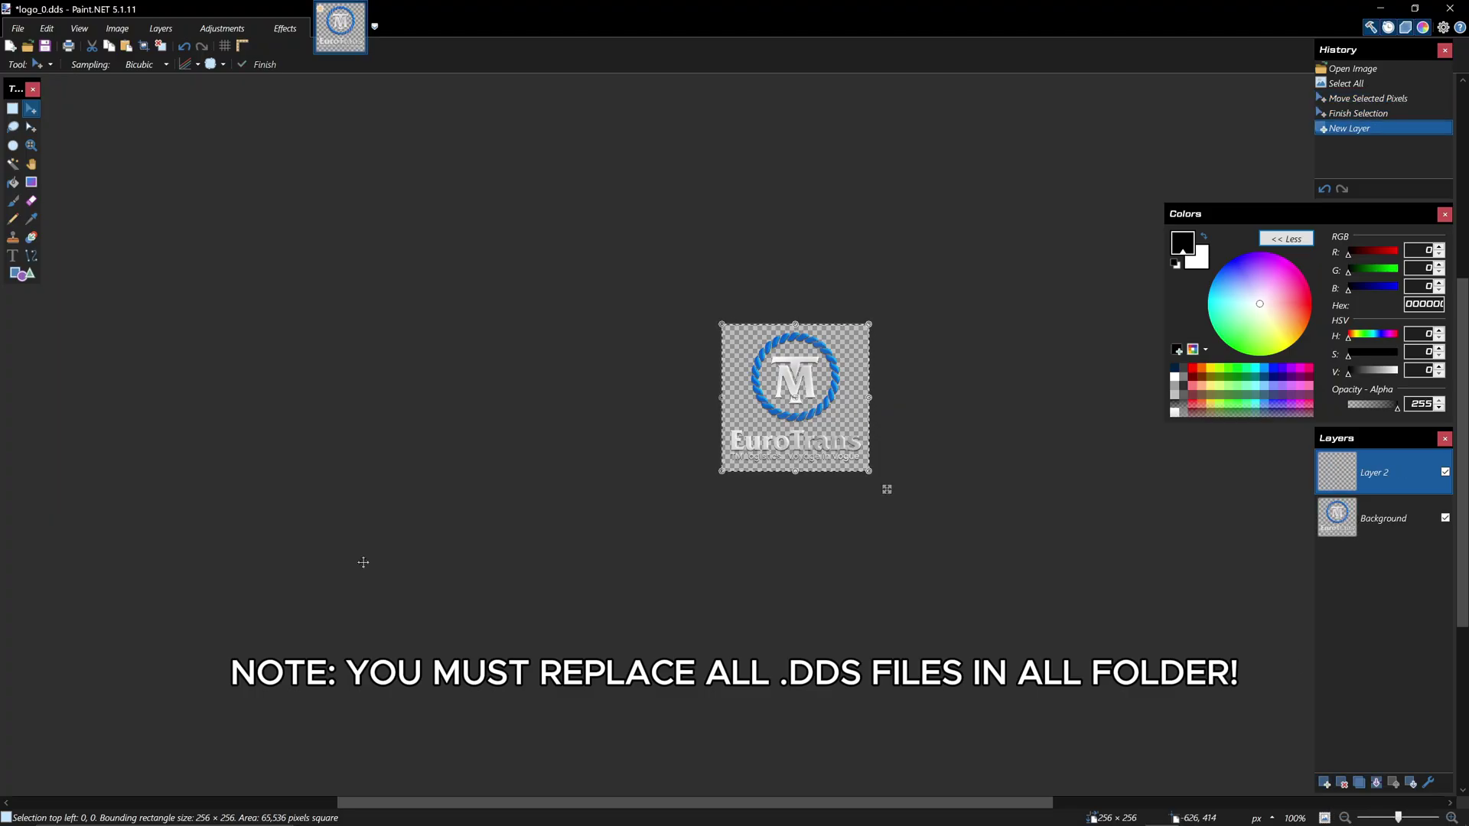
Open 2.png from the x folder on New Volume (D:) and copy the whole HEYHO logo.
{"action": "left_click", "coordinate": [18, 28]}
{"action": "left_click", "coordinate": [29, 46]}
{"action": "left_click", "coordinate": [83, 252]}
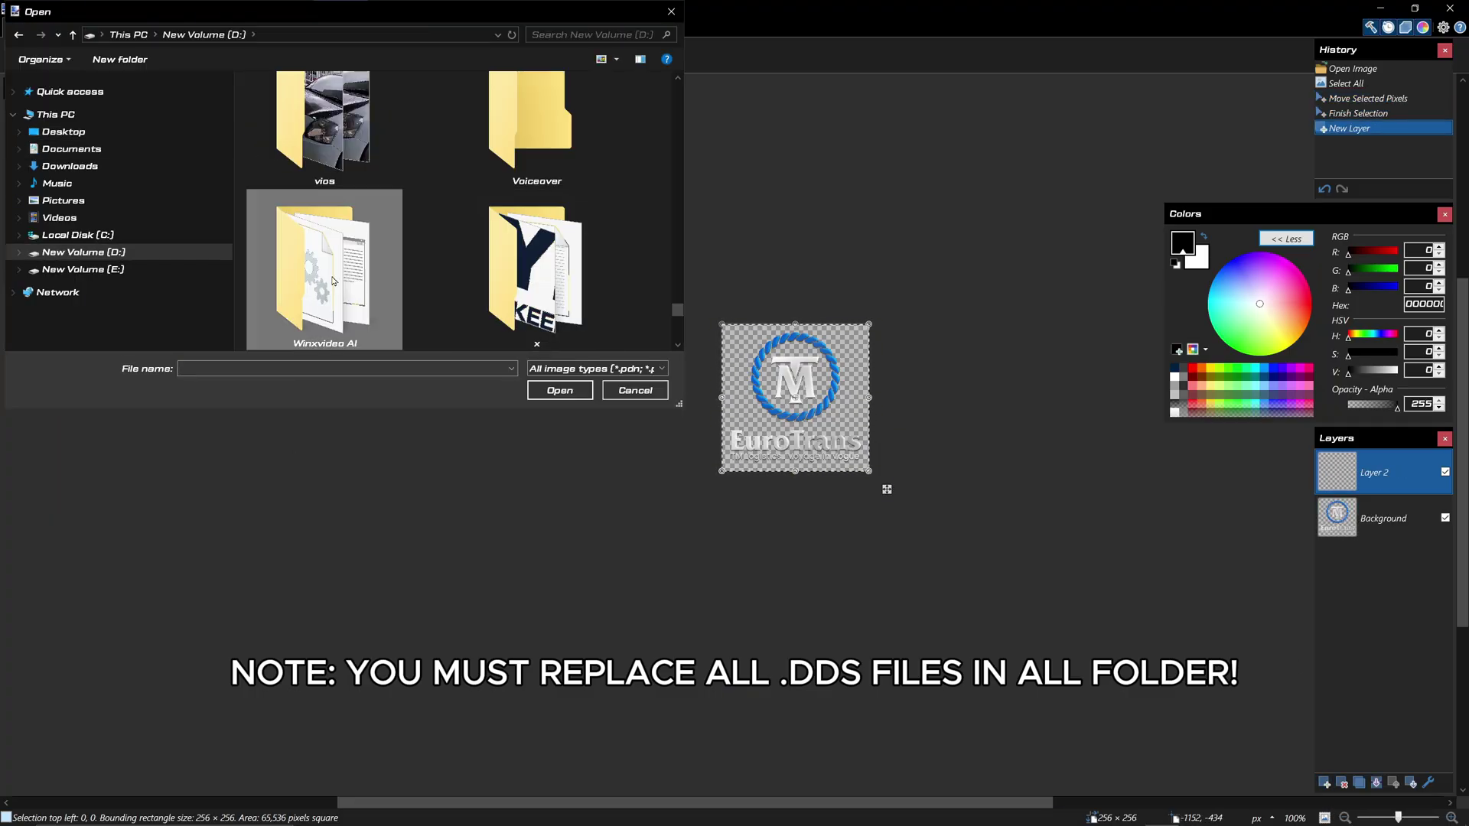
{"action": "double_click", "coordinate": [535, 272]}
{"action": "double_click", "coordinate": [452, 179]}
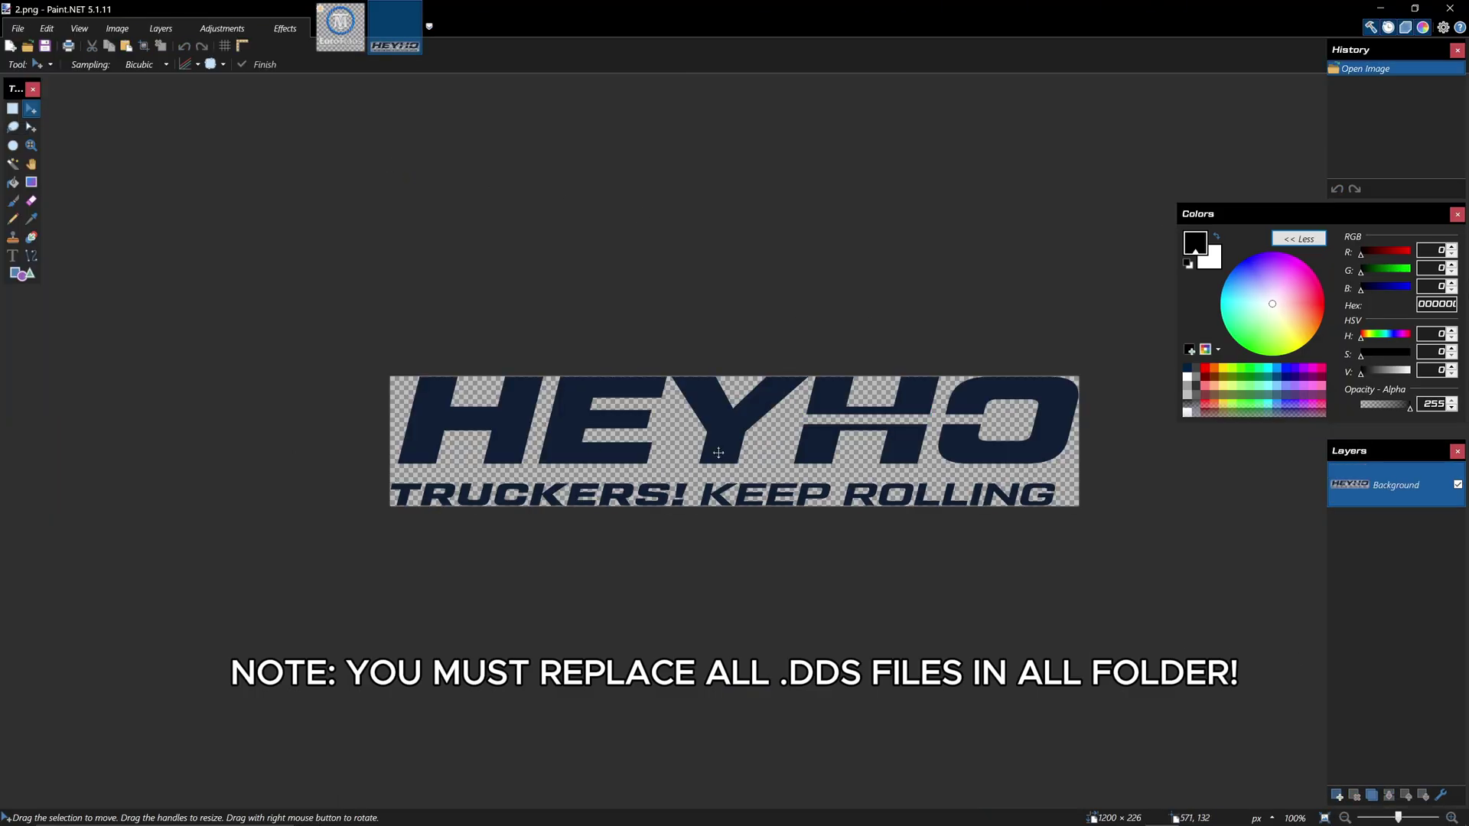
{"action": "key", "text": "ctrl+a"}
{"action": "key", "text": "ctrl+c"}
Paste the HEYHO logo into Layer 2 of logo_0.dds, scaled to about 225 × 42 px over the EuroTrans lettering.
{"action": "key", "text": "ctrl+Tab"}
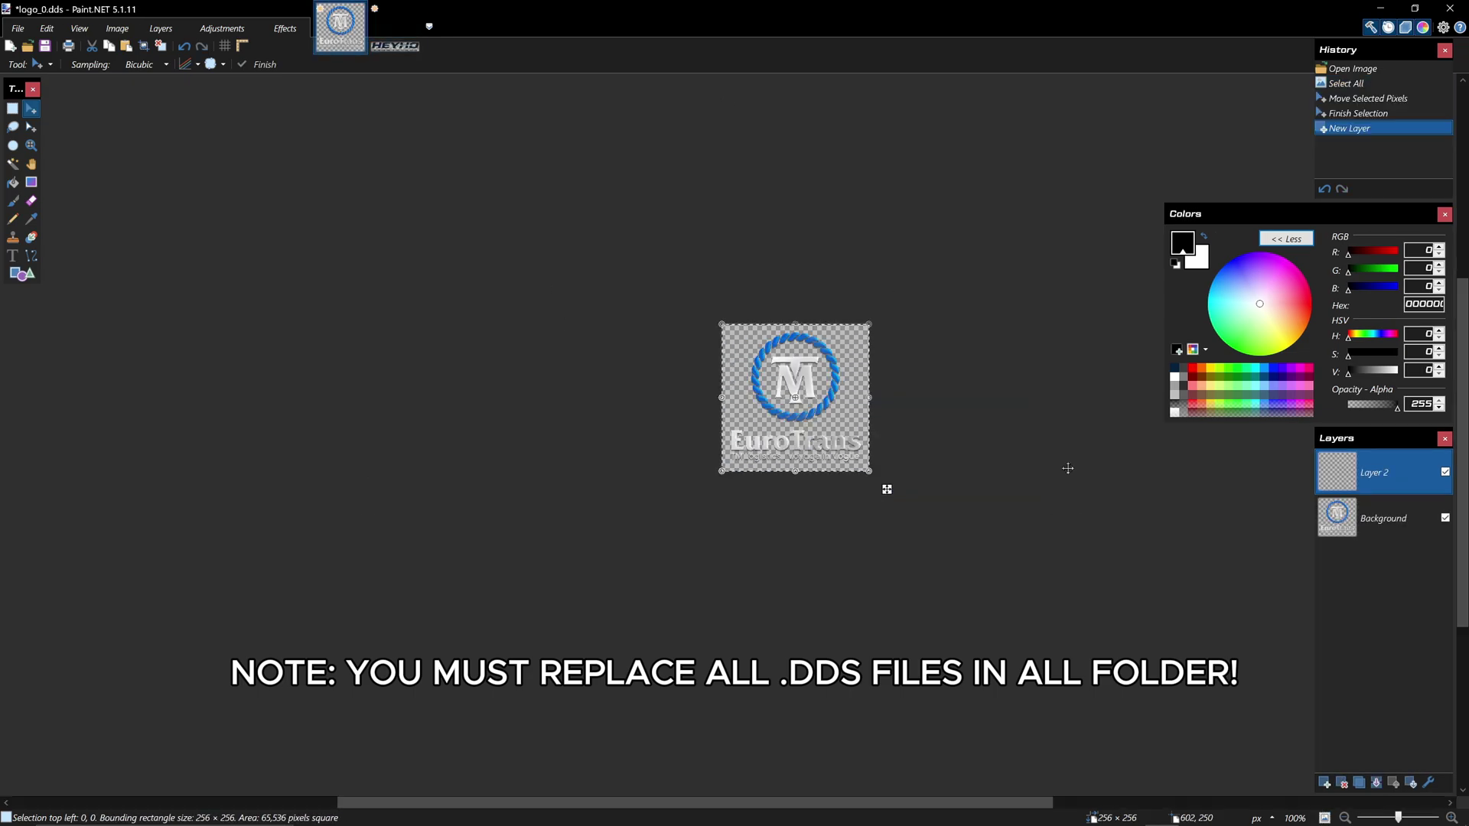
{"action": "key", "text": "ctrl+v"}
{"action": "left_click", "coordinate": [765, 492]}
{"action": "left_click_drag", "start_coordinate": [891, 393], "coordinate": [545, 372]}
{"action": "key", "text": "ctrl+z"}
{"action": "left_click_drag", "start_coordinate": [416, 325], "coordinate": [921, 416]}
{"action": "left_click_drag", "start_coordinate": [1101, 419], "coordinate": [797, 443]}
Hide Layer 2, erase the EuroTrans lettering from the Background layer with a rectangular selection, and show Layer 2 again.
{"action": "left_click", "coordinate": [1383, 515]}
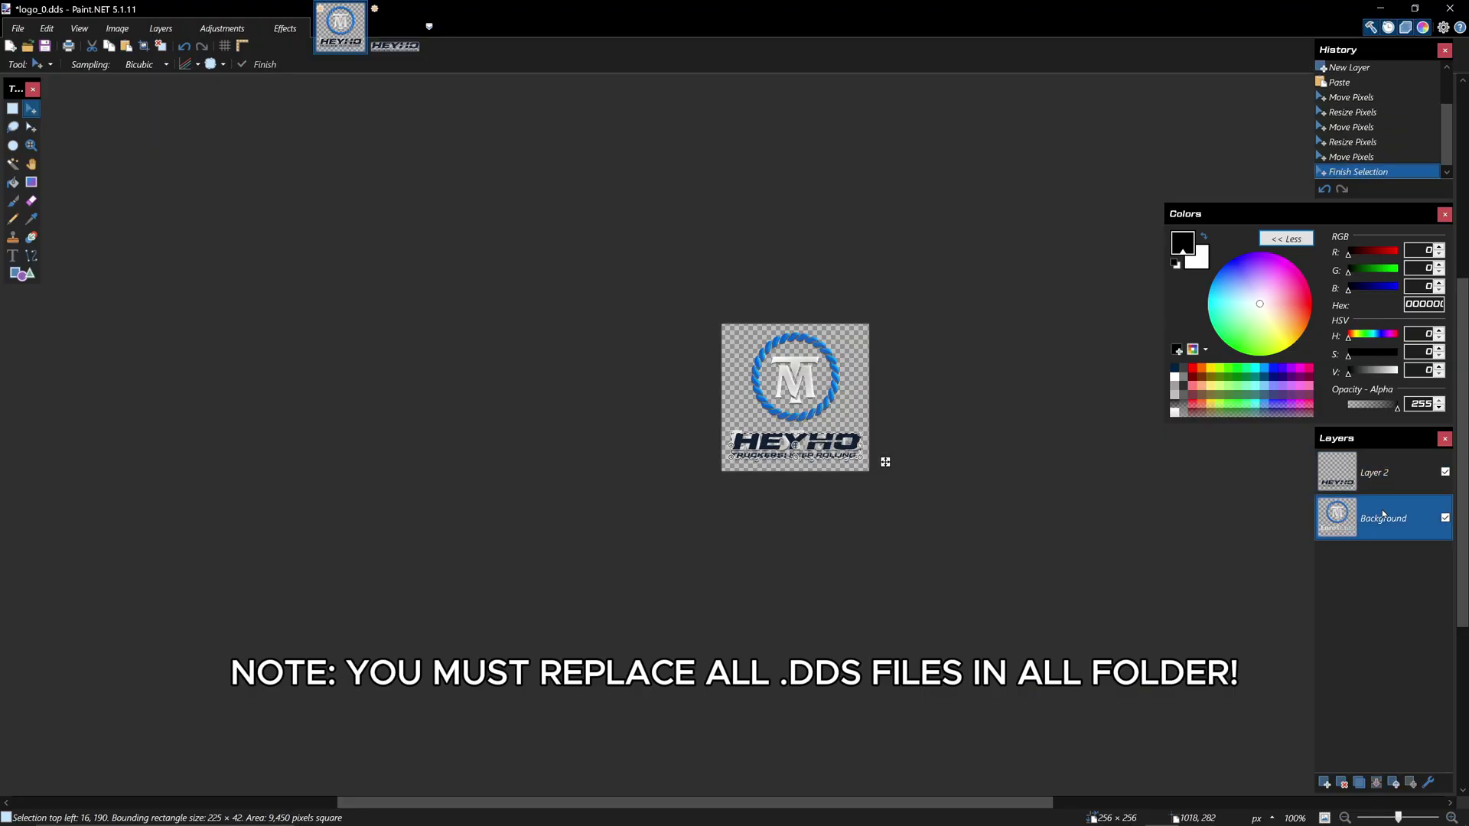
{"action": "key", "text": "ctrl+d"}
{"action": "left_click", "coordinate": [1445, 471]}
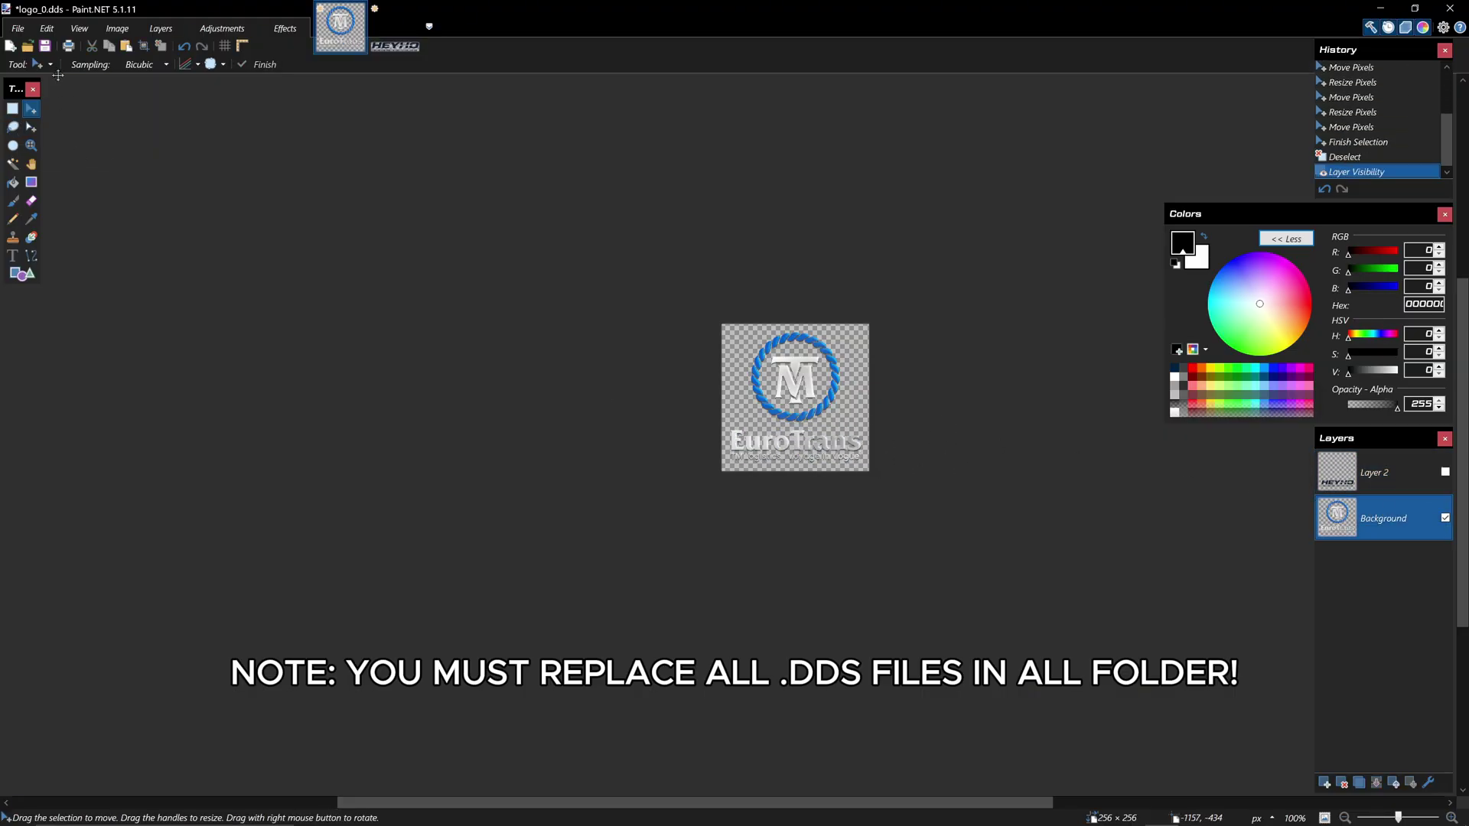
{"action": "left_click", "coordinate": [12, 109]}
{"action": "left_click_drag", "start_coordinate": [911, 469], "coordinate": [664, 423]}
{"action": "key", "text": "Delete"}
{"action": "left_click", "coordinate": [1377, 482]}
{"action": "left_click", "coordinate": [1445, 471]}
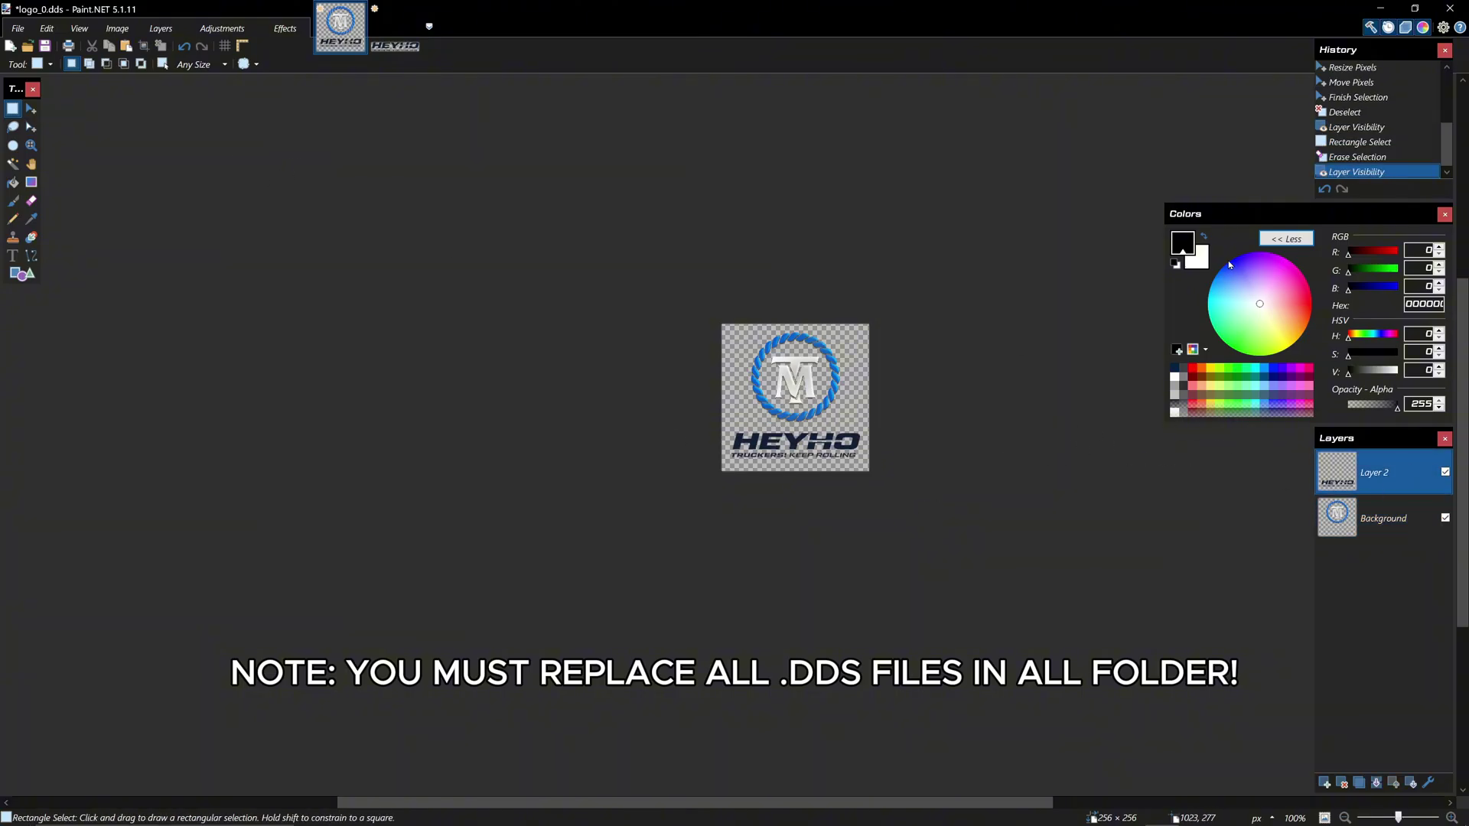
{"action": "key", "text": "F4"}
{"action": "left_click_drag", "start_coordinate": [705, 423], "coordinate": [967, 145]}
{"action": "left_click", "coordinate": [1075, 291]}
{"action": "left_click", "coordinate": [1220, 372]}
{"action": "double_click", "coordinate": [1339, 475]}
{"action": "left_click", "coordinate": [810, 482]}
Turn the HEYHO lettering on Layer 2 white with a Hue / Saturation adjustment, raising the lightness to its maximum.
{"action": "left_click", "coordinate": [222, 29]}
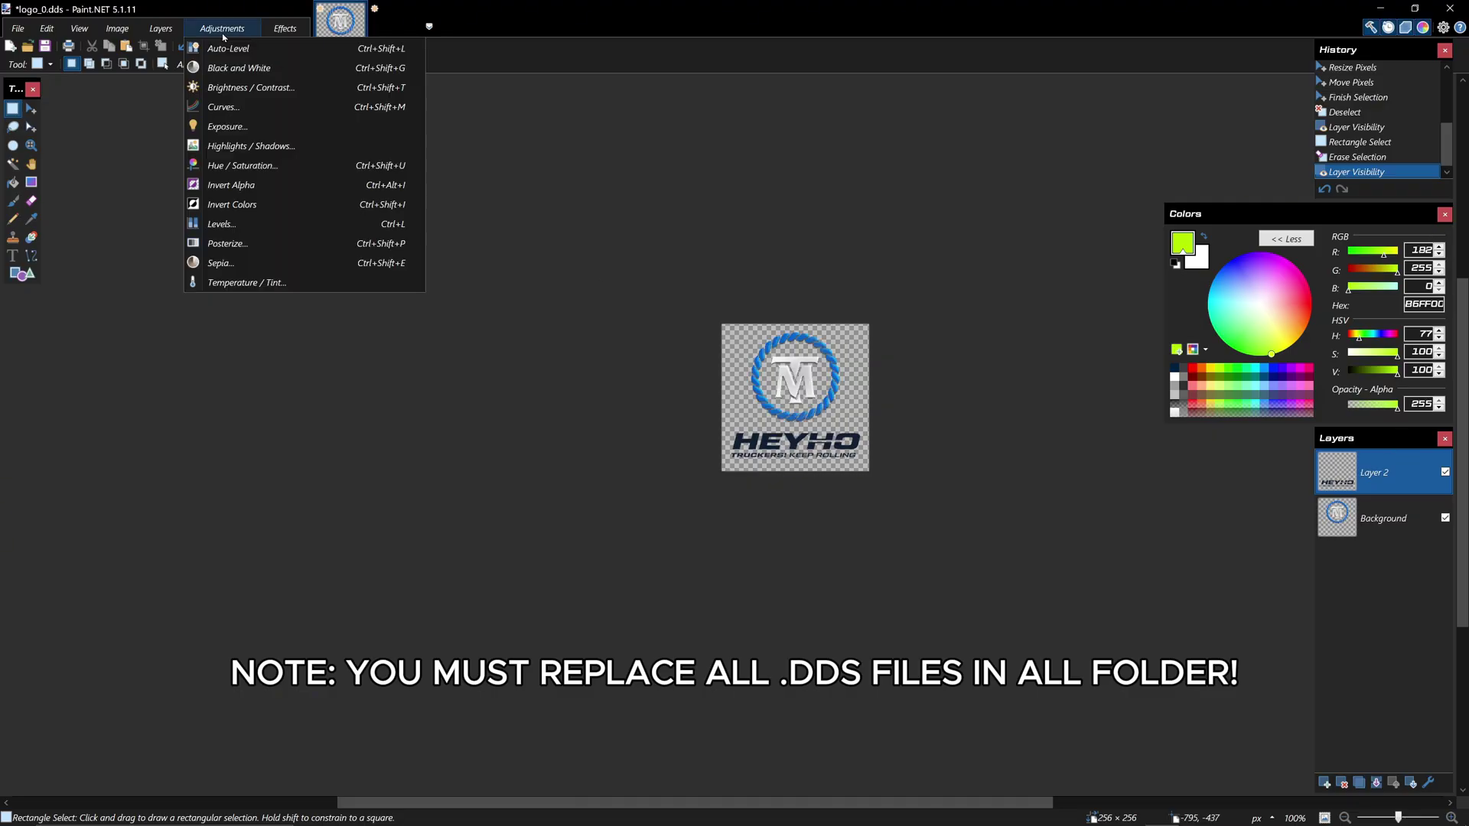
{"action": "left_click", "coordinate": [291, 162]}
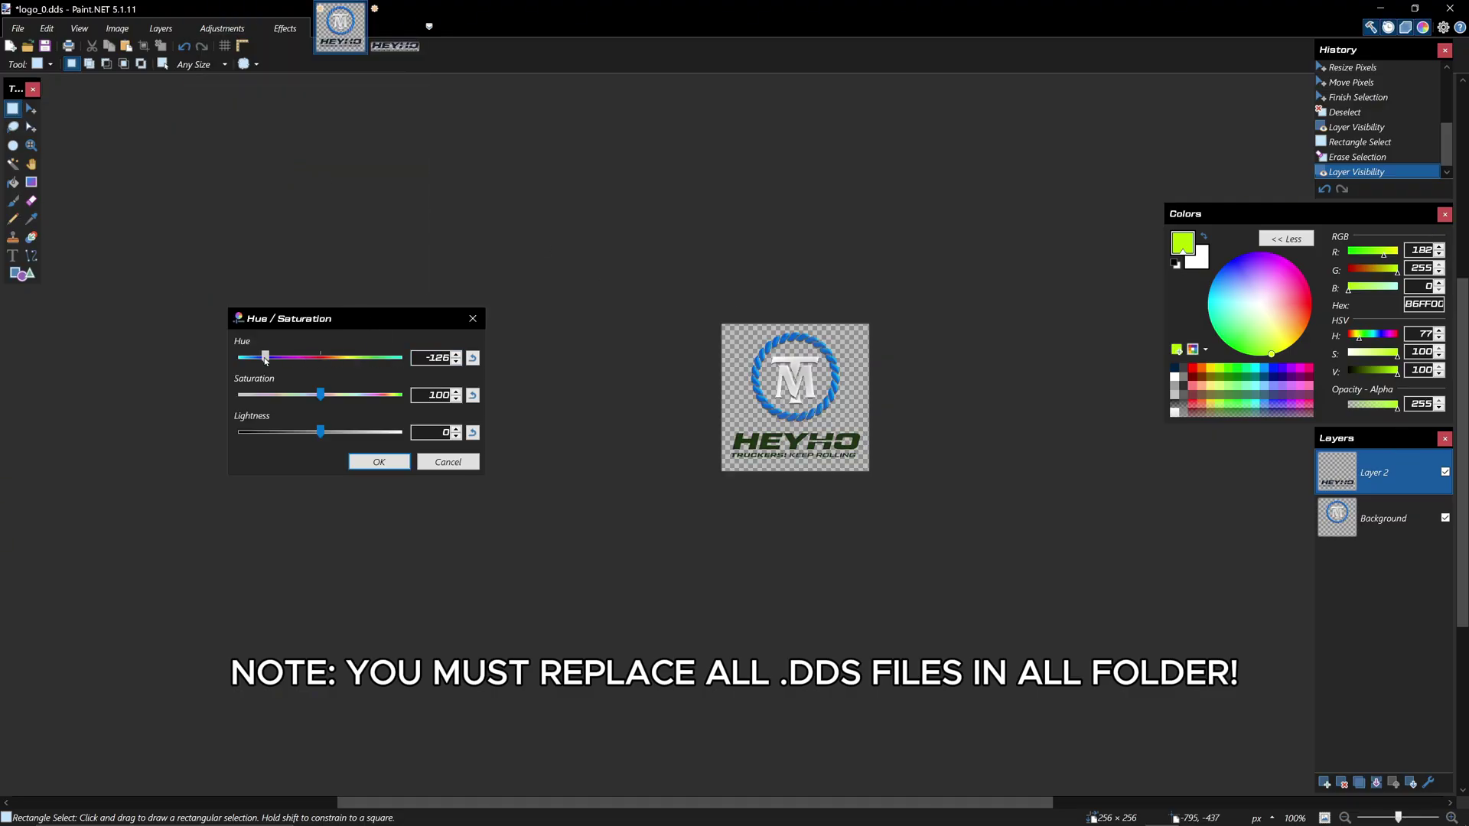
{"action": "left_click_drag", "start_coordinate": [320, 435], "coordinate": [401, 433]}
{"action": "left_click", "coordinate": [378, 462]}
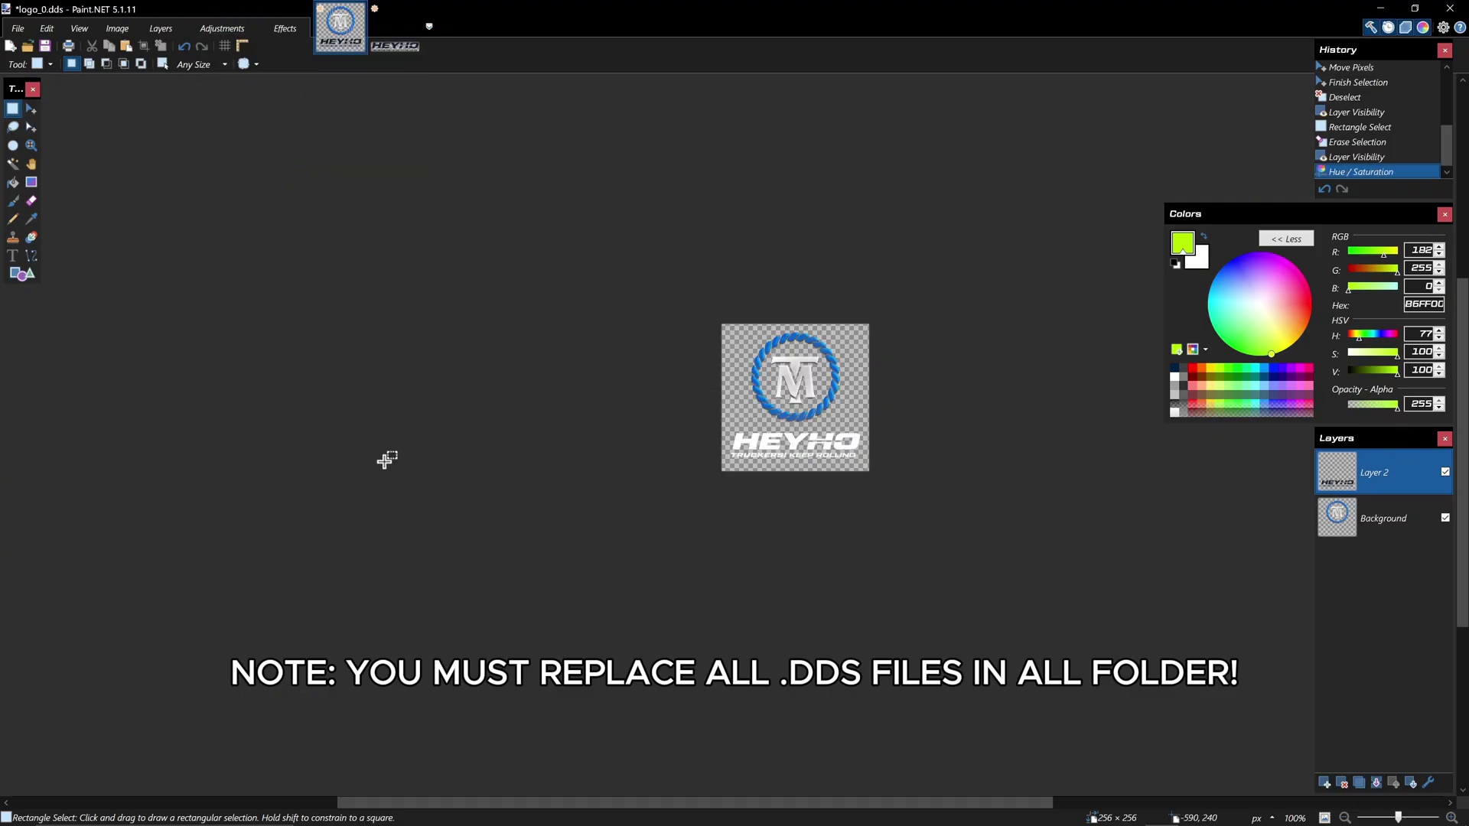
{"action": "left_click", "coordinate": [1396, 505]}
{"action": "left_click", "coordinate": [1377, 473]}
Save the image as DirectDraw Surface (DDS) over the existing logo_0.dds in the player_logo folder.
{"action": "left_click", "coordinate": [17, 28]}
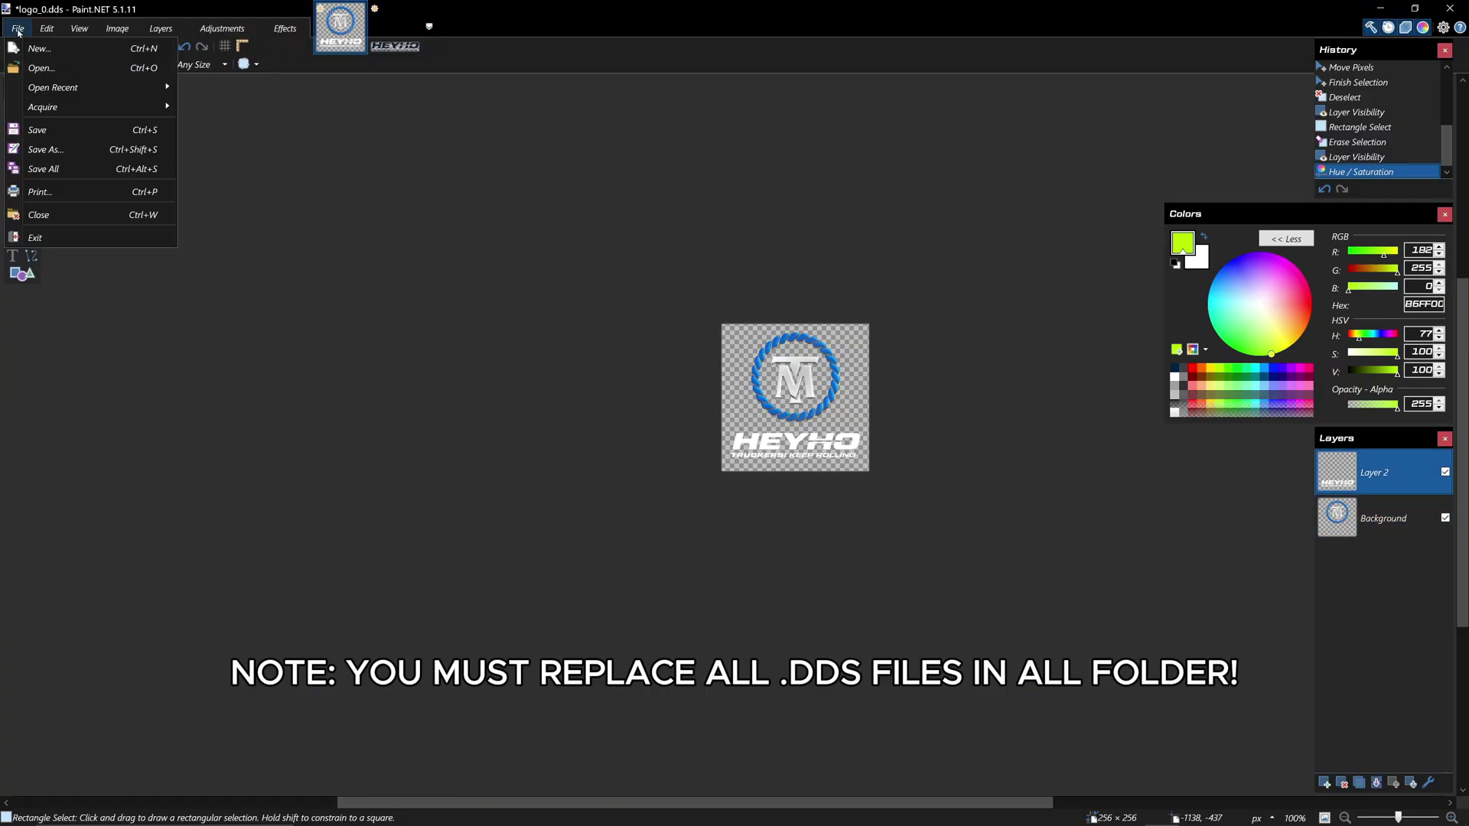
{"action": "left_click", "coordinate": [17, 29]}
{"action": "left_click", "coordinate": [20, 29]}
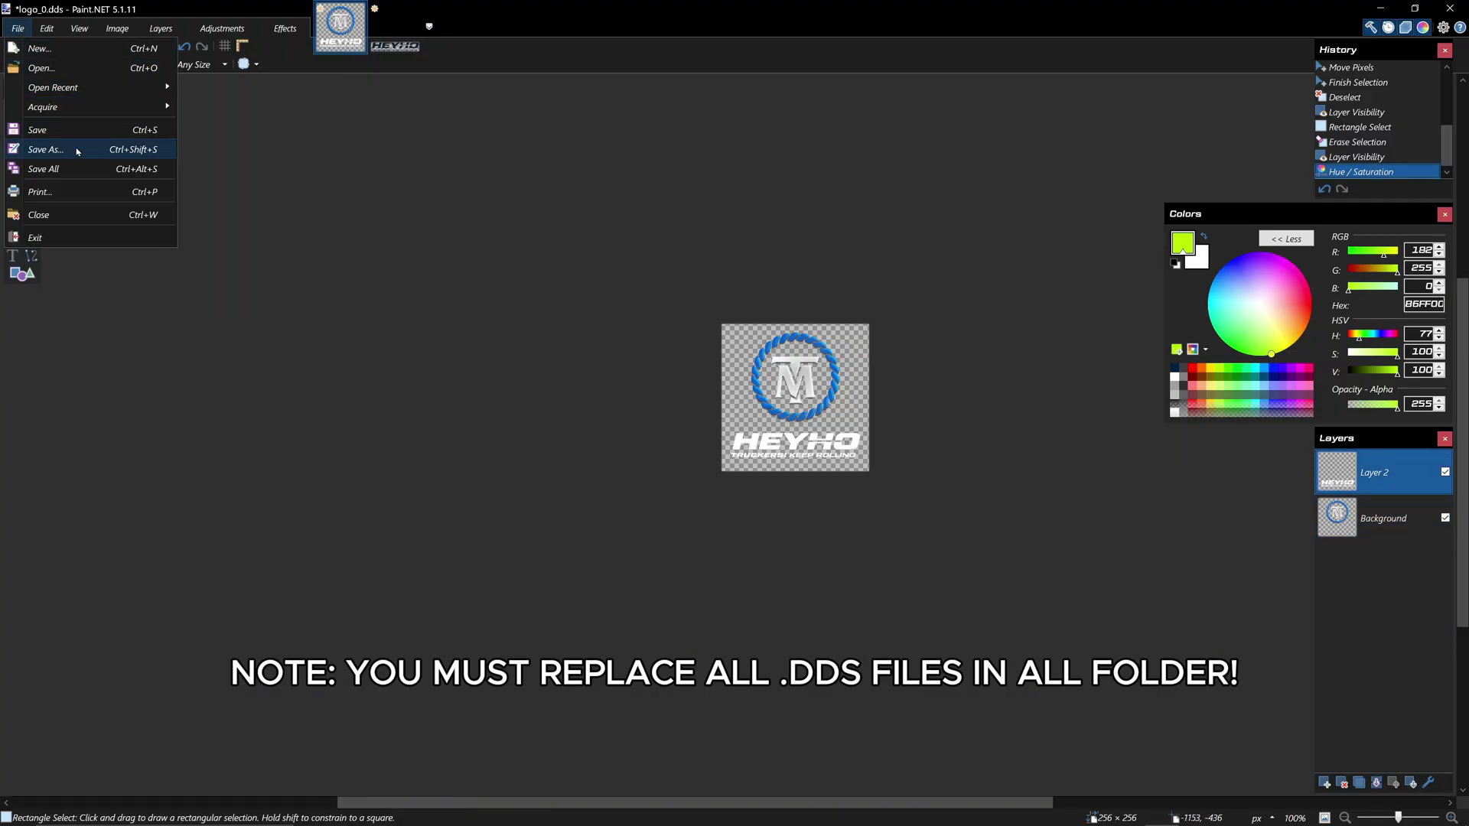
{"action": "left_click", "coordinate": [46, 149]}
{"action": "left_click", "coordinate": [283, 352]}
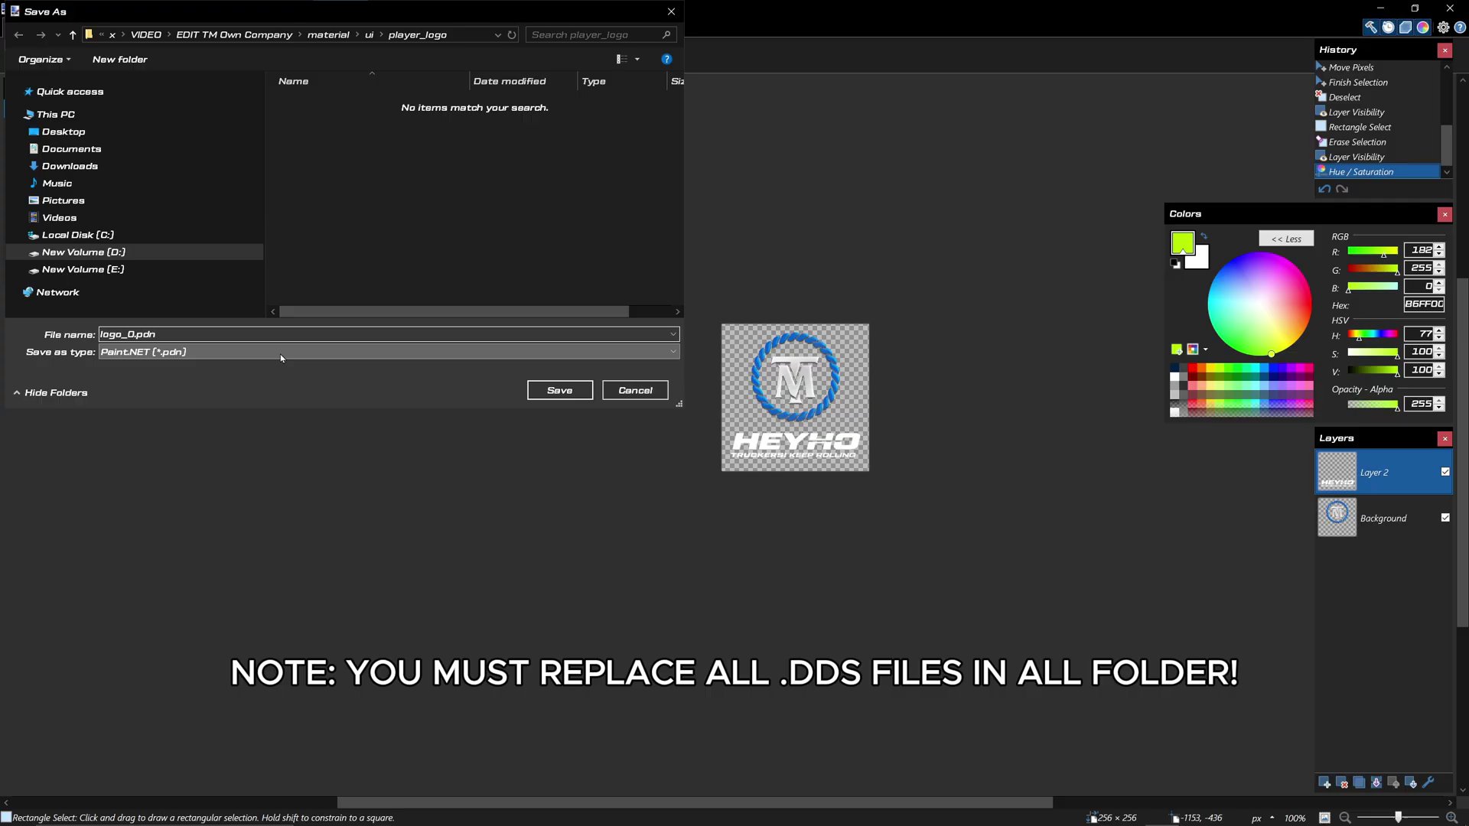
{"action": "left_click", "coordinate": [275, 444]}
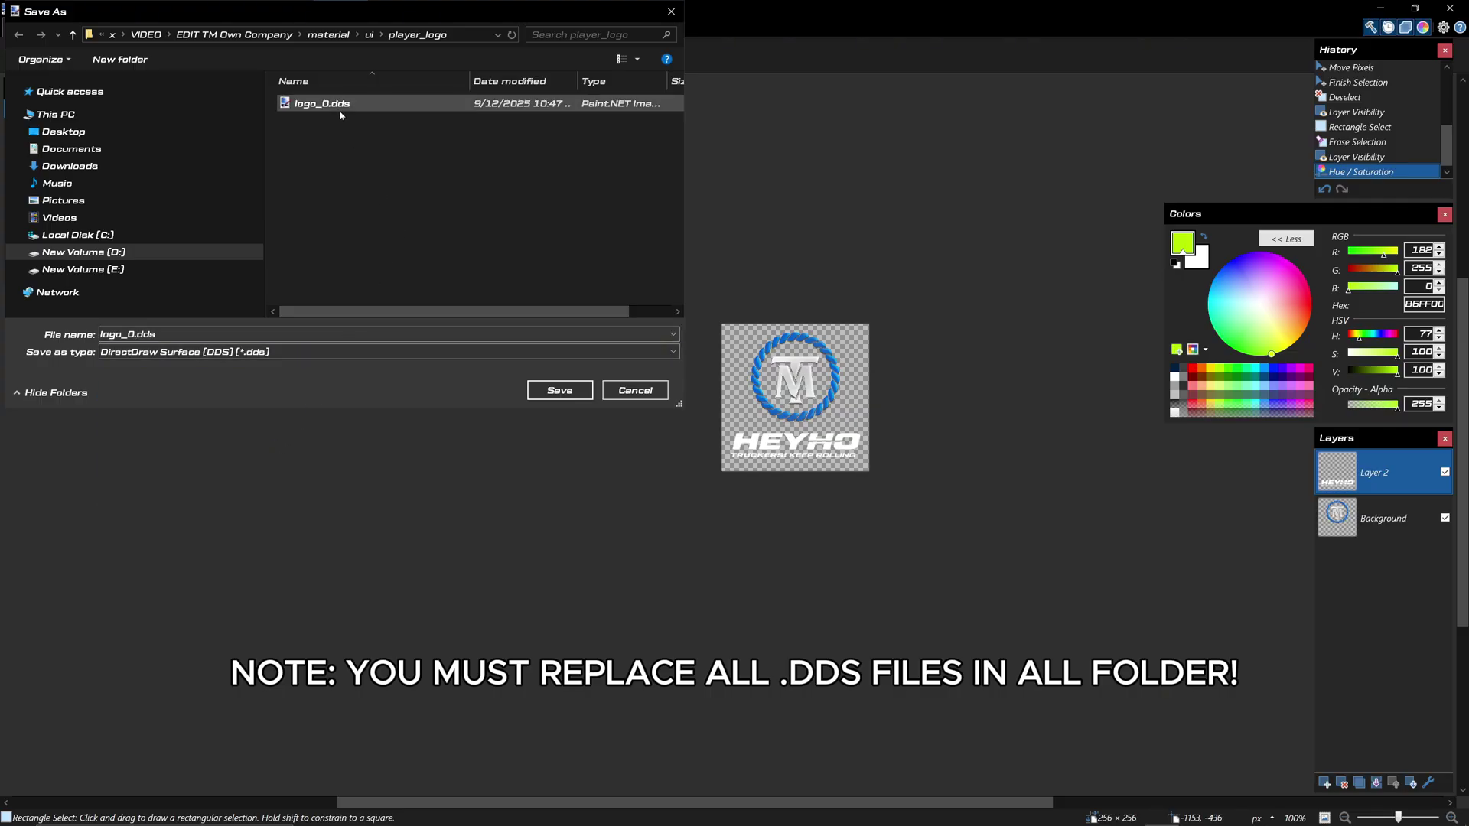
{"action": "double_click", "coordinate": [403, 102]}
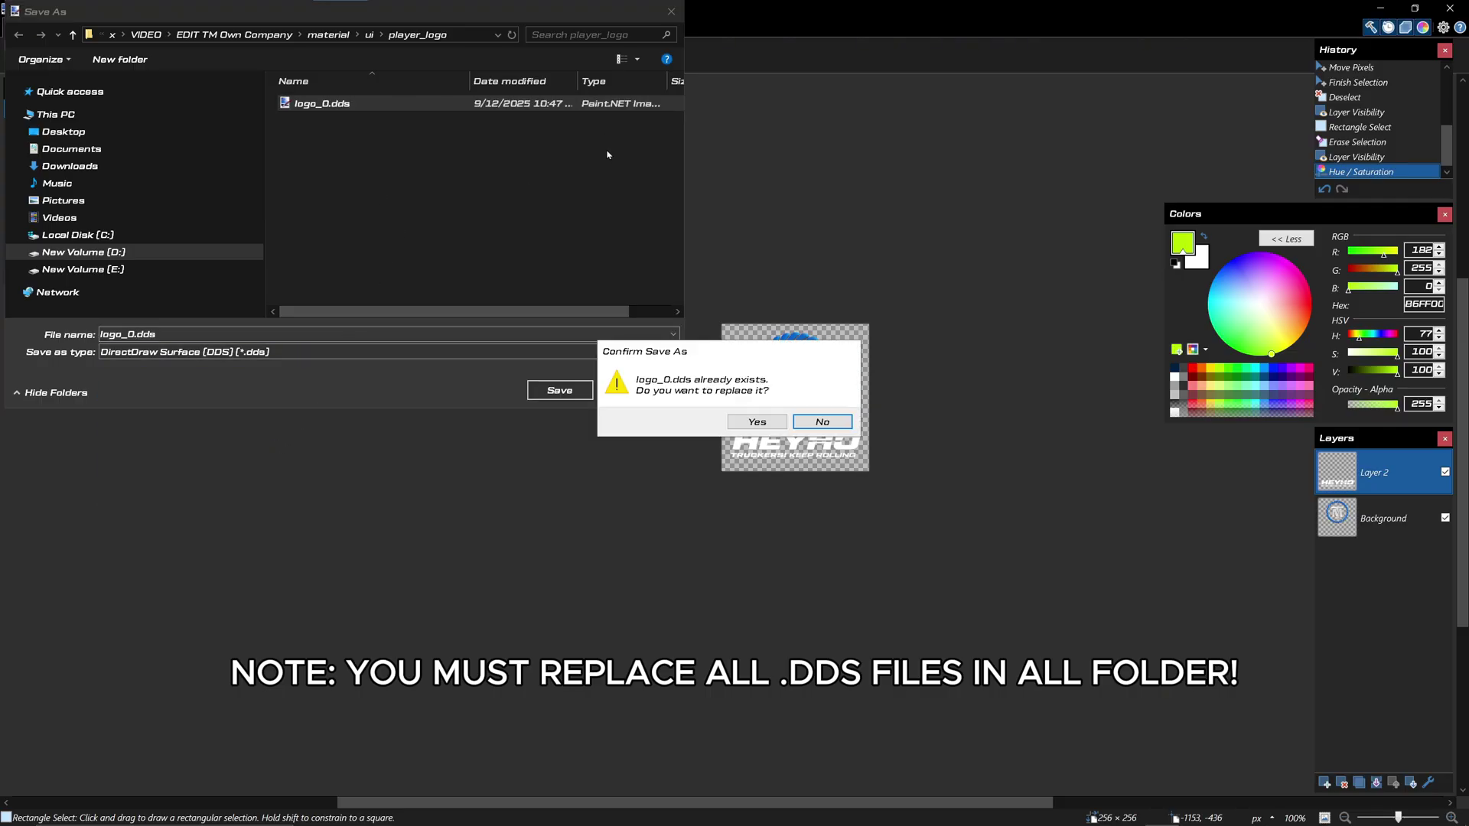
{"action": "left_click", "coordinate": [756, 423]}
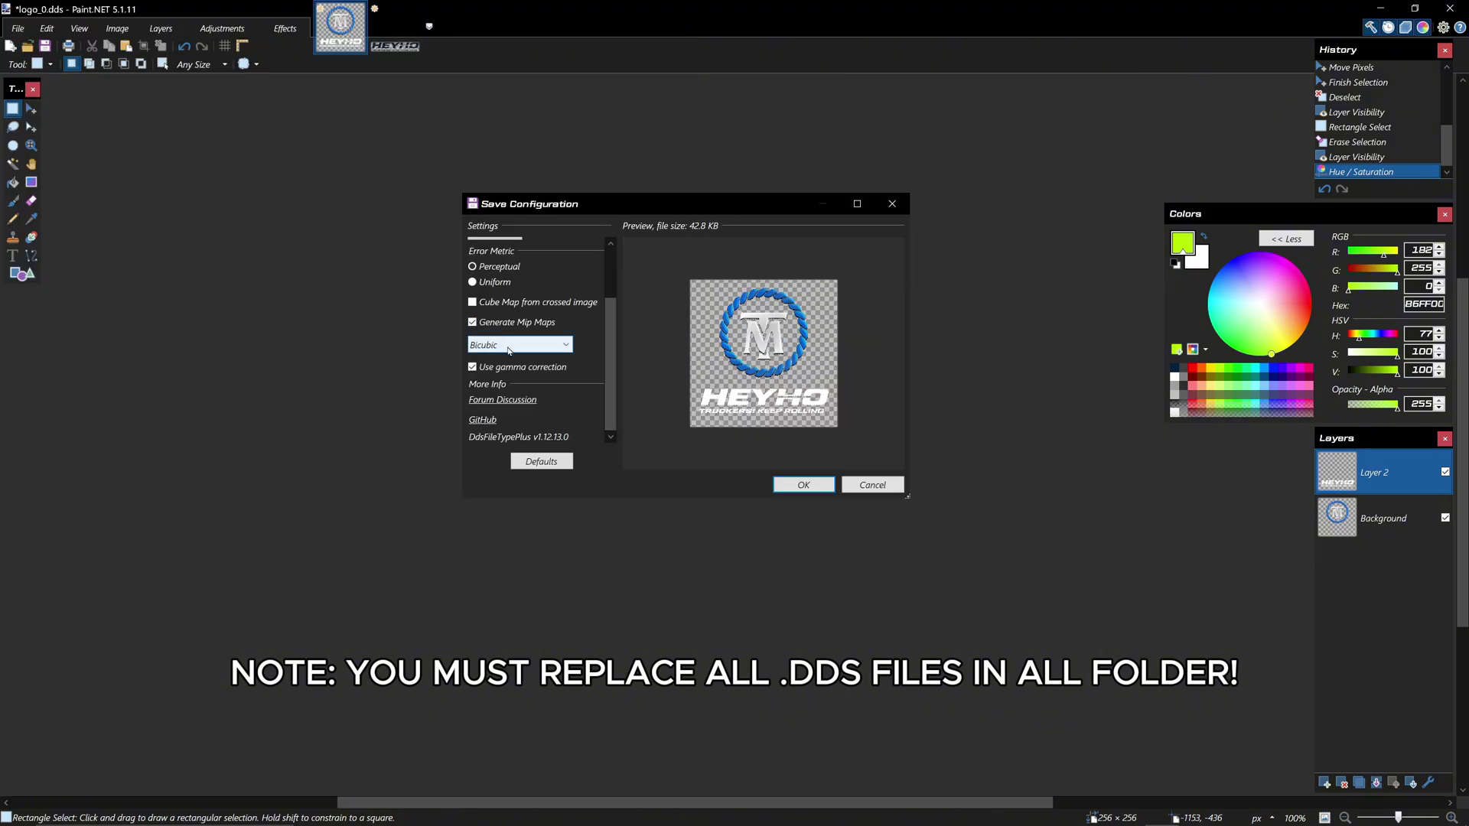
Set the DDS compression to BC3 (Linear, DXT5) and complete the save with the image flattened.
{"action": "scroll", "coordinate": [529, 297], "scroll_direction": "up", "scroll_amount": 3}
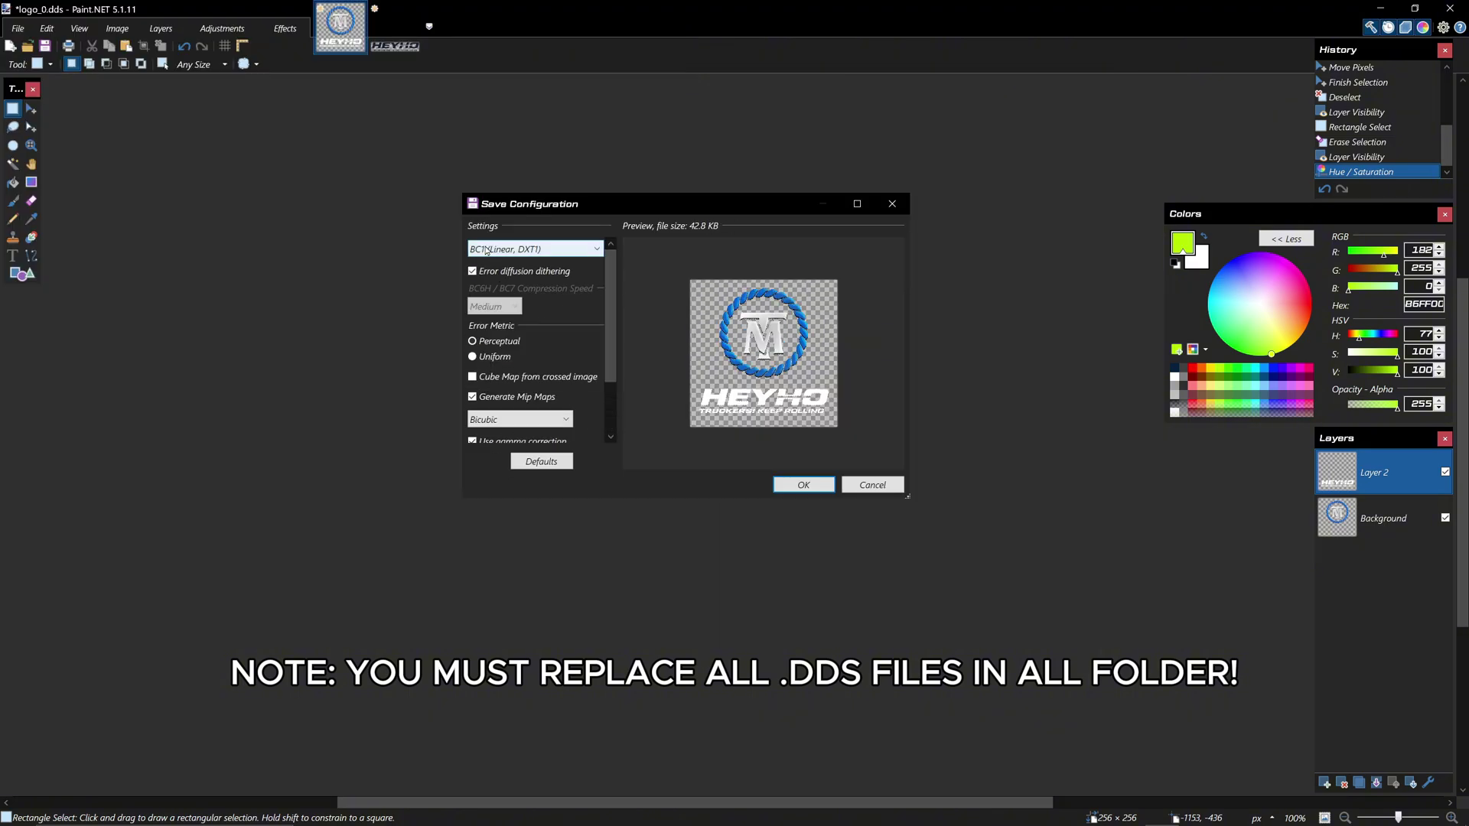
{"action": "left_click", "coordinate": [579, 249]}
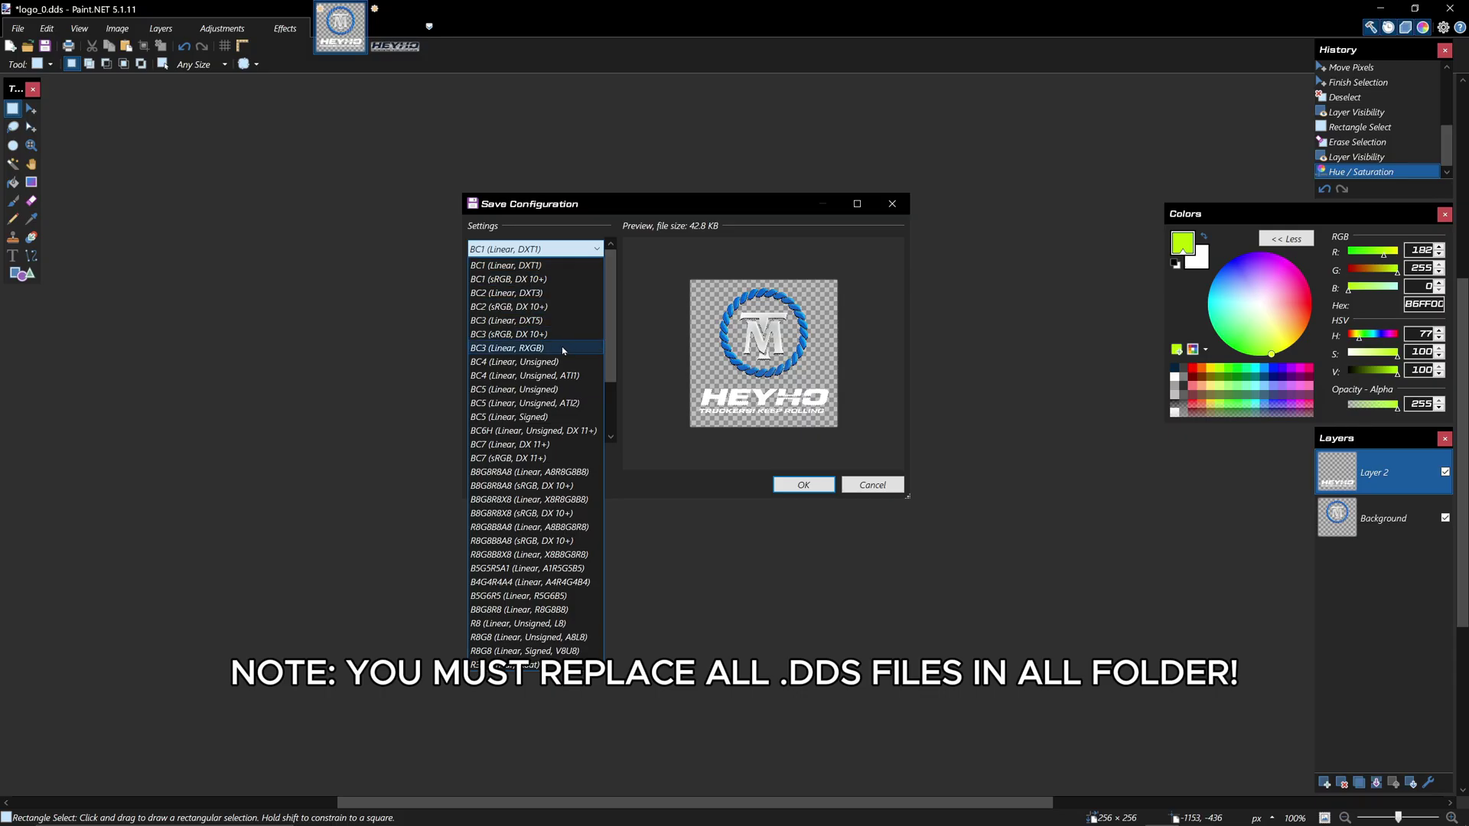
{"action": "left_click", "coordinate": [559, 322]}
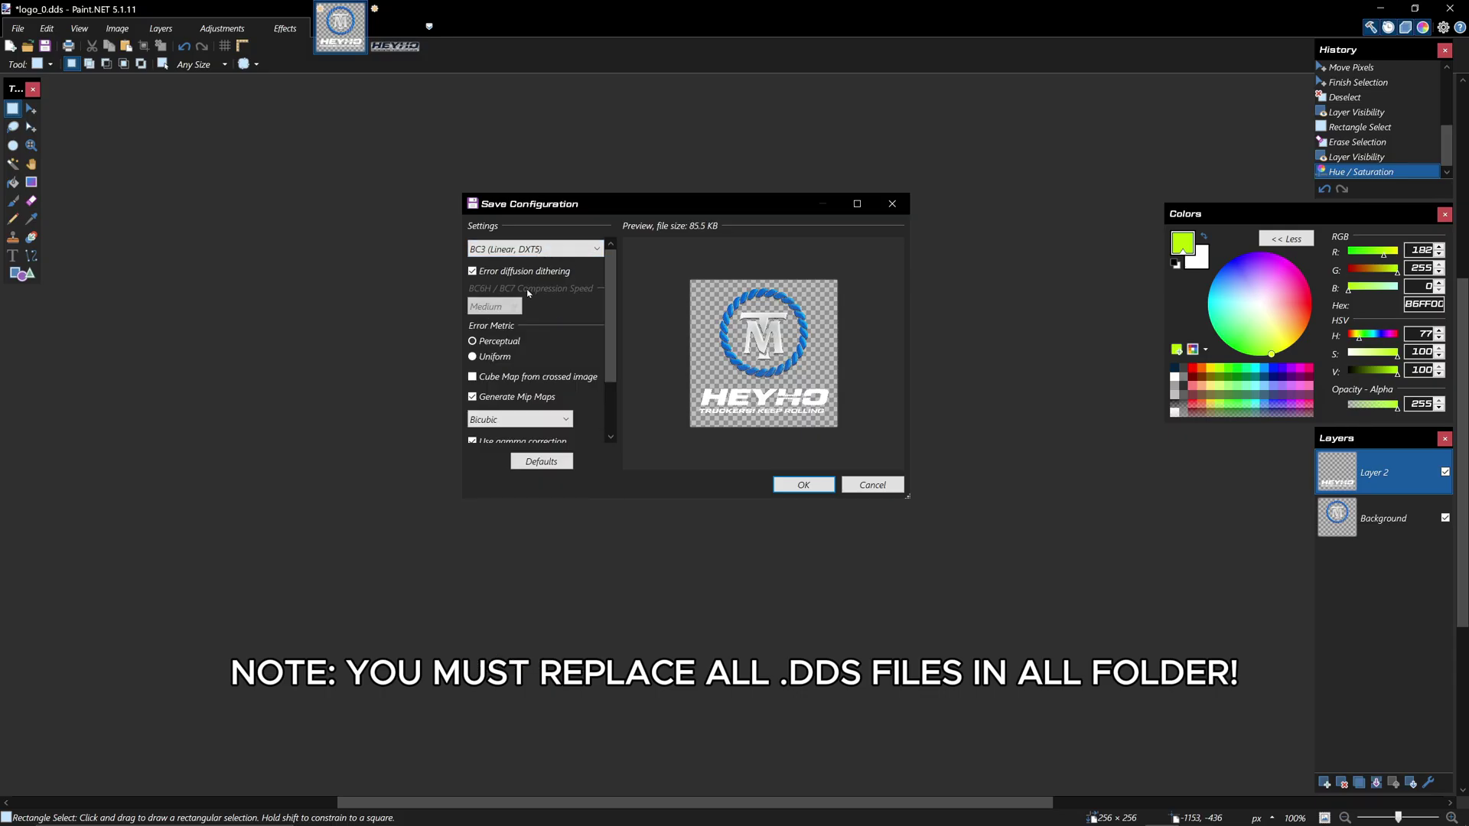
{"action": "left_click", "coordinate": [814, 487]}
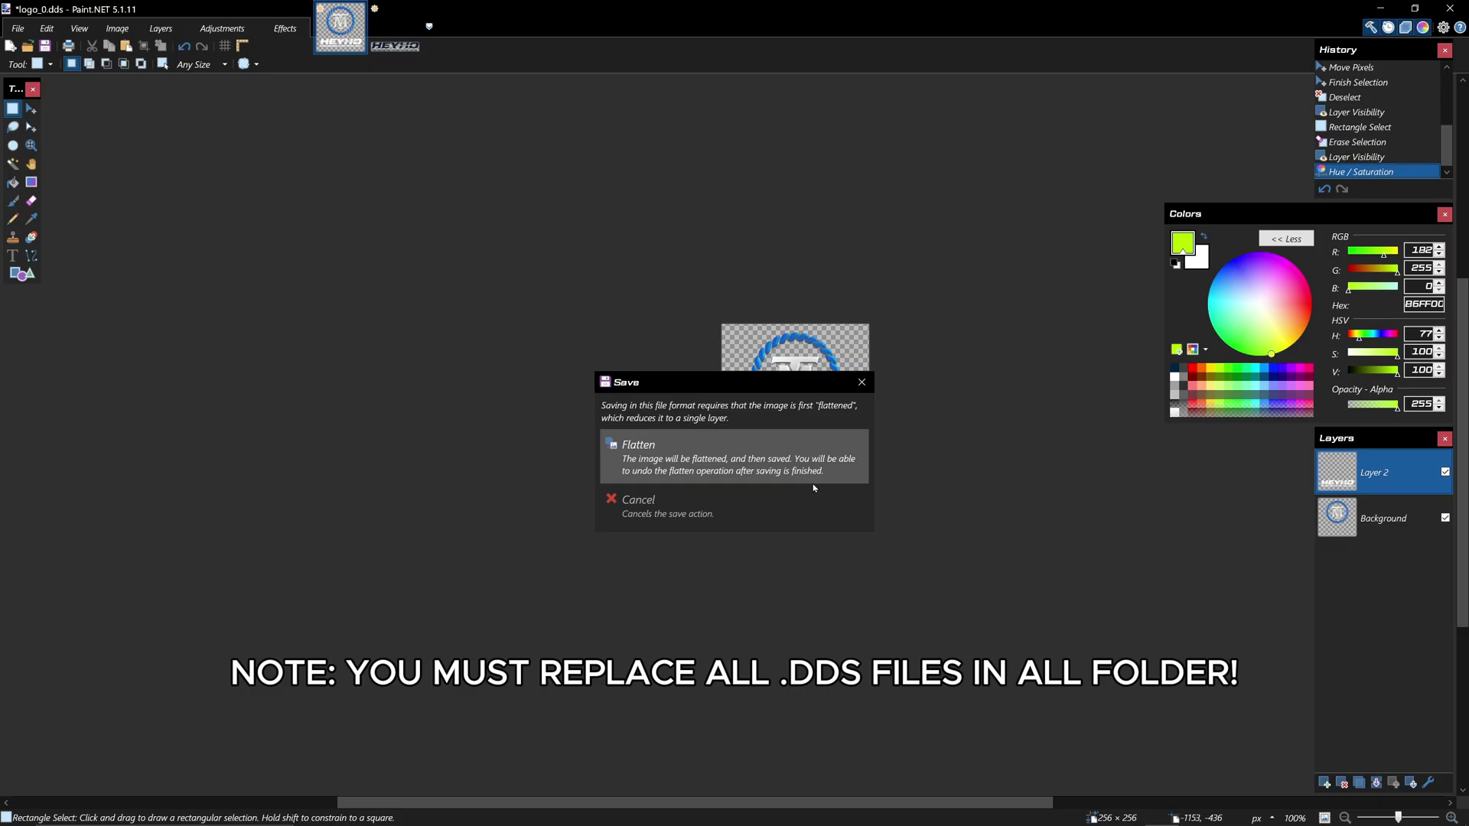
{"action": "left_click", "coordinate": [687, 448]}
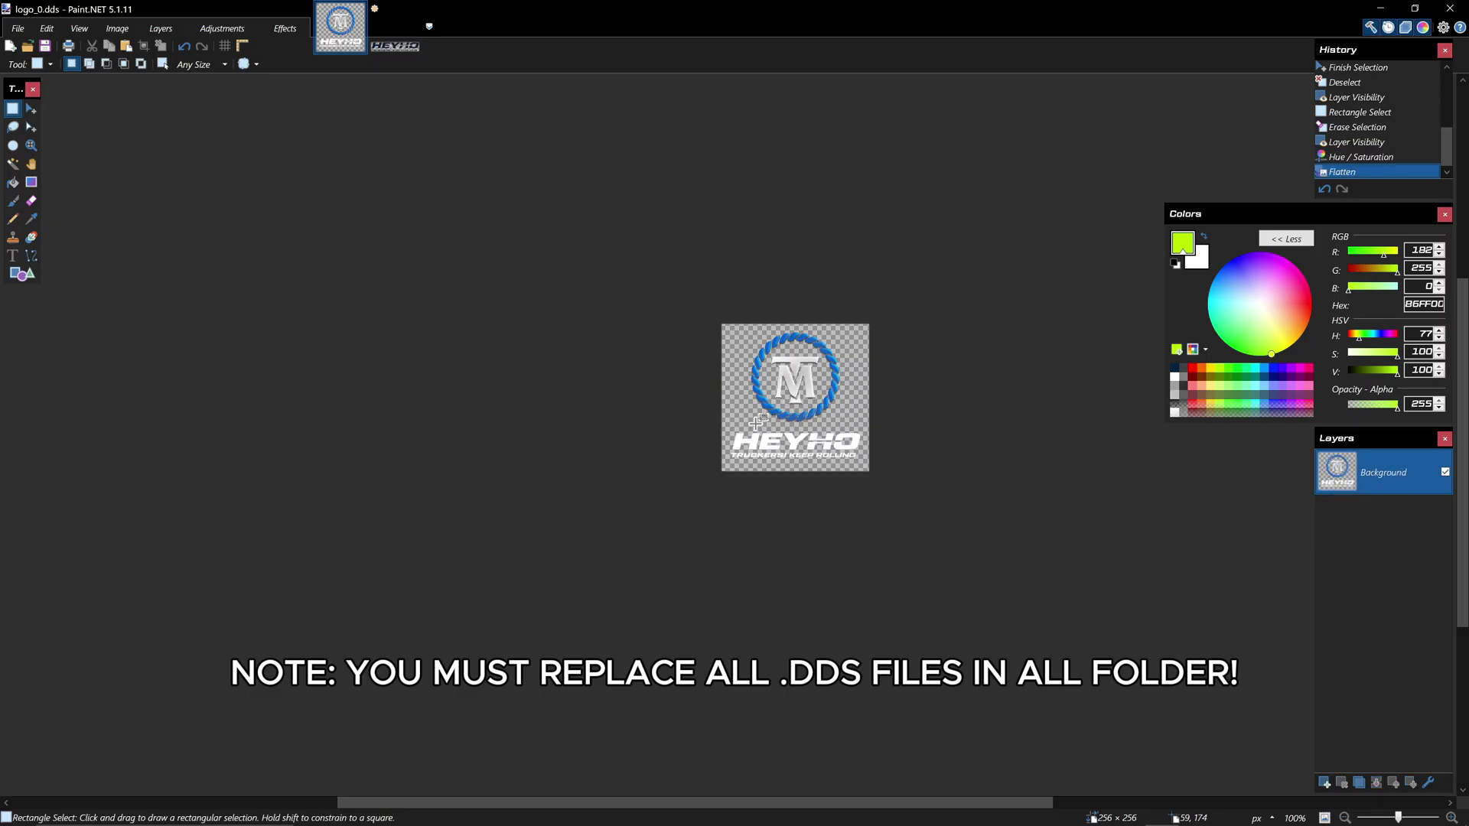
{"action": "mouse_move", "coordinate": [627, 823]}
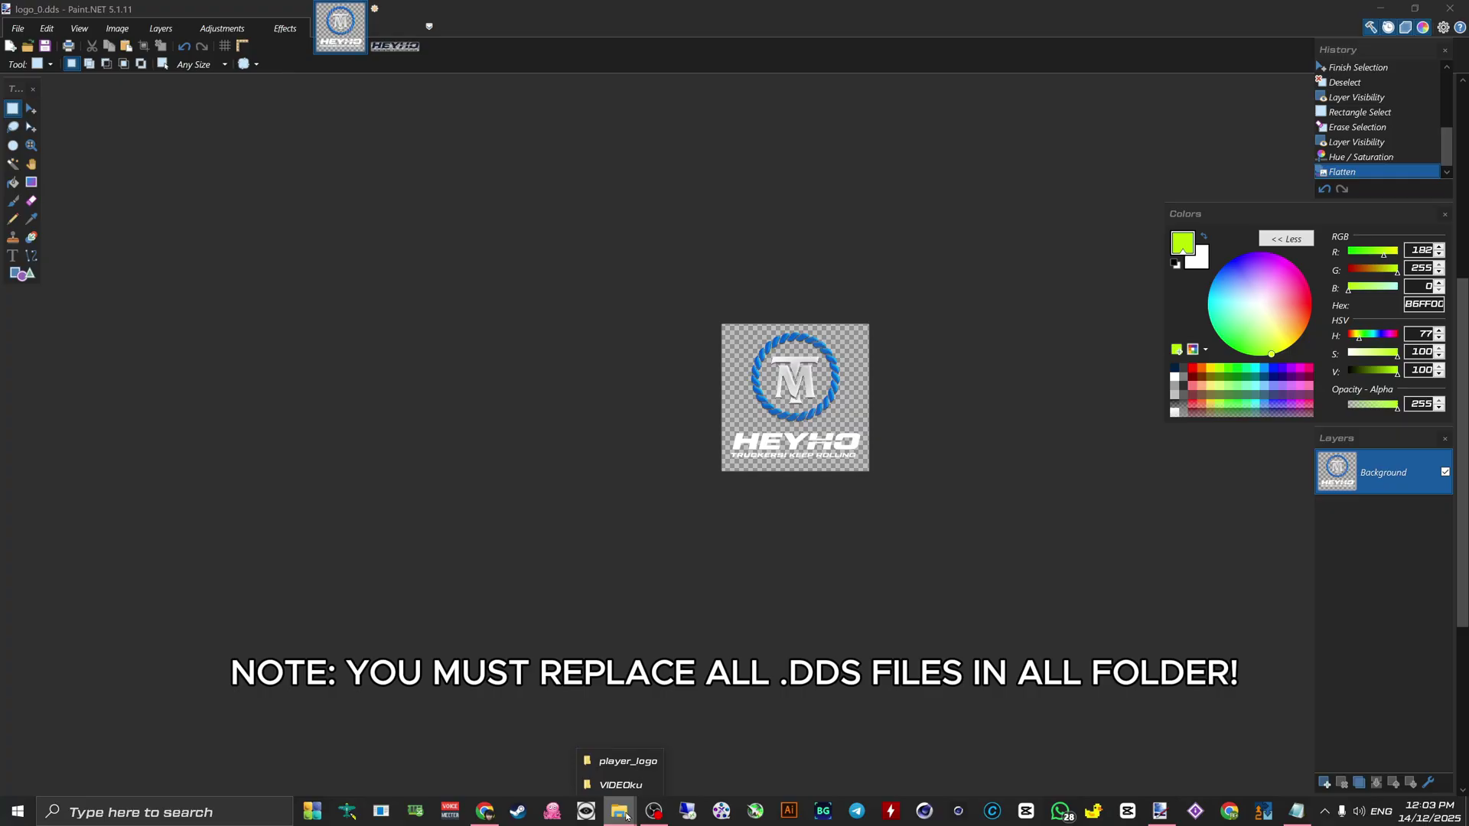
Switch to File Explorer and open the ms2_traffic folder inside EDIT-TM Own Company Traffic 1.1, under vehicle and trailer_eu.
{"action": "left_click", "coordinate": [601, 667]}
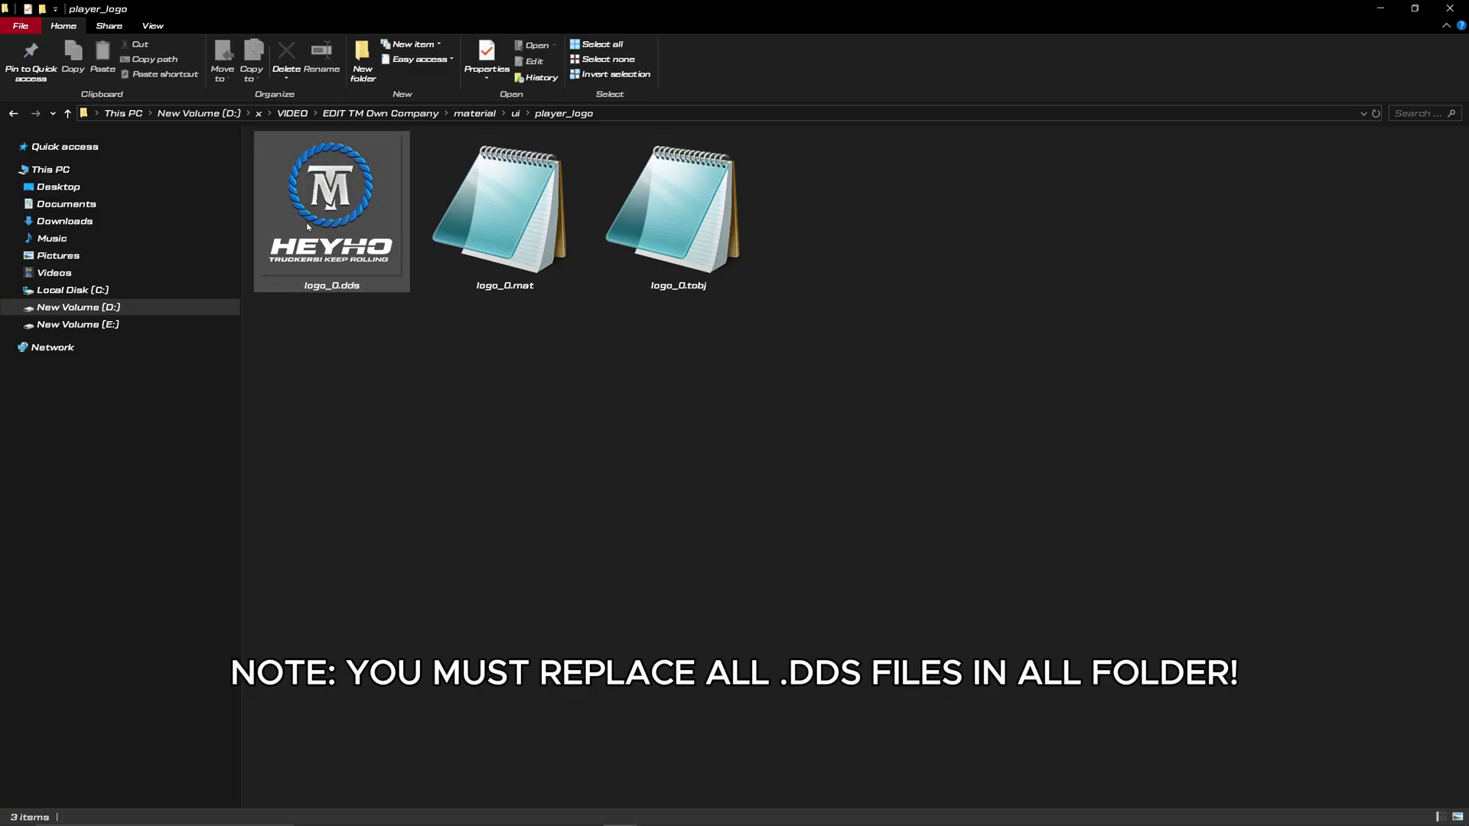
{"action": "key", "text": "alt+Left"}
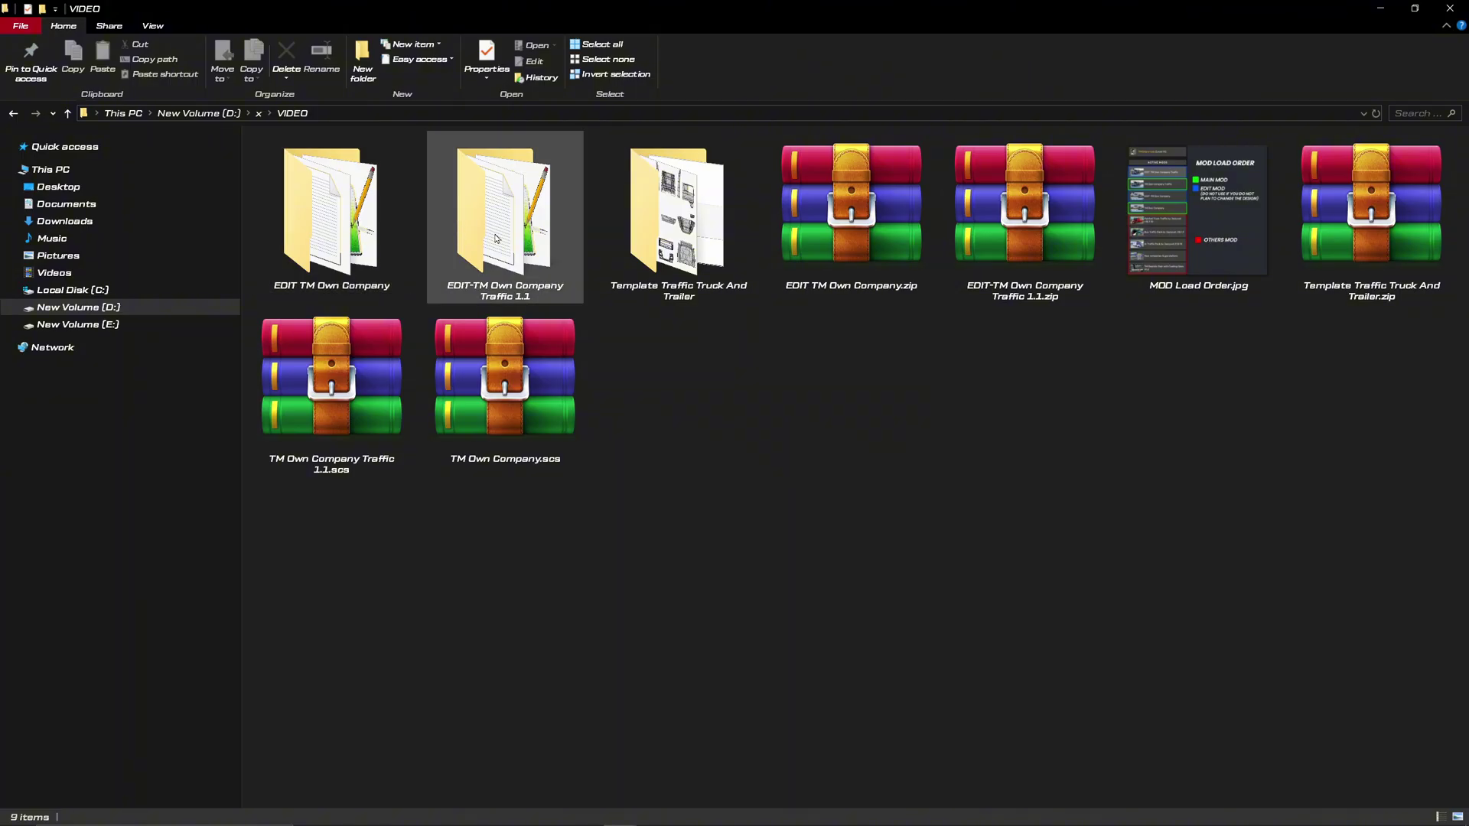
{"action": "double_click", "coordinate": [496, 238]}
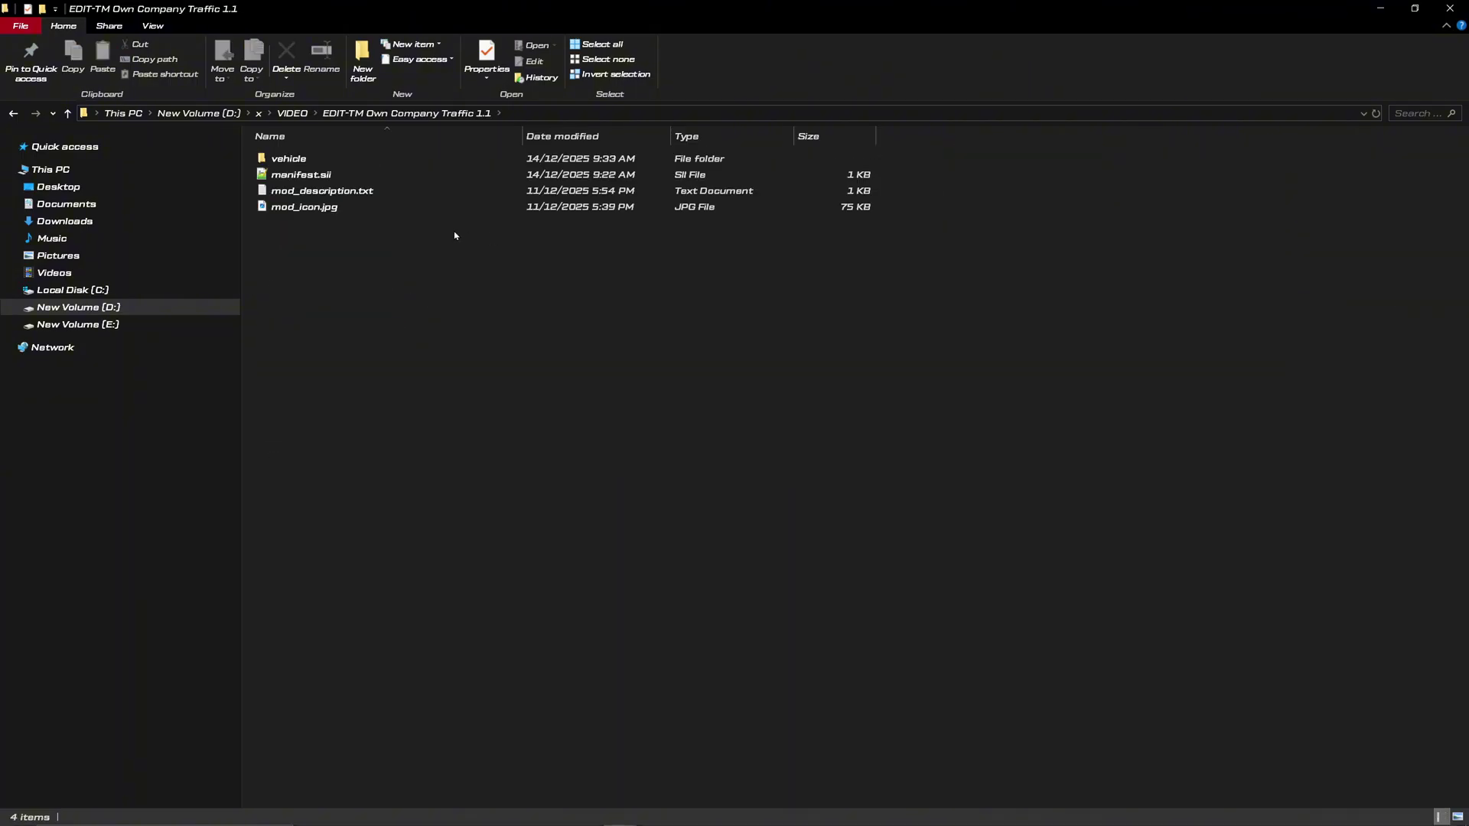
{"action": "double_click", "coordinate": [357, 161]}
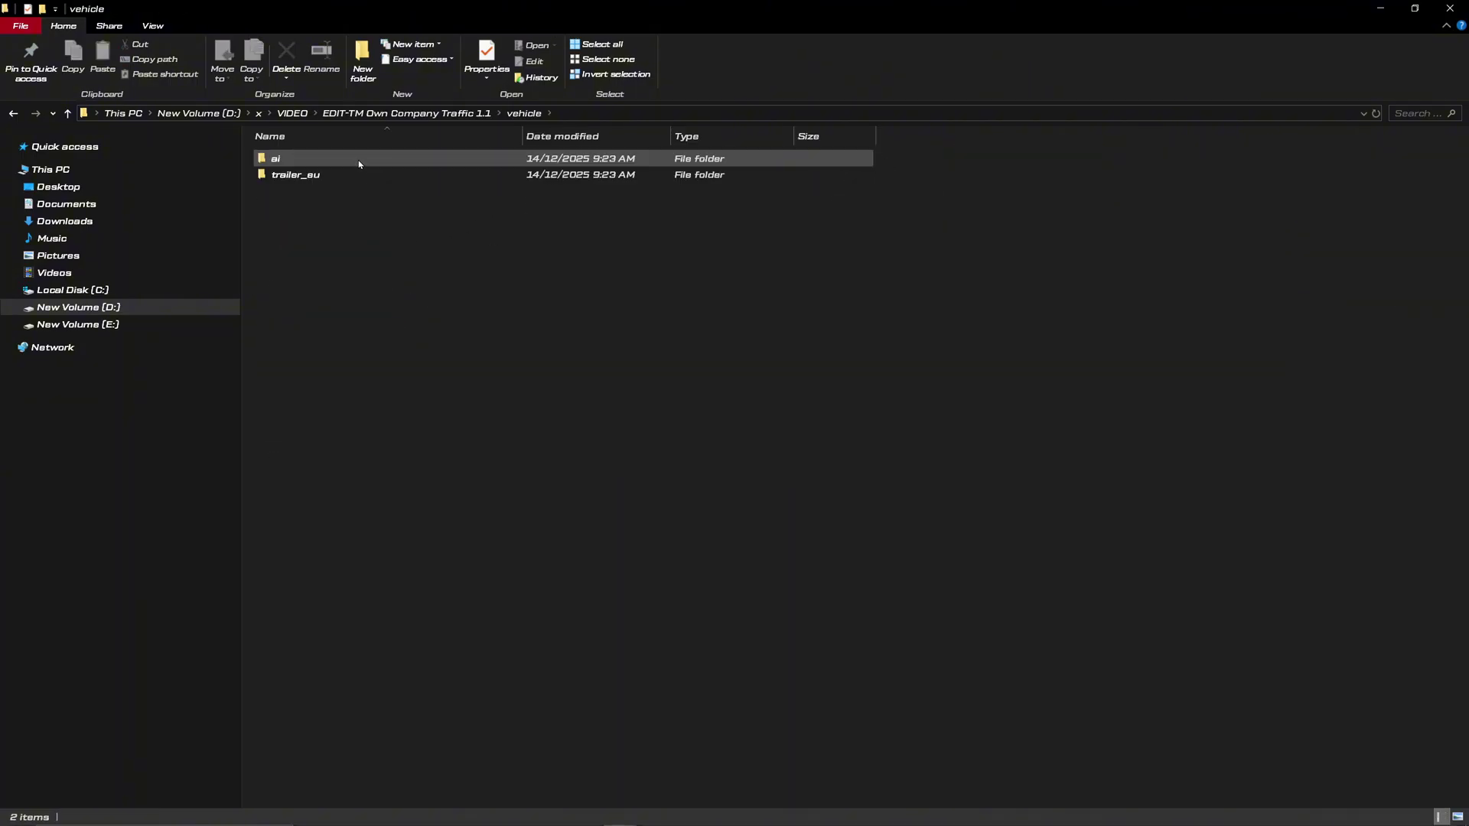
{"action": "double_click", "coordinate": [358, 177]}
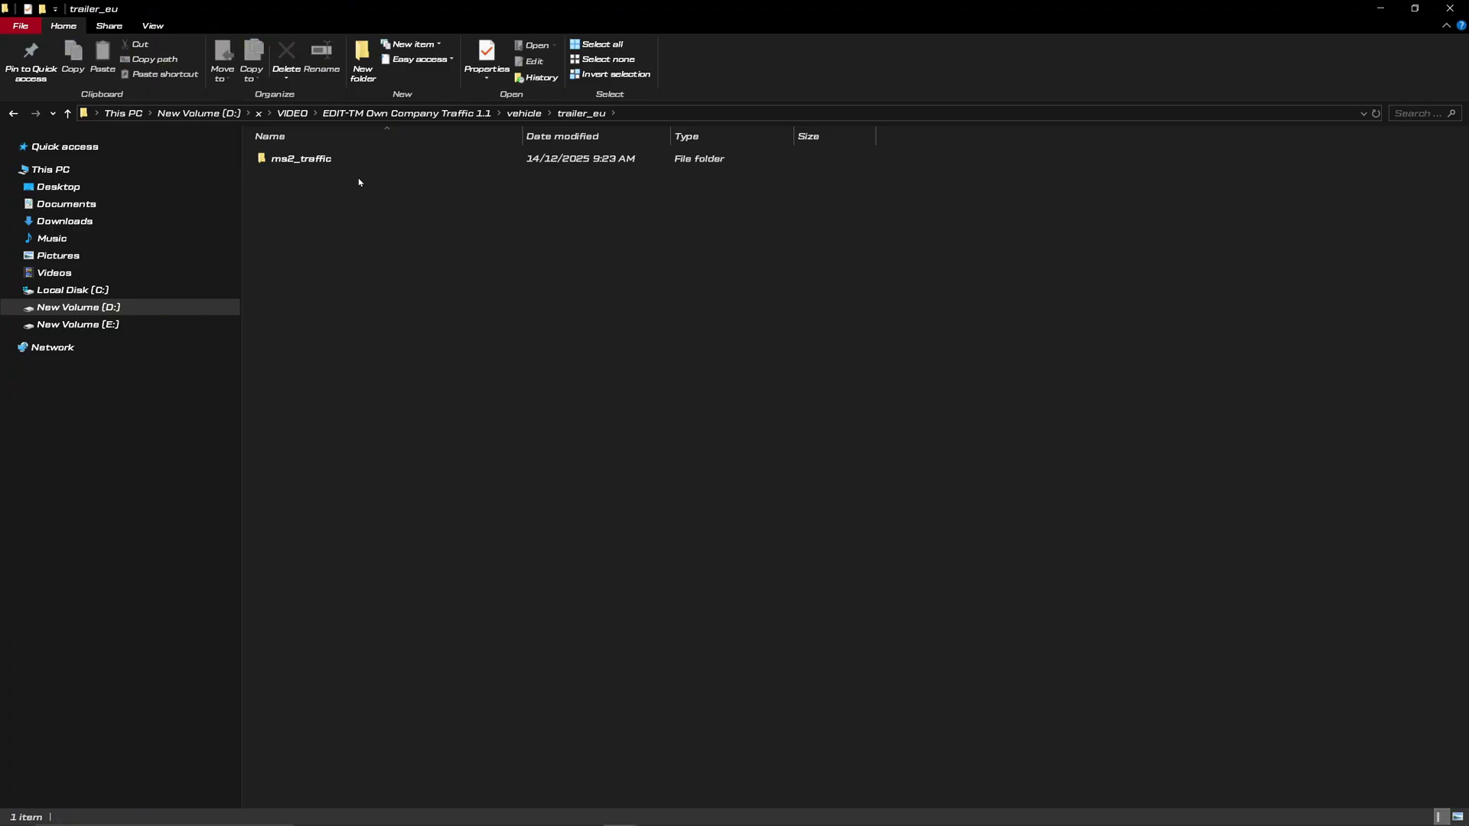
{"action": "double_click", "coordinate": [357, 162]}
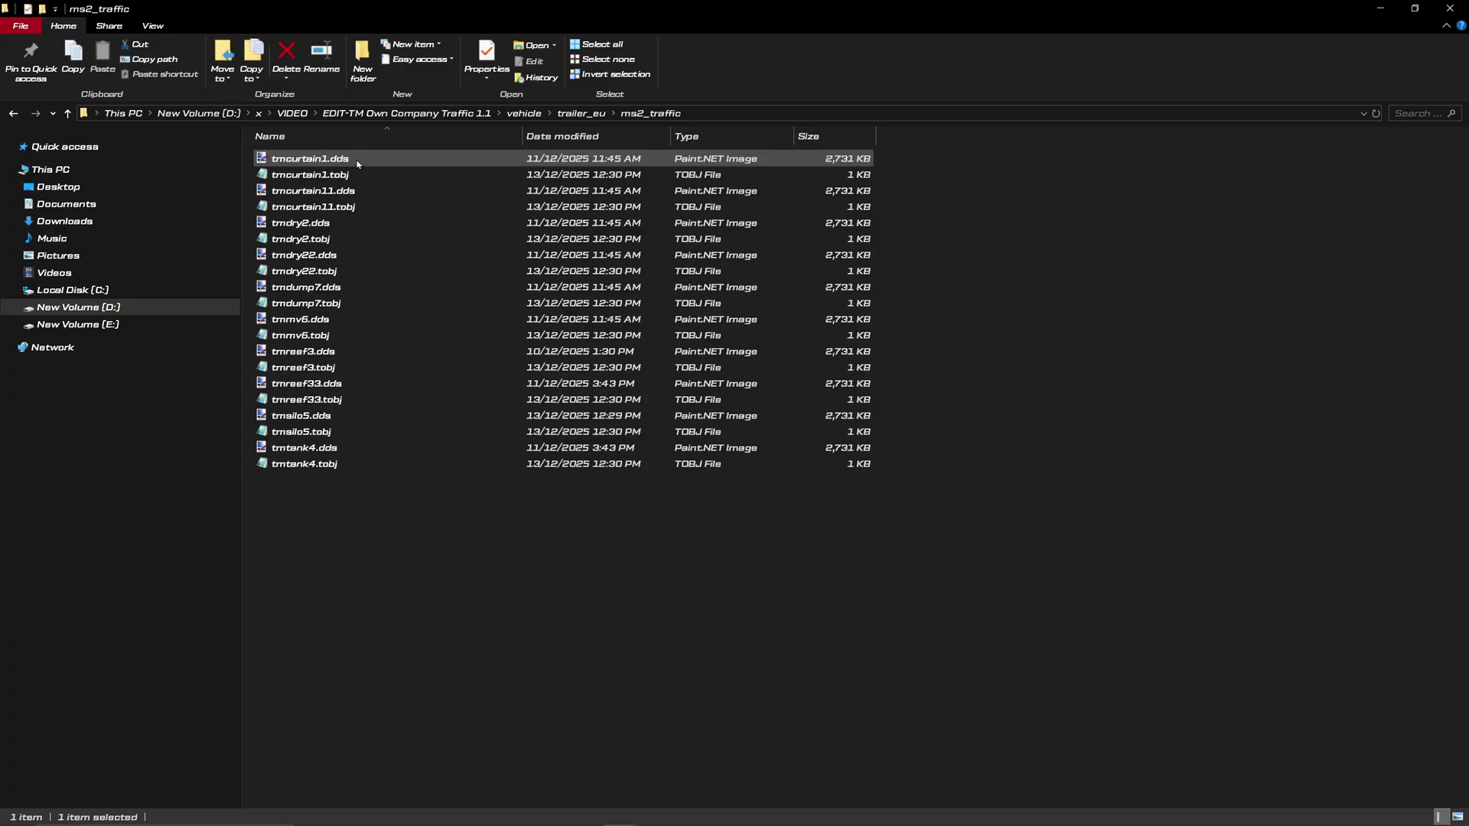
Show the ms2_traffic files as large thumbnails and sort them by type.
{"action": "right_click", "coordinate": [380, 575]}
{"action": "left_click", "coordinate": [390, 324]}
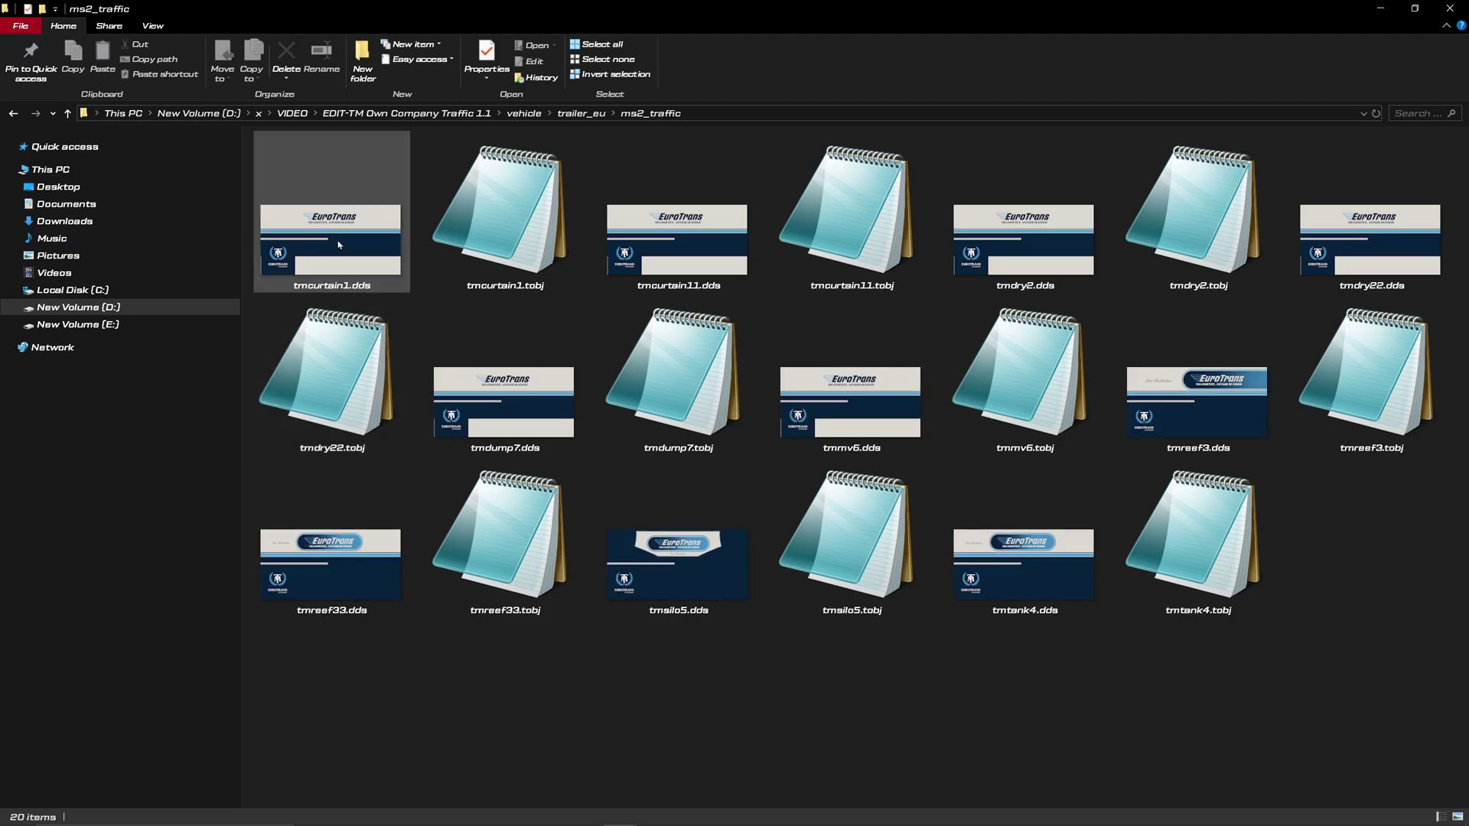
{"action": "right_click", "coordinate": [1255, 682]}
{"action": "mouse_move", "coordinate": [1109, 459]}
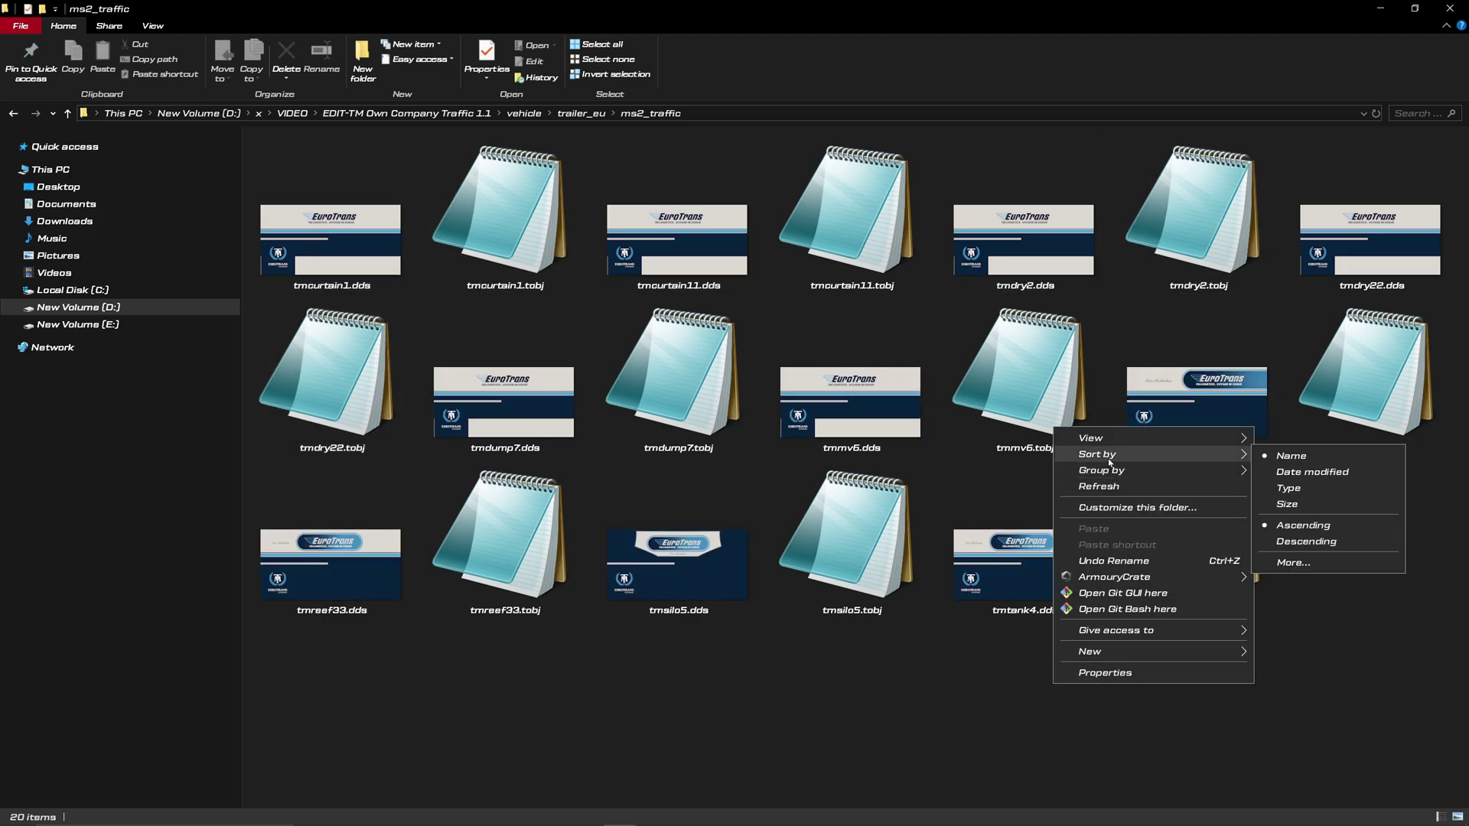
{"action": "left_click", "coordinate": [1289, 489]}
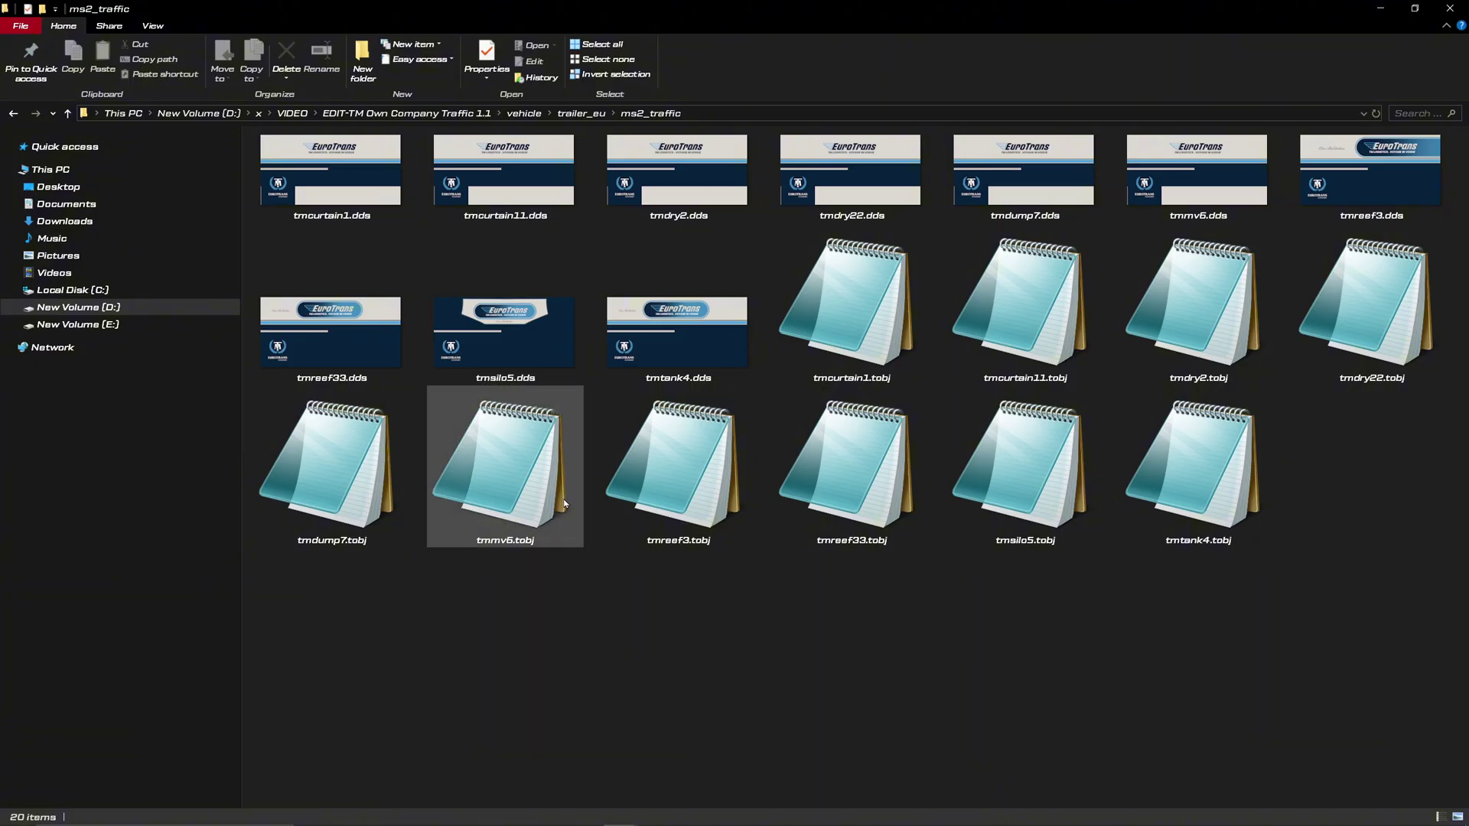
{"action": "right_click", "coordinate": [433, 692]}
{"action": "mouse_move", "coordinate": [363, 449]}
{"action": "key", "text": "Escape"}
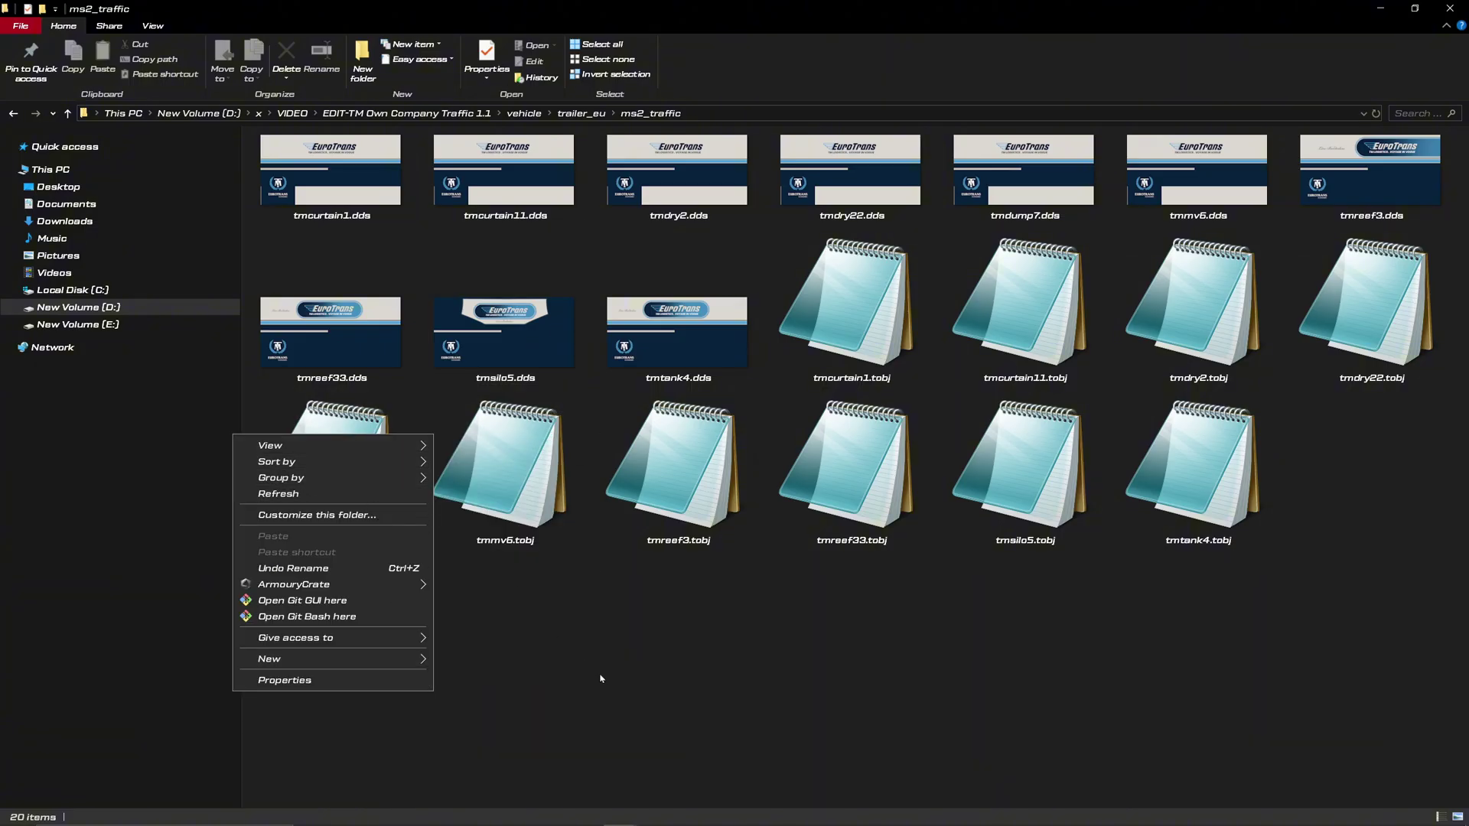
{"action": "key", "text": "Escape"}
Open the tmcurtain1.dds texture in Paint.NET.
{"action": "left_click", "coordinate": [348, 195]}
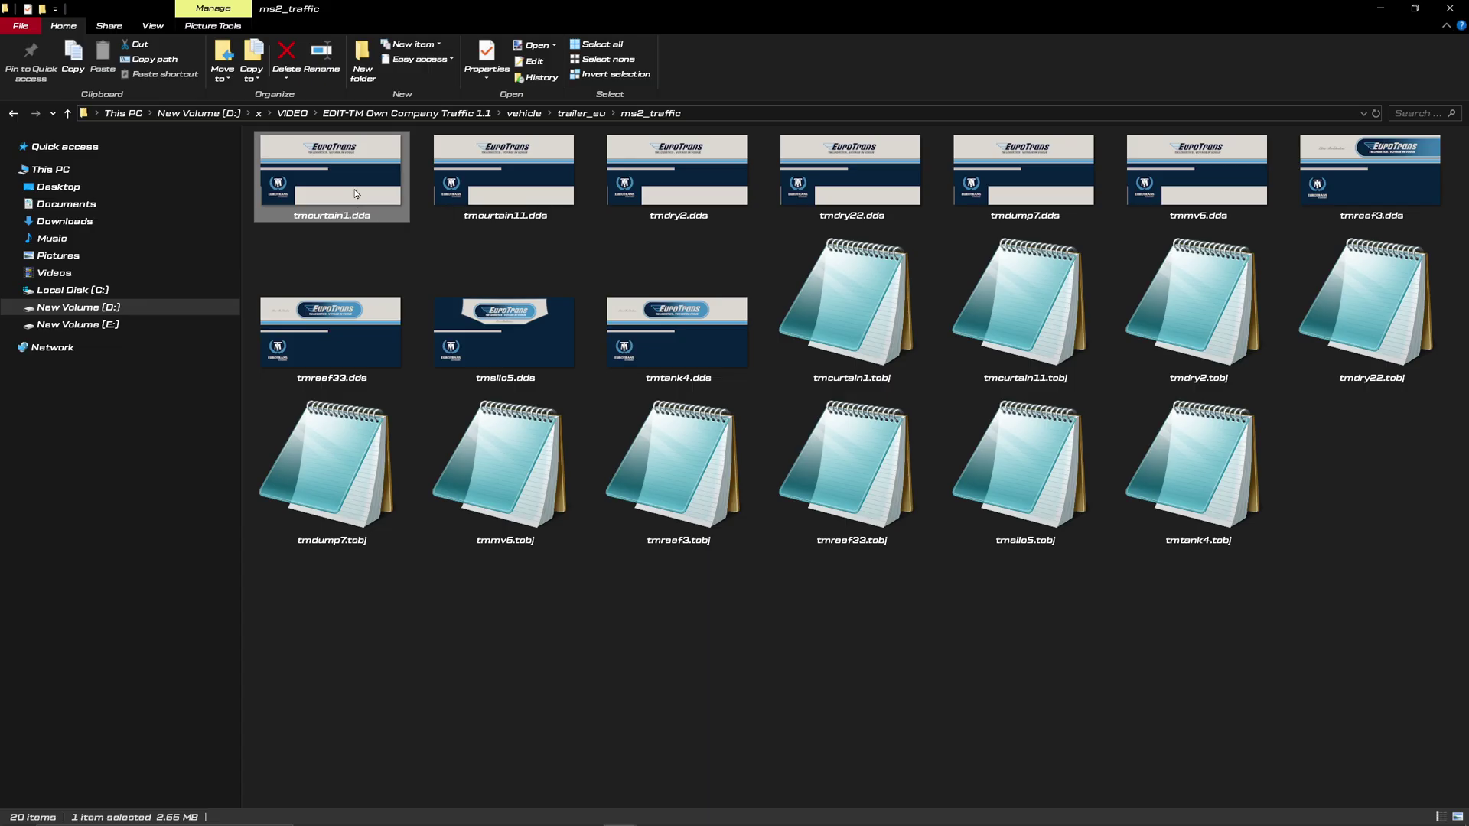
{"action": "right_click", "coordinate": [355, 193]}
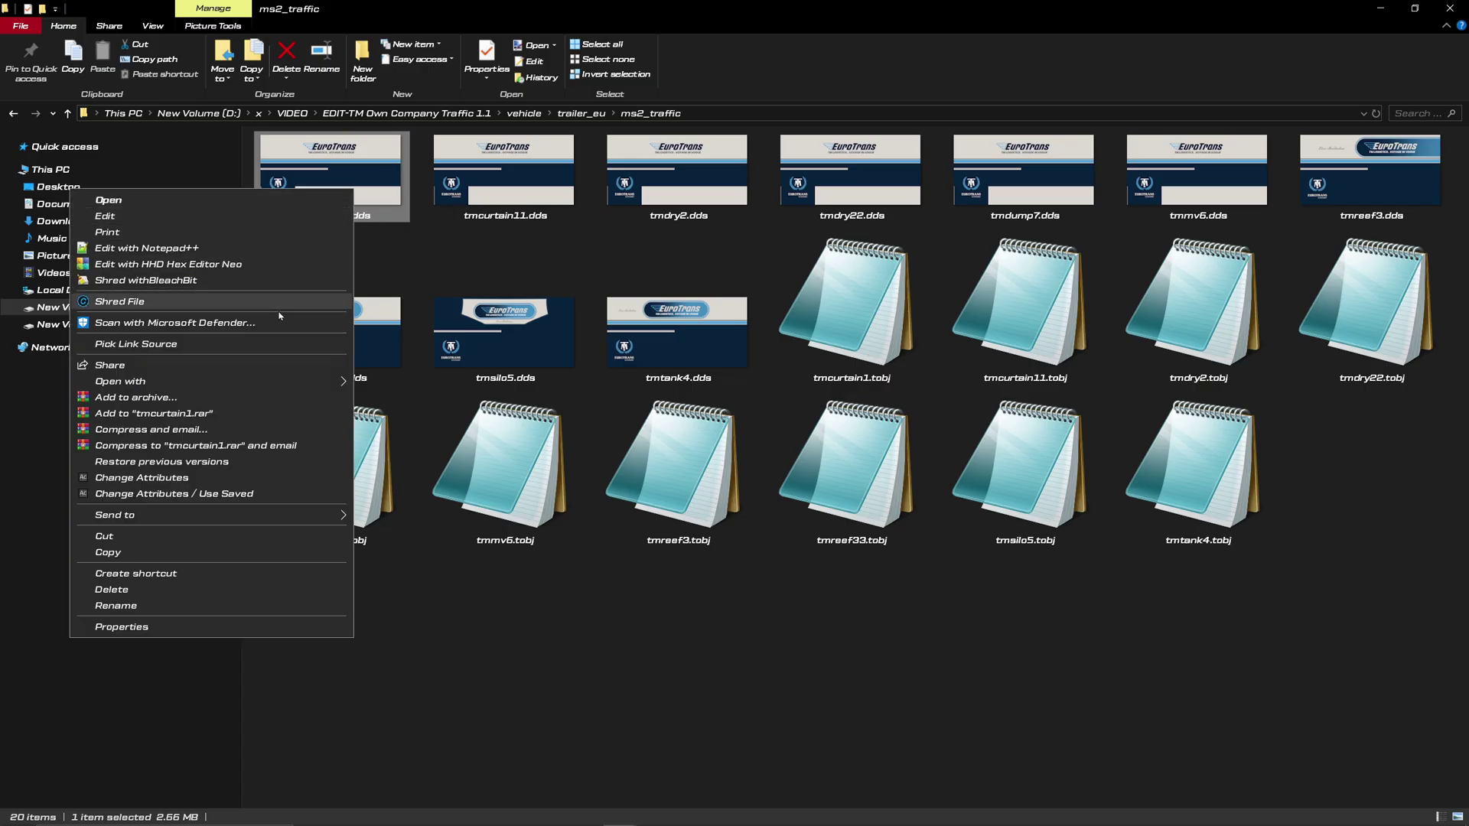
{"action": "mouse_move", "coordinate": [275, 387]}
{"action": "left_click", "coordinate": [408, 384]}
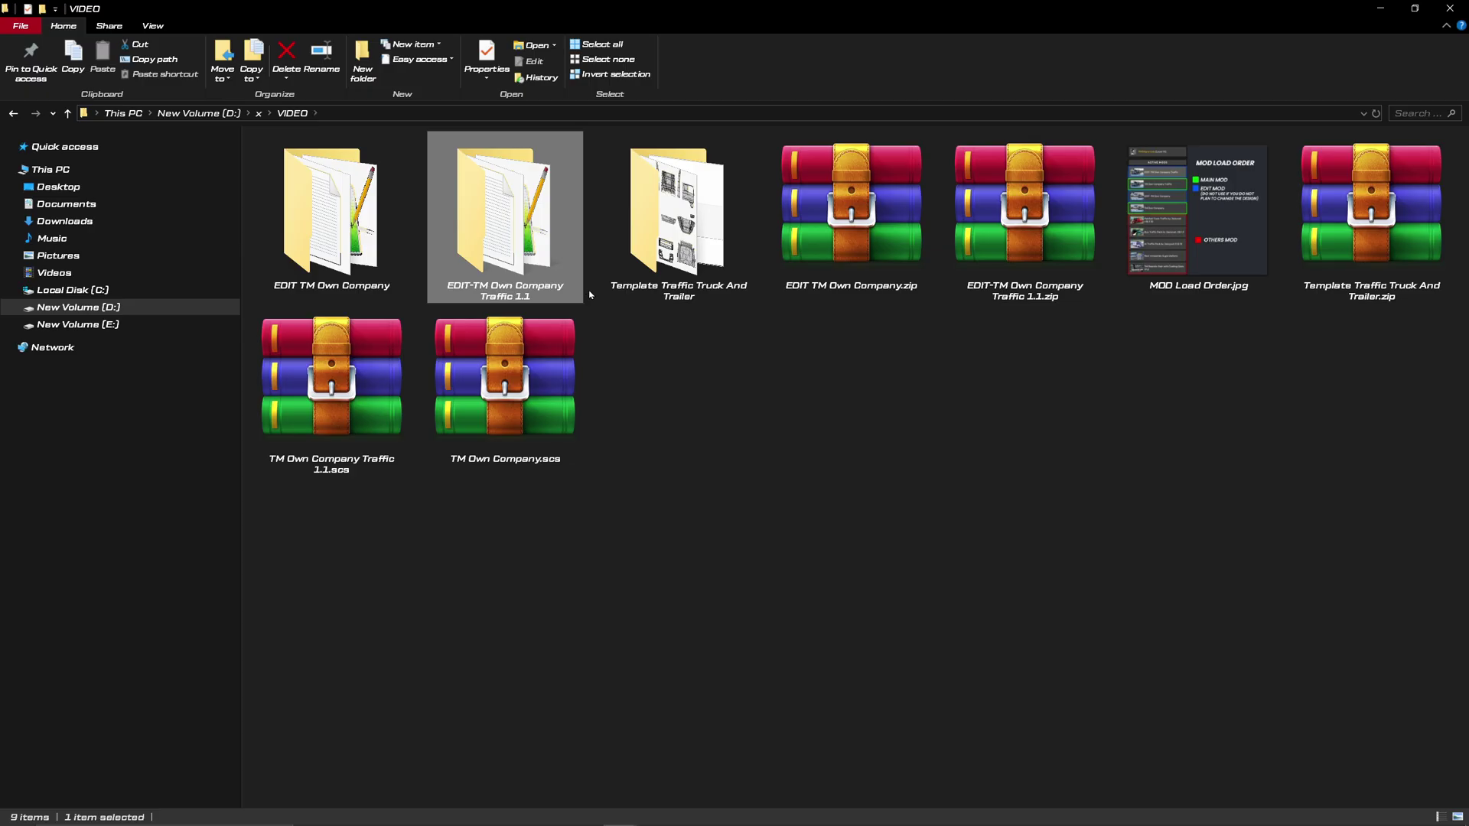
Add scs box.png from the Template Traffic Truck And Trailer folder as a new layer in the tmcurtain1.dds image.
{"action": "double_click", "coordinate": [678, 218]}
{"action": "right_click", "coordinate": [578, 561]}
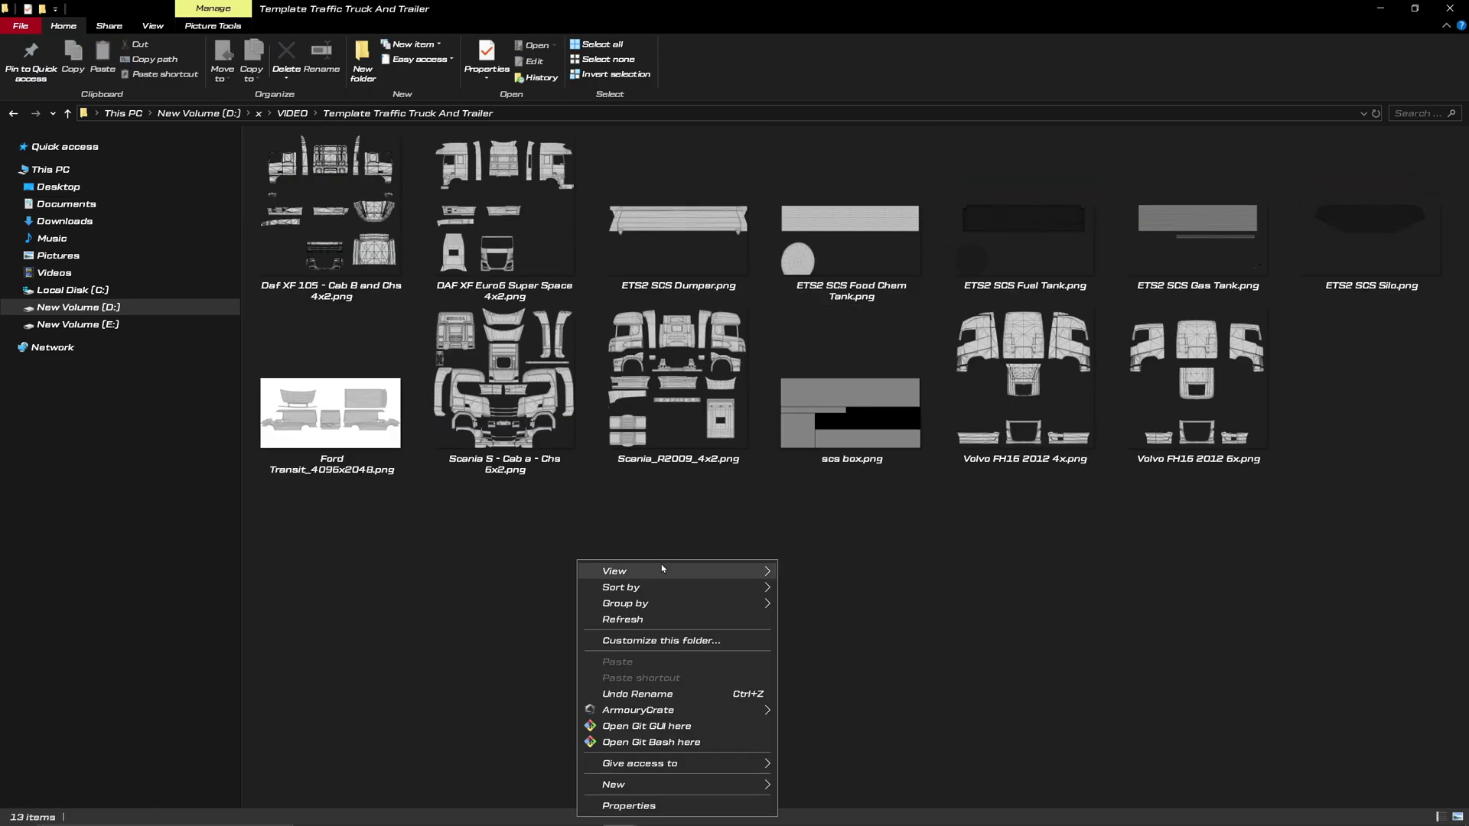
{"action": "left_click", "coordinate": [1082, 597]}
{"action": "left_click", "coordinate": [870, 406]}
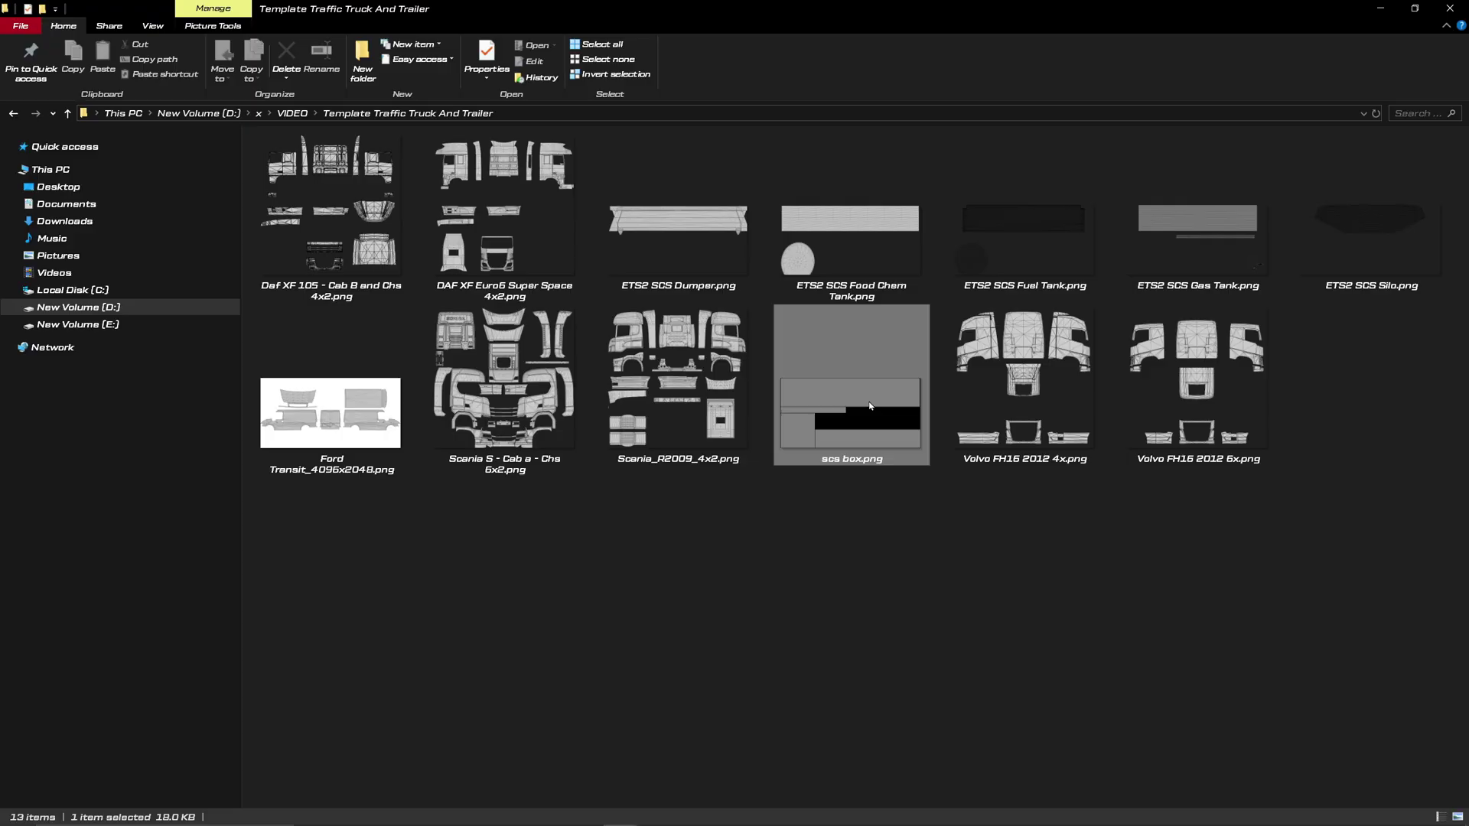
{"action": "mouse_move", "coordinate": [880, 423]}
{"action": "left_mouse_down"}
{"action": "mouse_move", "coordinate": [1283, 758]}
{"action": "mouse_move", "coordinate": [1159, 817]}
{"action": "mouse_move", "coordinate": [668, 516]}
{"action": "left_mouse_up"}
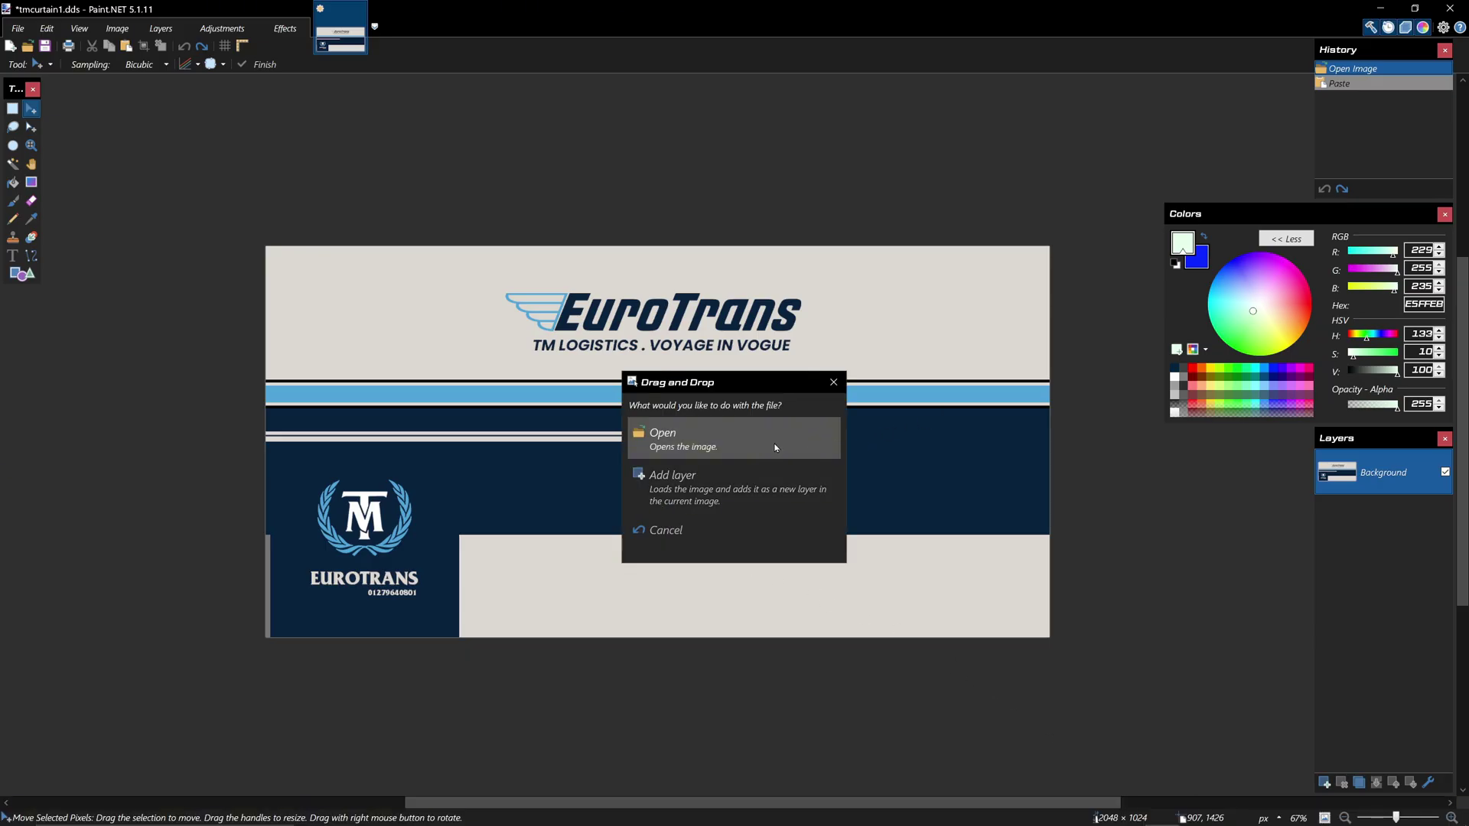
{"action": "left_click", "coordinate": [729, 489]}
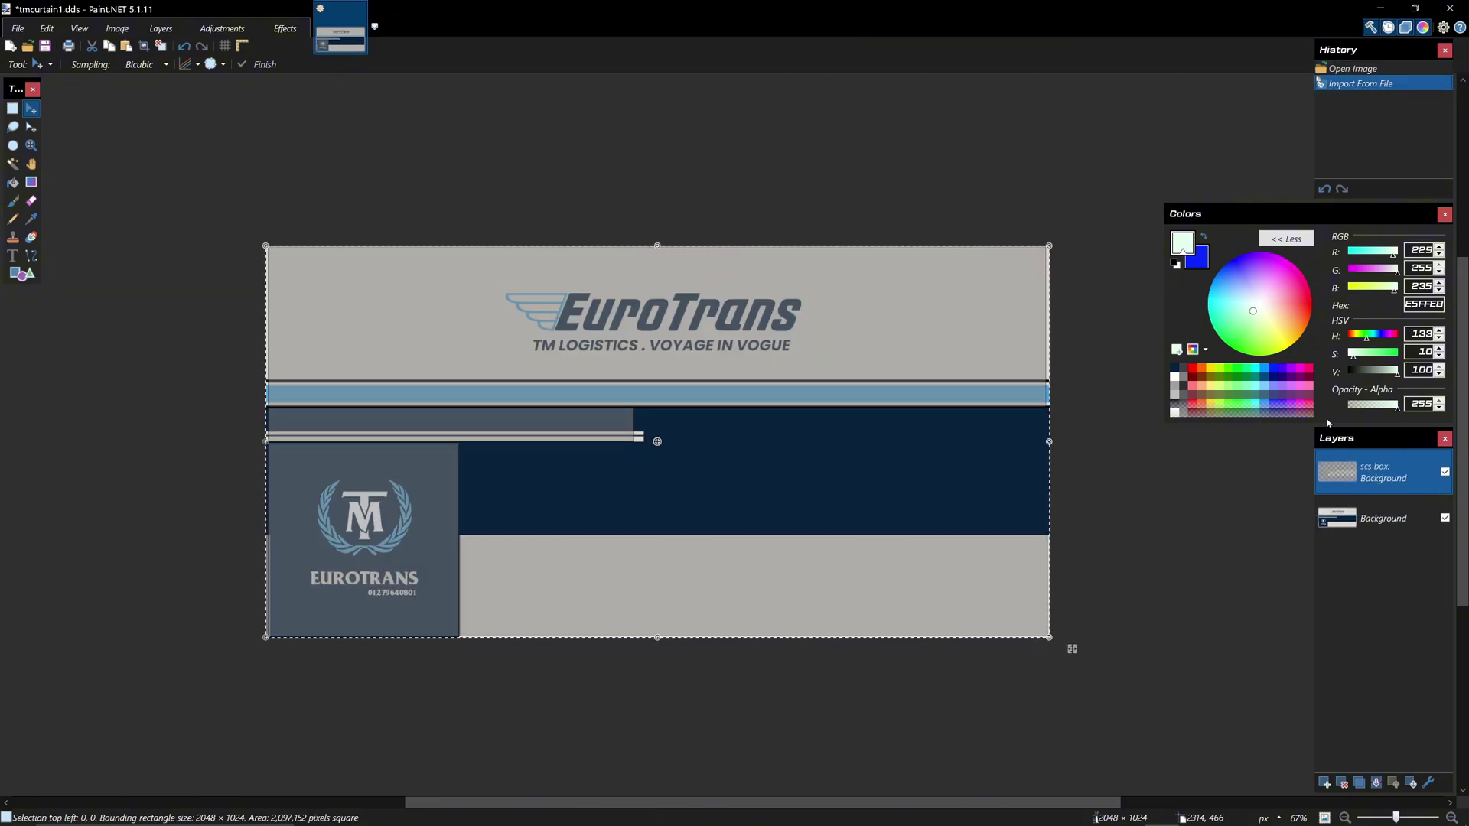
Compare the curtain texture with and without the scs box template layer by switching its visibility off and on repeatedly.
{"action": "left_click", "coordinate": [1445, 472]}
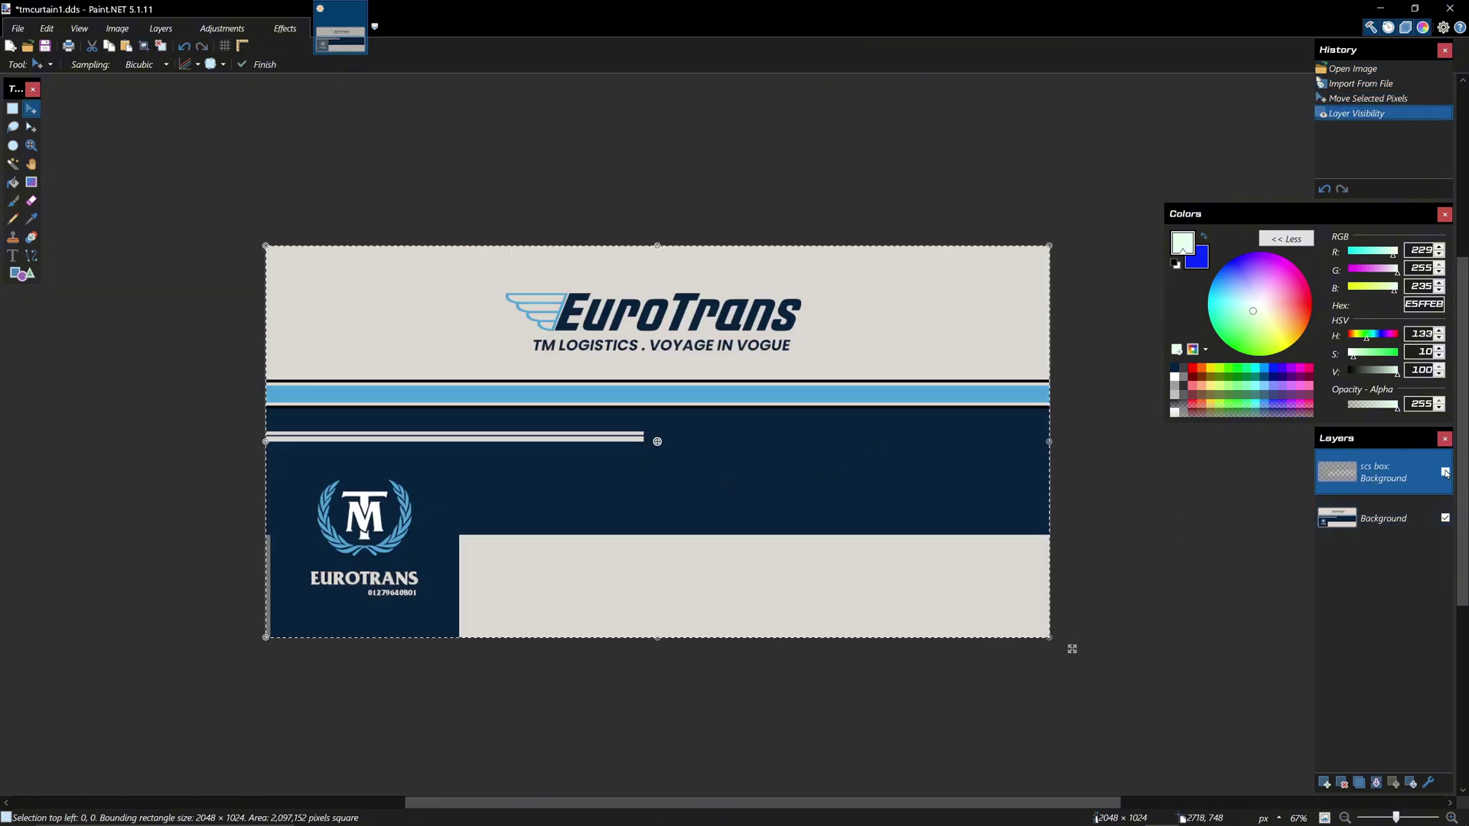
{"action": "left_click", "coordinate": [1445, 472]}
{"action": "left_click", "coordinate": [1445, 472]}
{"action": "left_click", "coordinate": [1445, 472]}
{"action": "left_click", "coordinate": [1445, 472]}
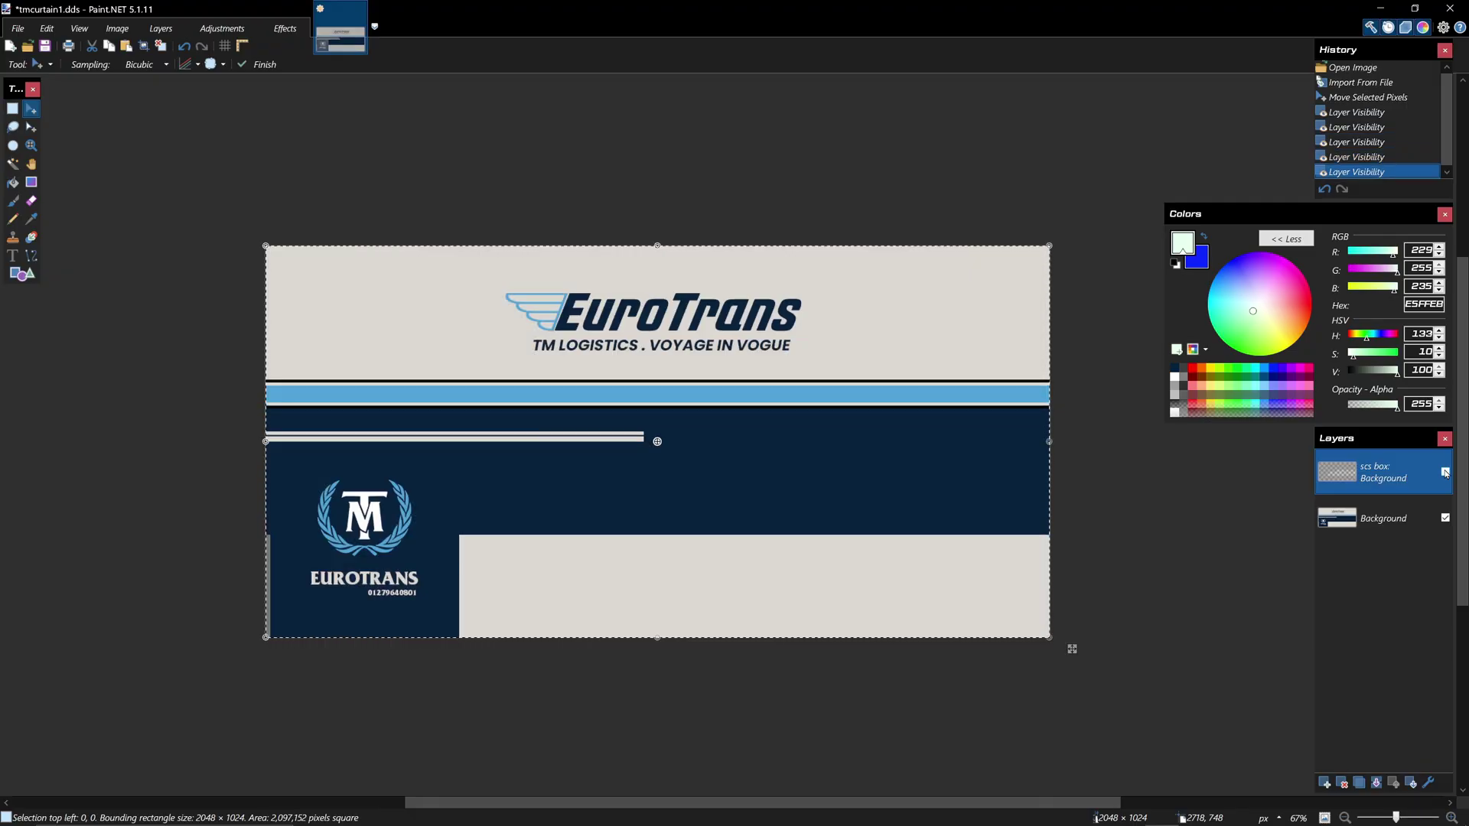
{"action": "left_click", "coordinate": [1445, 472]}
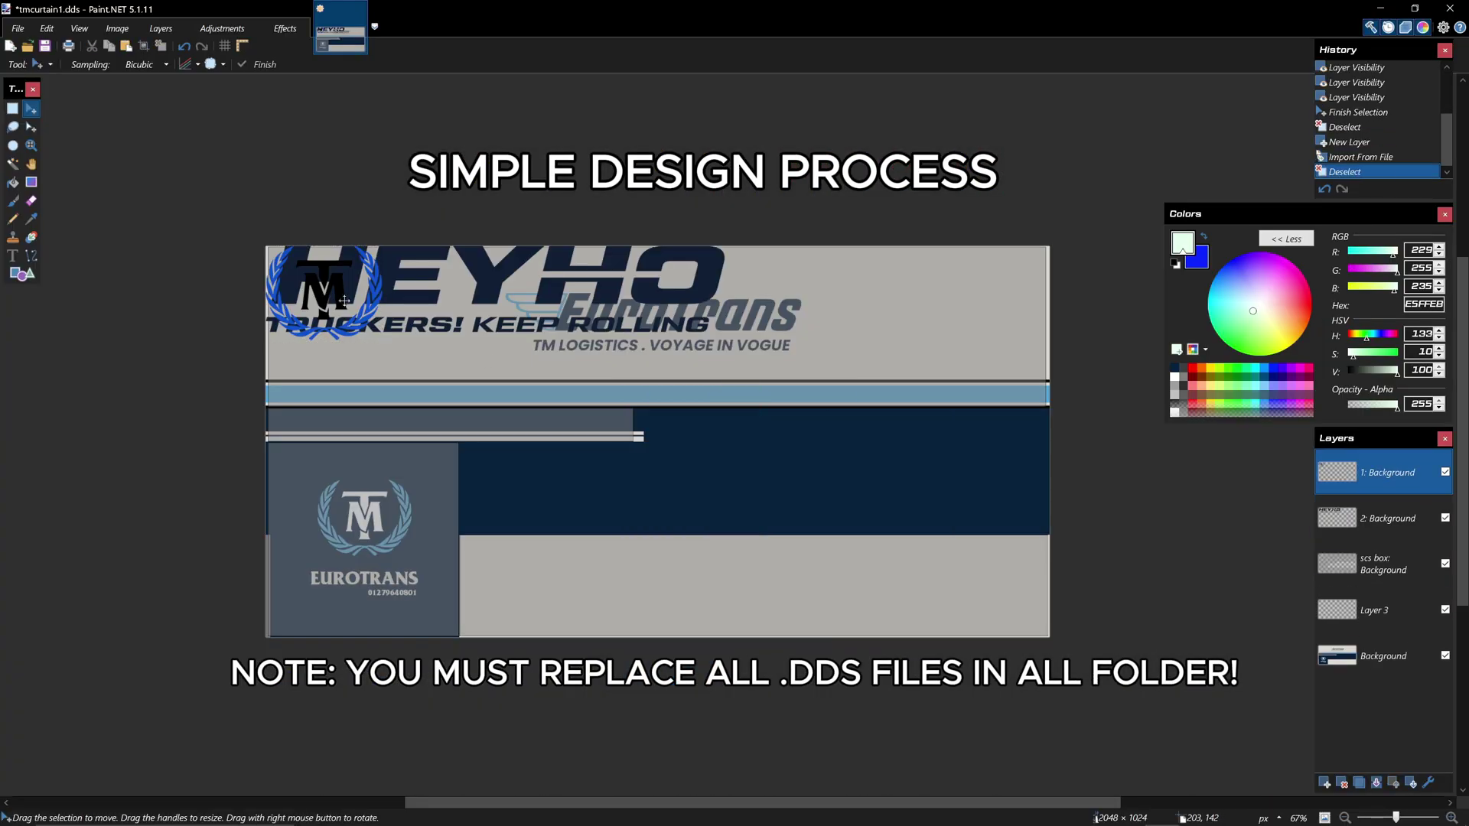
Delete the two imported HEYHO logo layers and hide the scs box template layer.
{"action": "left_click", "coordinate": [1342, 783]}
{"action": "left_click", "coordinate": [1342, 782]}
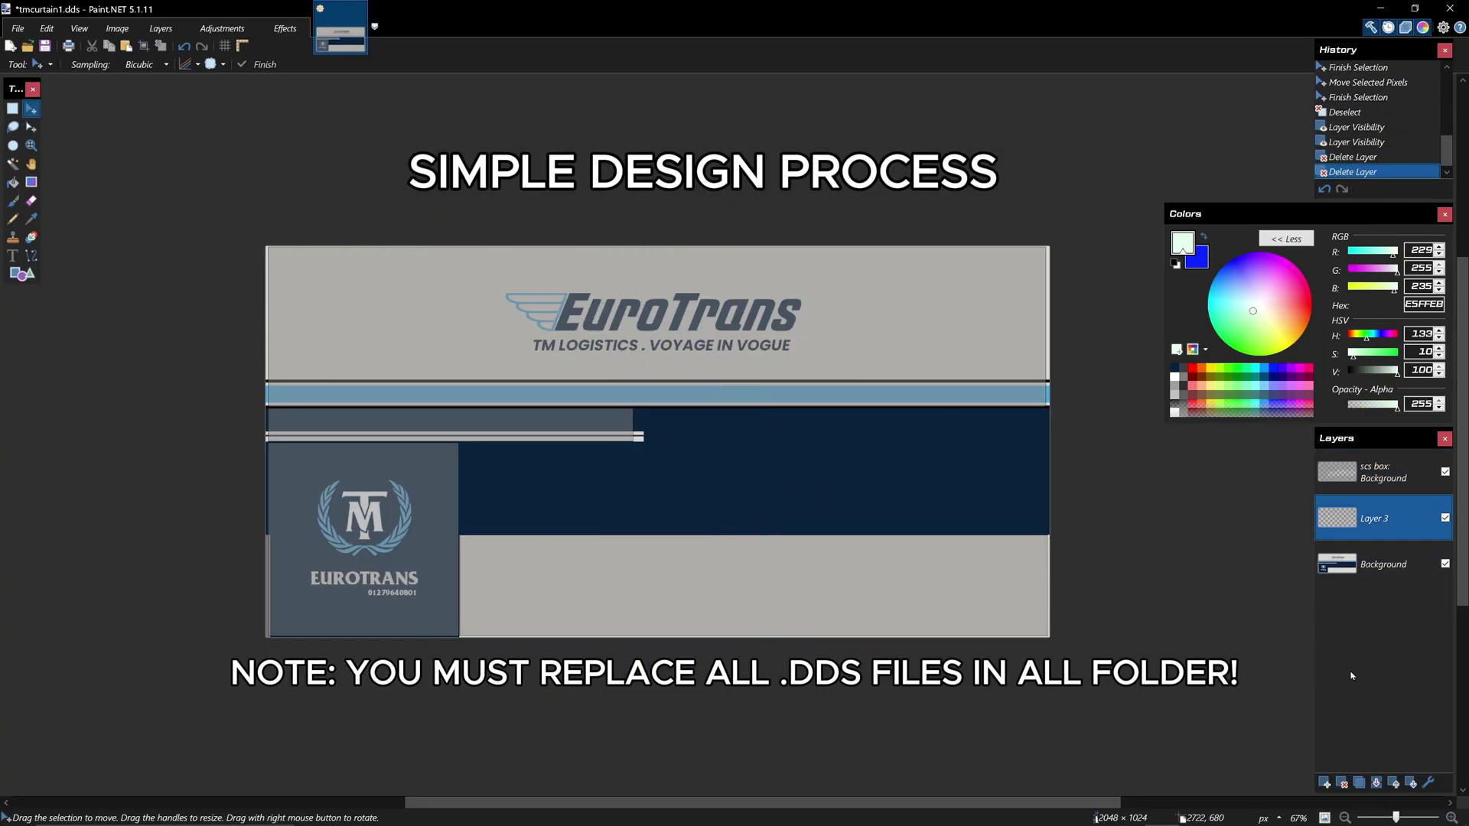
{"action": "left_click", "coordinate": [1445, 472]}
Sample the light beige background colour and paint over the EuroTrans lettering and its tagline in the upper band.
{"action": "left_click", "coordinate": [13, 201]}
{"action": "left_click", "coordinate": [629, 64]}
{"action": "left_click", "coordinate": [452, 311], "text": "ctrl"}
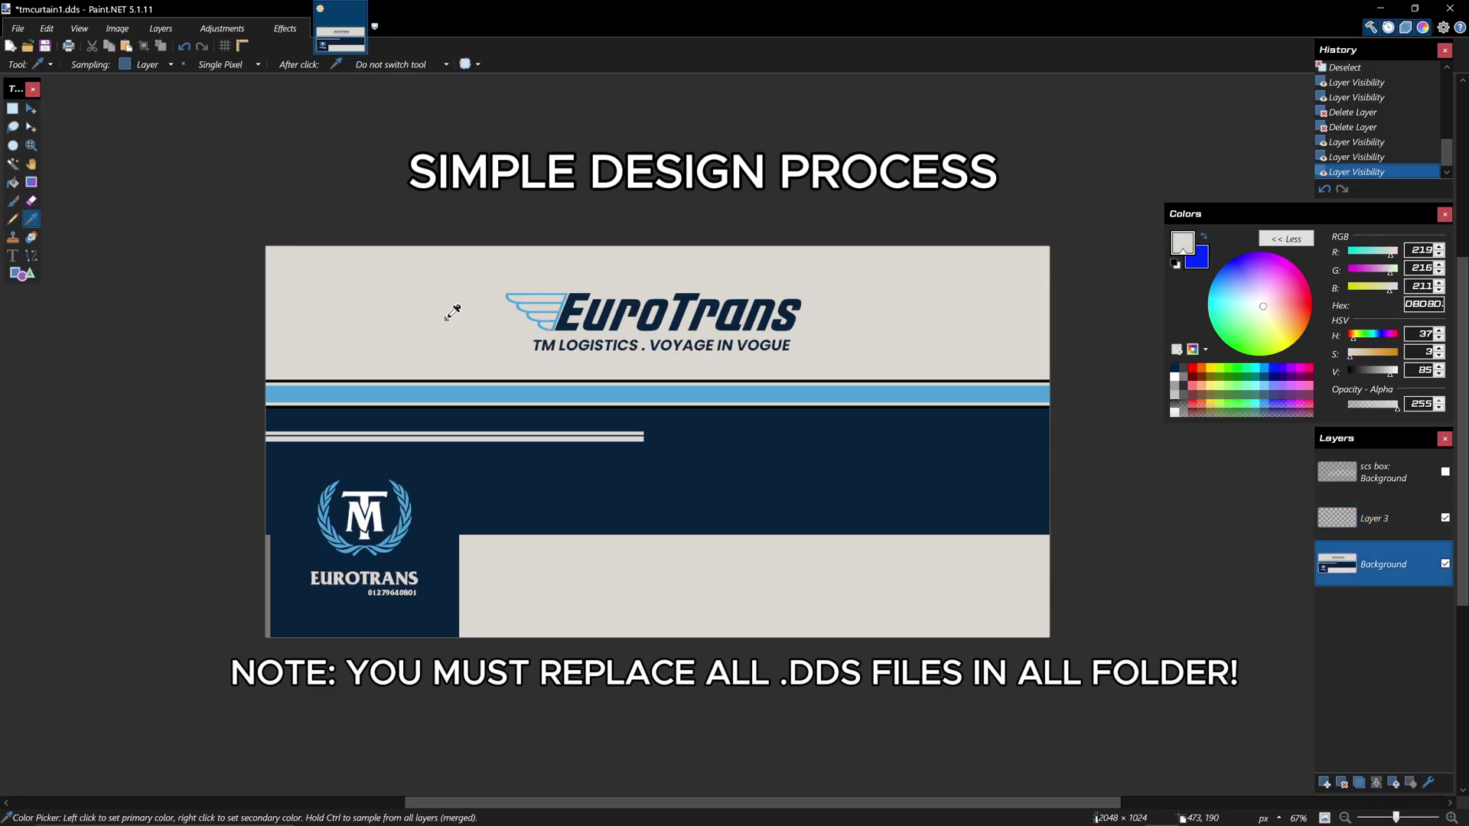
{"action": "left_click_drag", "start_coordinate": [528, 344], "coordinate": [792, 344]}
{"action": "left_click", "coordinate": [405, 63]}
{"action": "left_click_drag", "start_coordinate": [505, 312], "coordinate": [804, 312]}
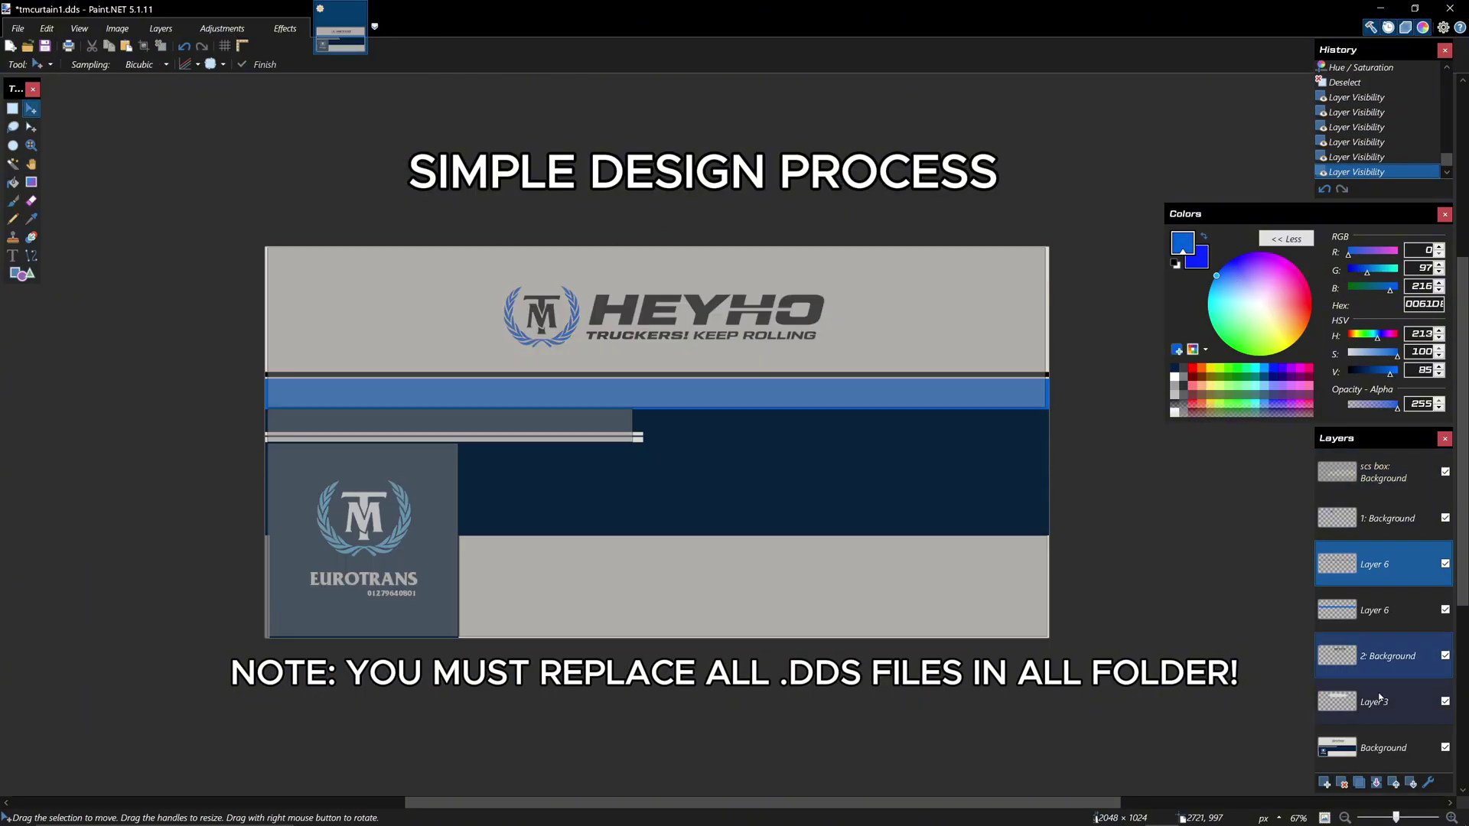
Draw a solid white rectangle over the panel beside the lower HEYHO emblem, using the scs box template as guide, and hide the template.
{"action": "left_click", "coordinate": [1379, 698]}
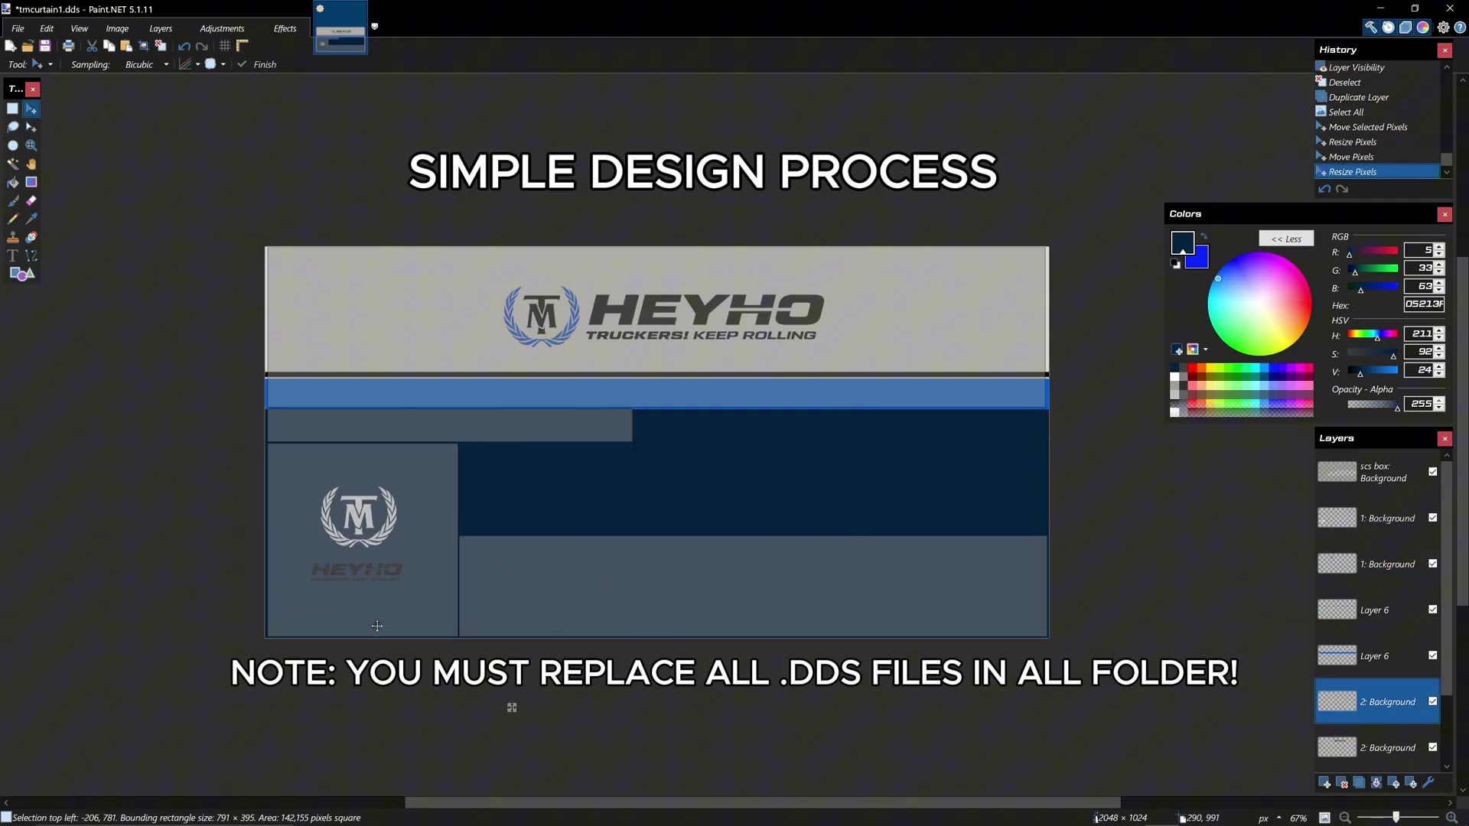
{"action": "left_click", "coordinate": [1433, 472]}
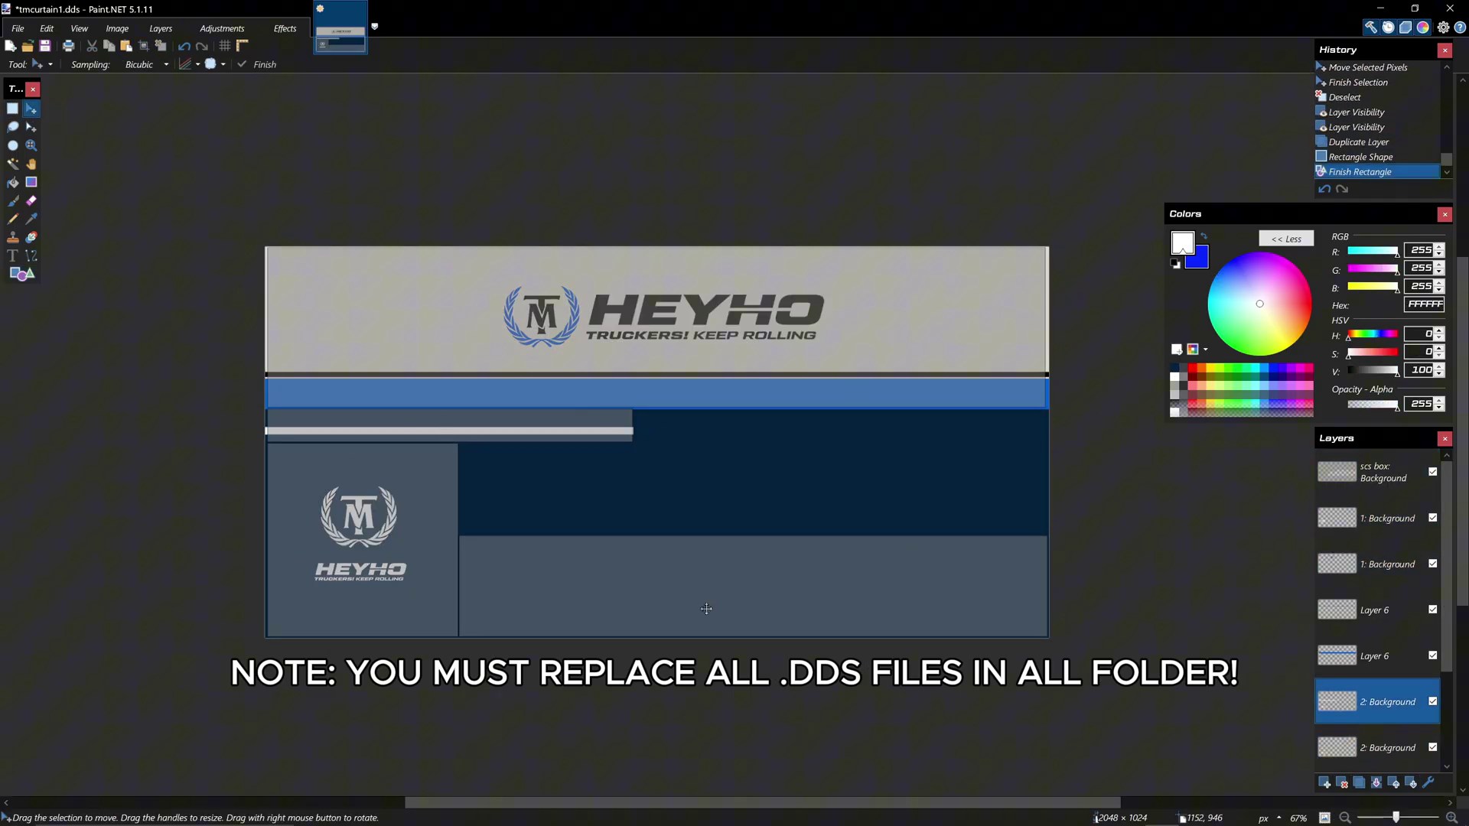
{"action": "left_click_drag", "start_coordinate": [1175, 677], "coordinate": [719, 556]}
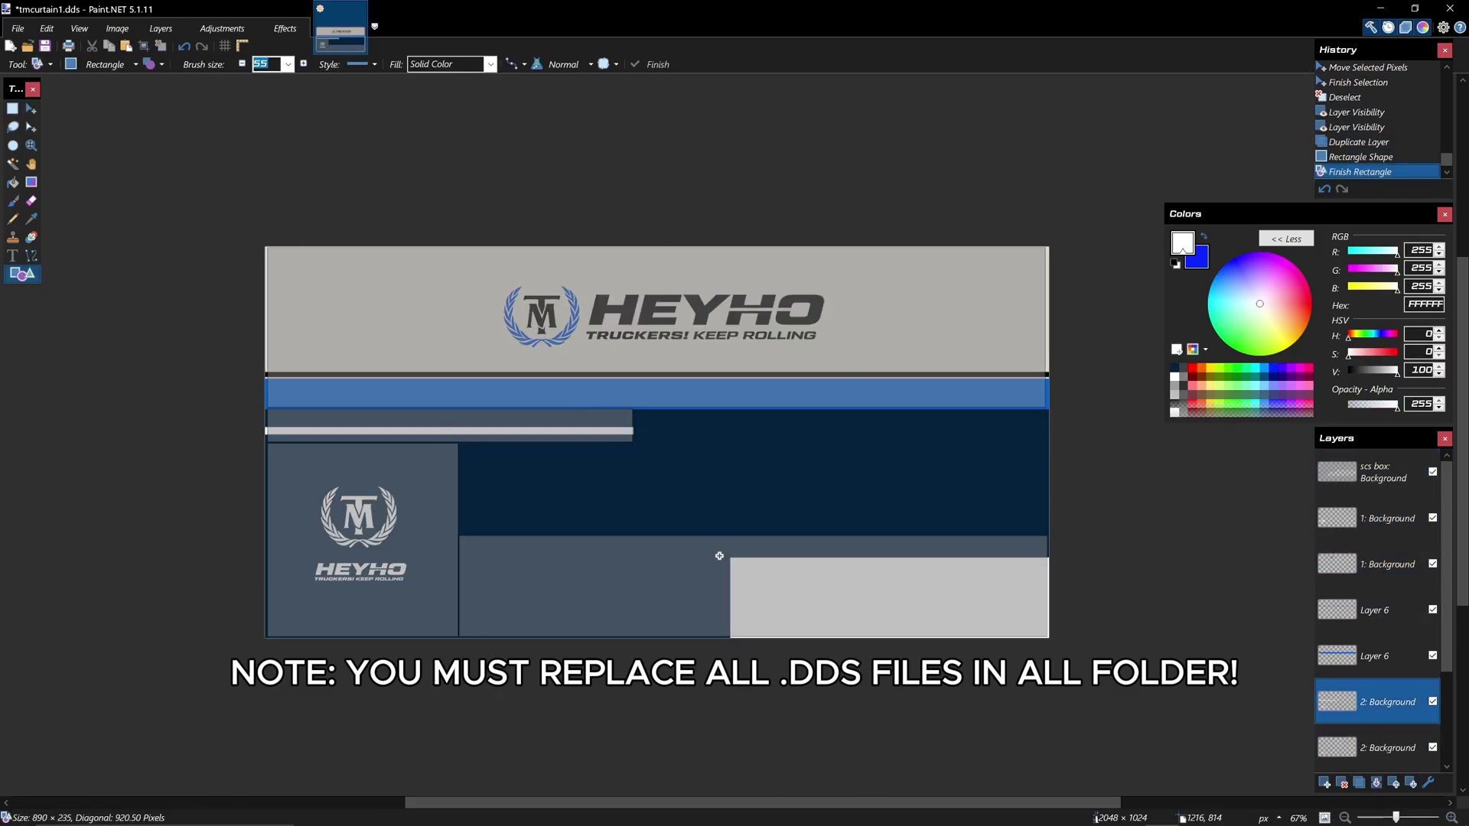
{"action": "left_click", "coordinate": [1436, 474]}
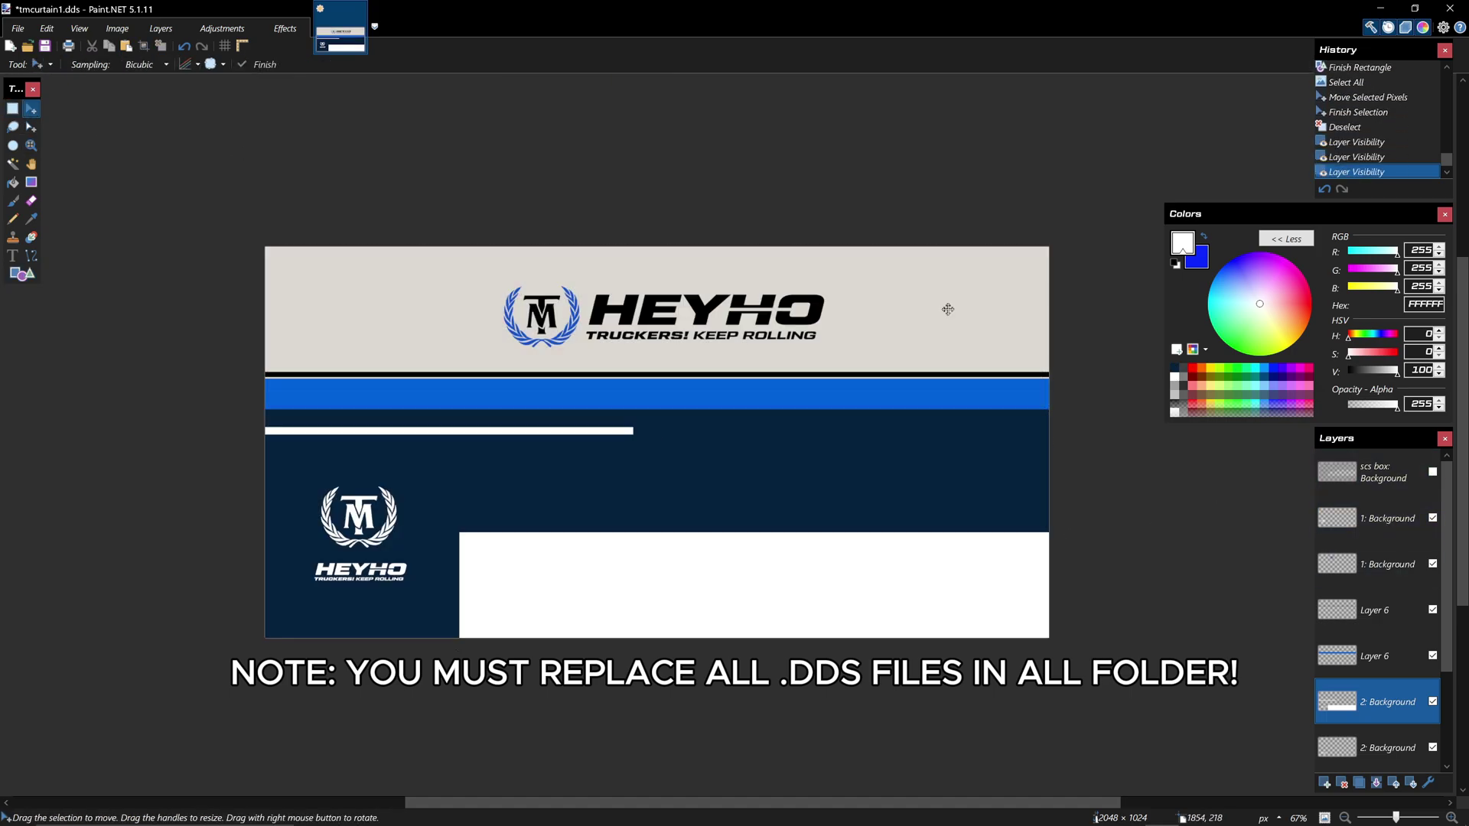
Save the image as DirectDraw Surface (DDS) over the existing tmcurtain1.dds in the ms2_traffic folder.
{"action": "left_click", "coordinate": [18, 28]}
{"action": "left_click", "coordinate": [99, 156]}
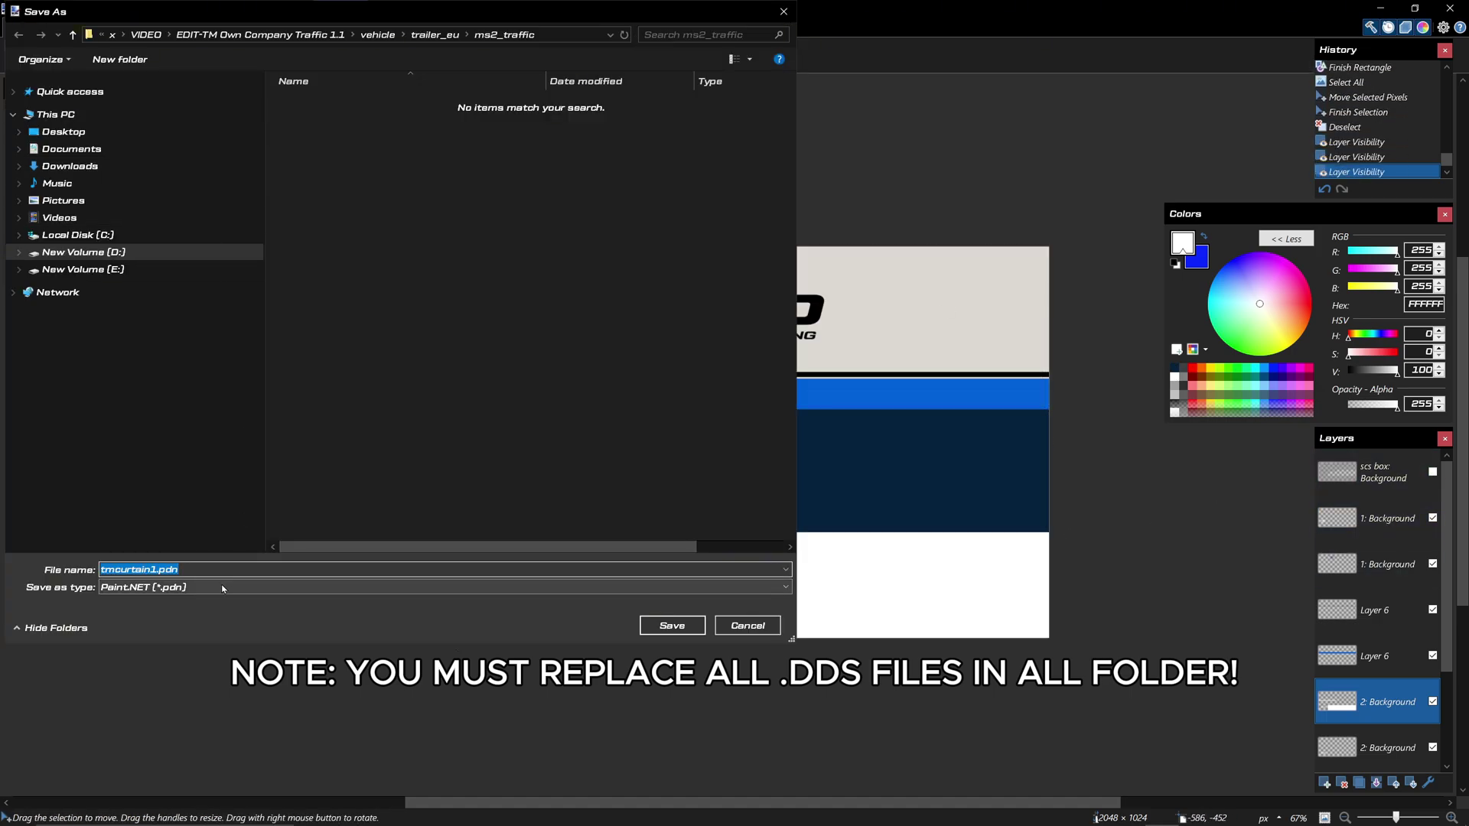
{"action": "left_click", "coordinate": [224, 588]}
{"action": "left_click", "coordinate": [222, 670]}
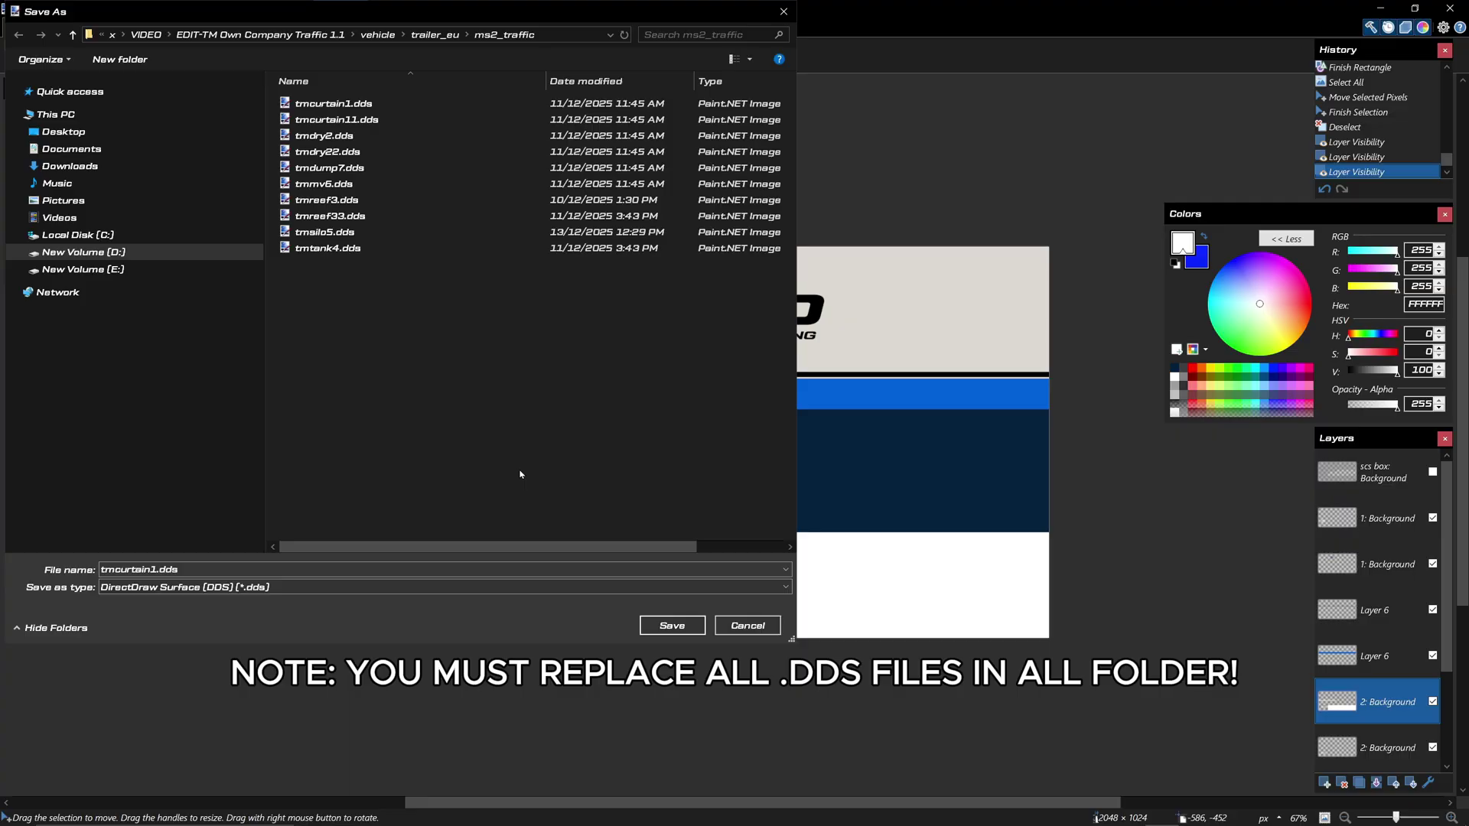
{"action": "right_click", "coordinate": [426, 362]}
{"action": "mouse_move", "coordinate": [278, 367]}
{"action": "left_click", "coordinate": [475, 383]}
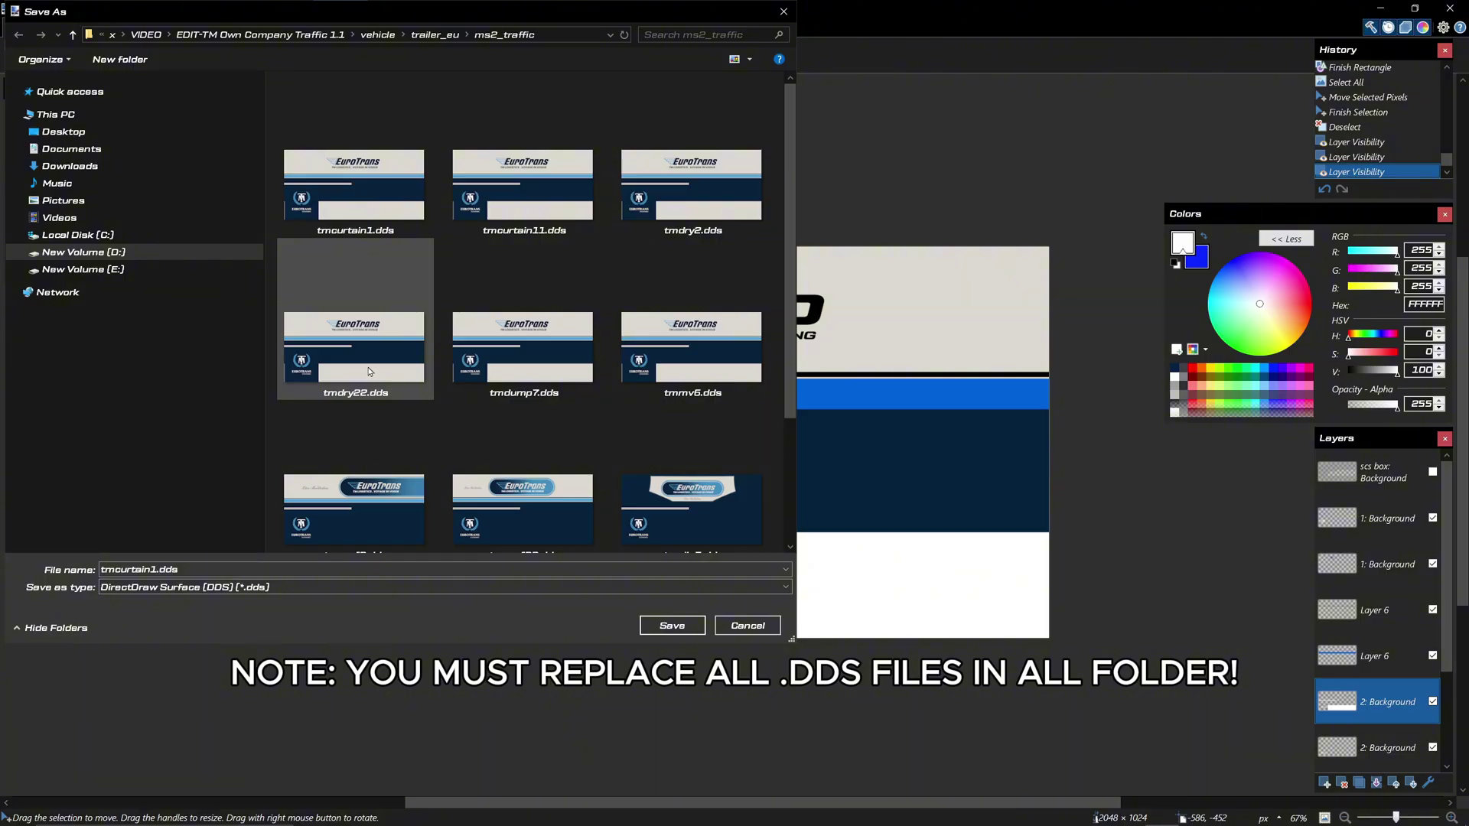
{"action": "double_click", "coordinate": [374, 192]}
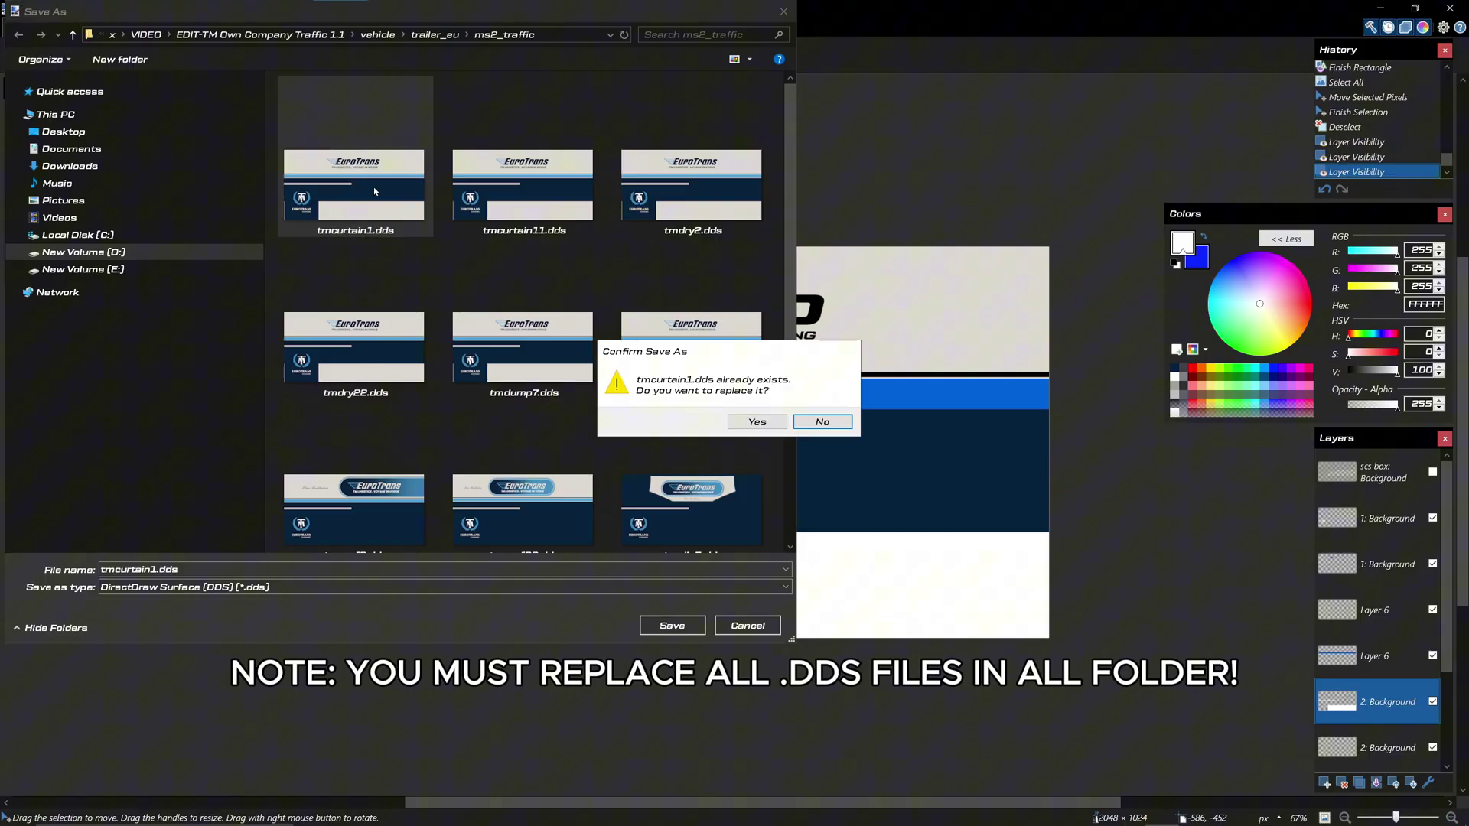
{"action": "left_click", "coordinate": [758, 423]}
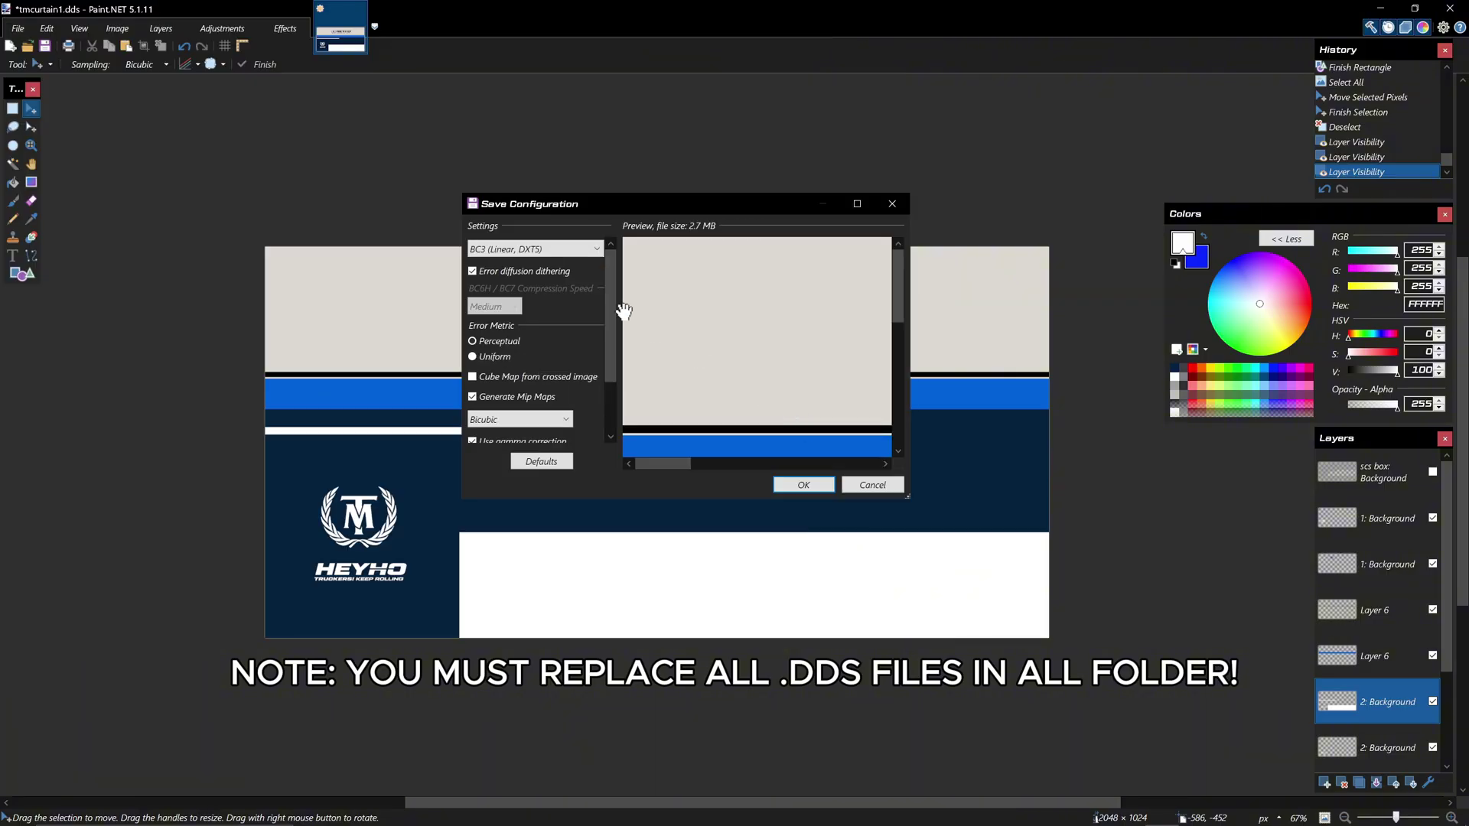
Choose BC3 (Linear, DXT5) compression for tmcurtain1.dds and complete the save with the image flattened.
{"action": "left_click", "coordinate": [596, 250]}
{"action": "left_click", "coordinate": [560, 322]}
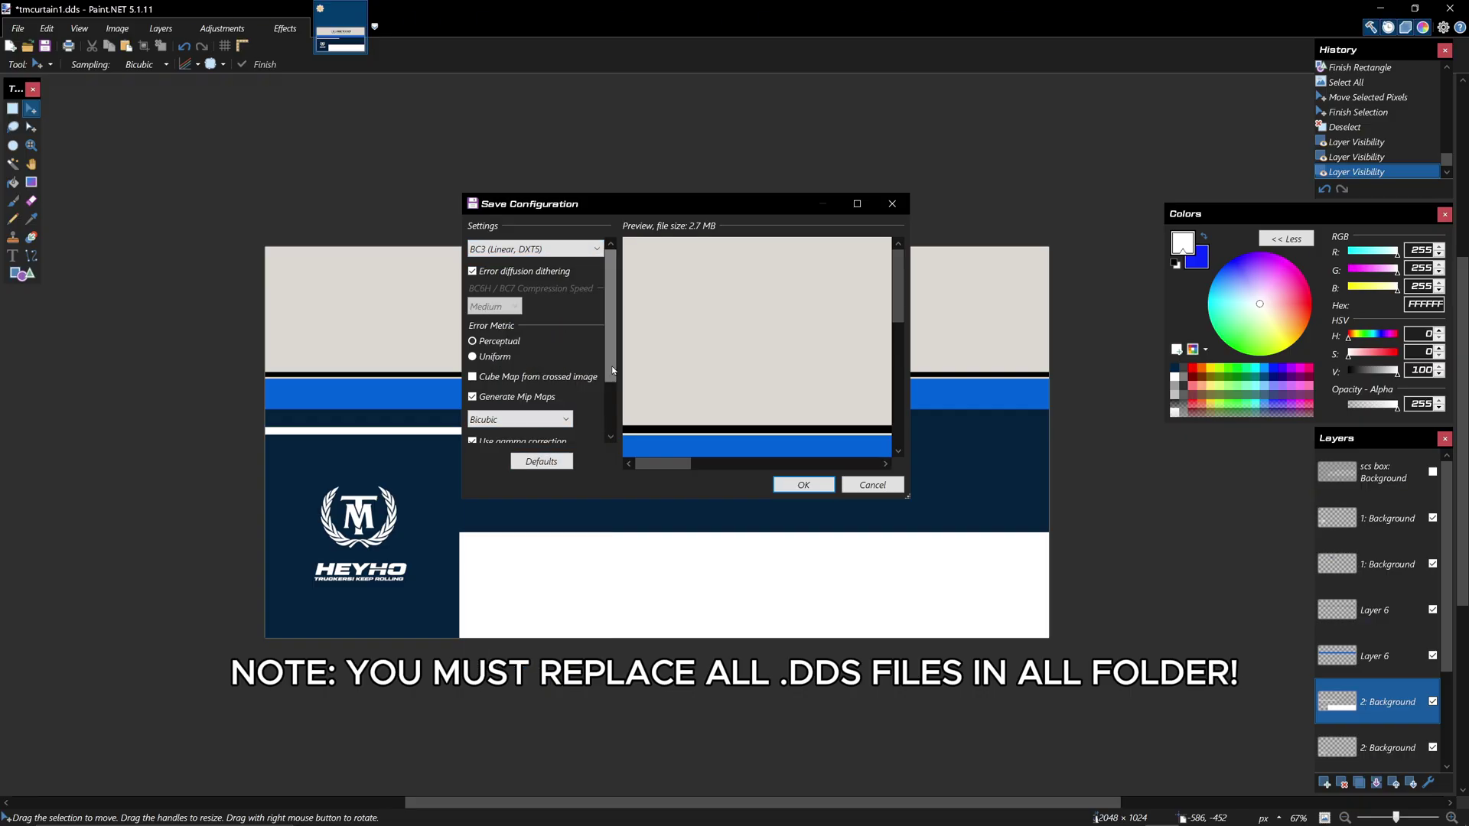
{"action": "left_click_drag", "start_coordinate": [612, 370], "coordinate": [611, 449]}
{"action": "left_click", "coordinate": [808, 488]}
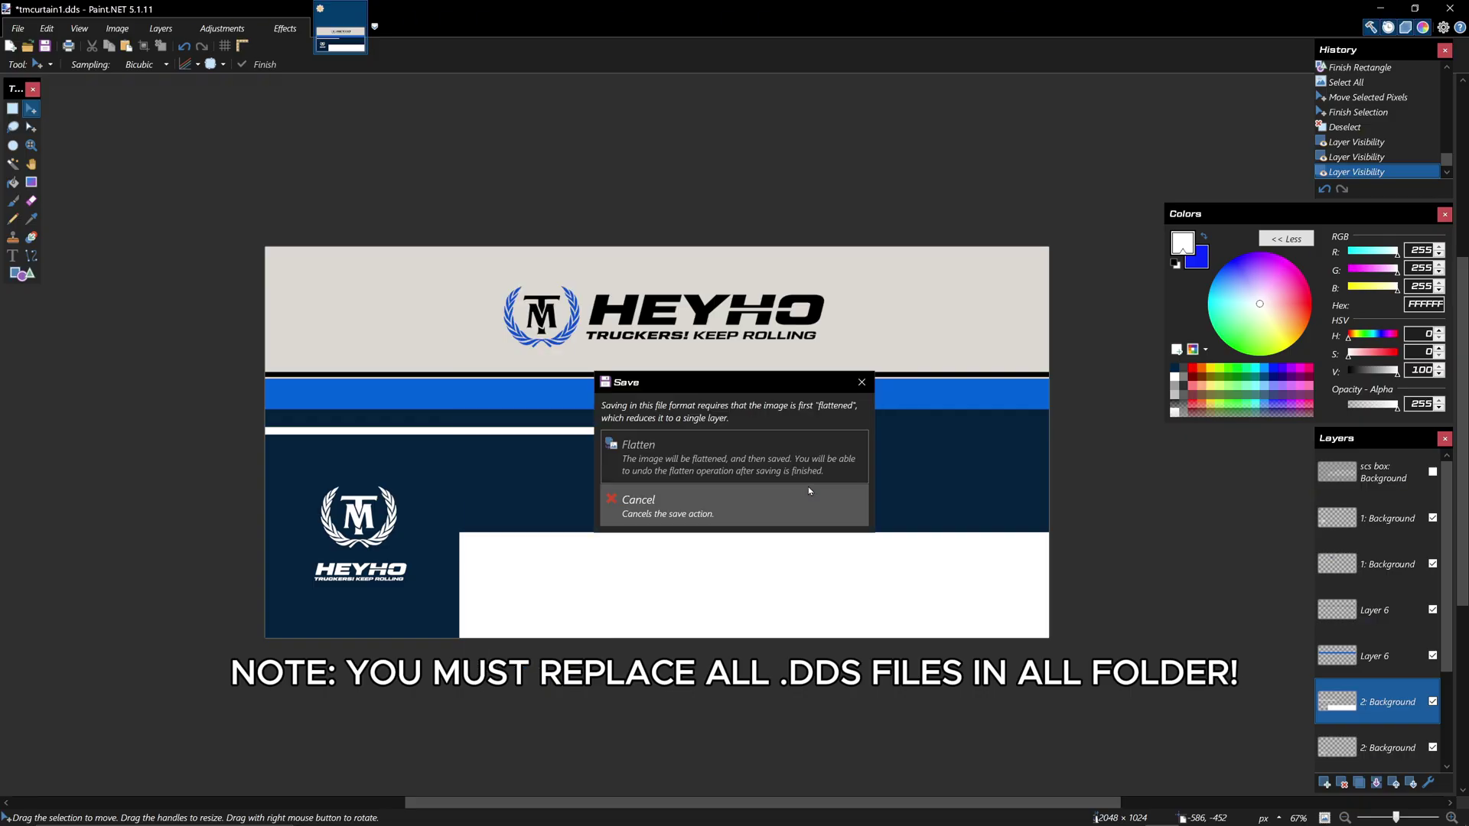
{"action": "left_click", "coordinate": [682, 448]}
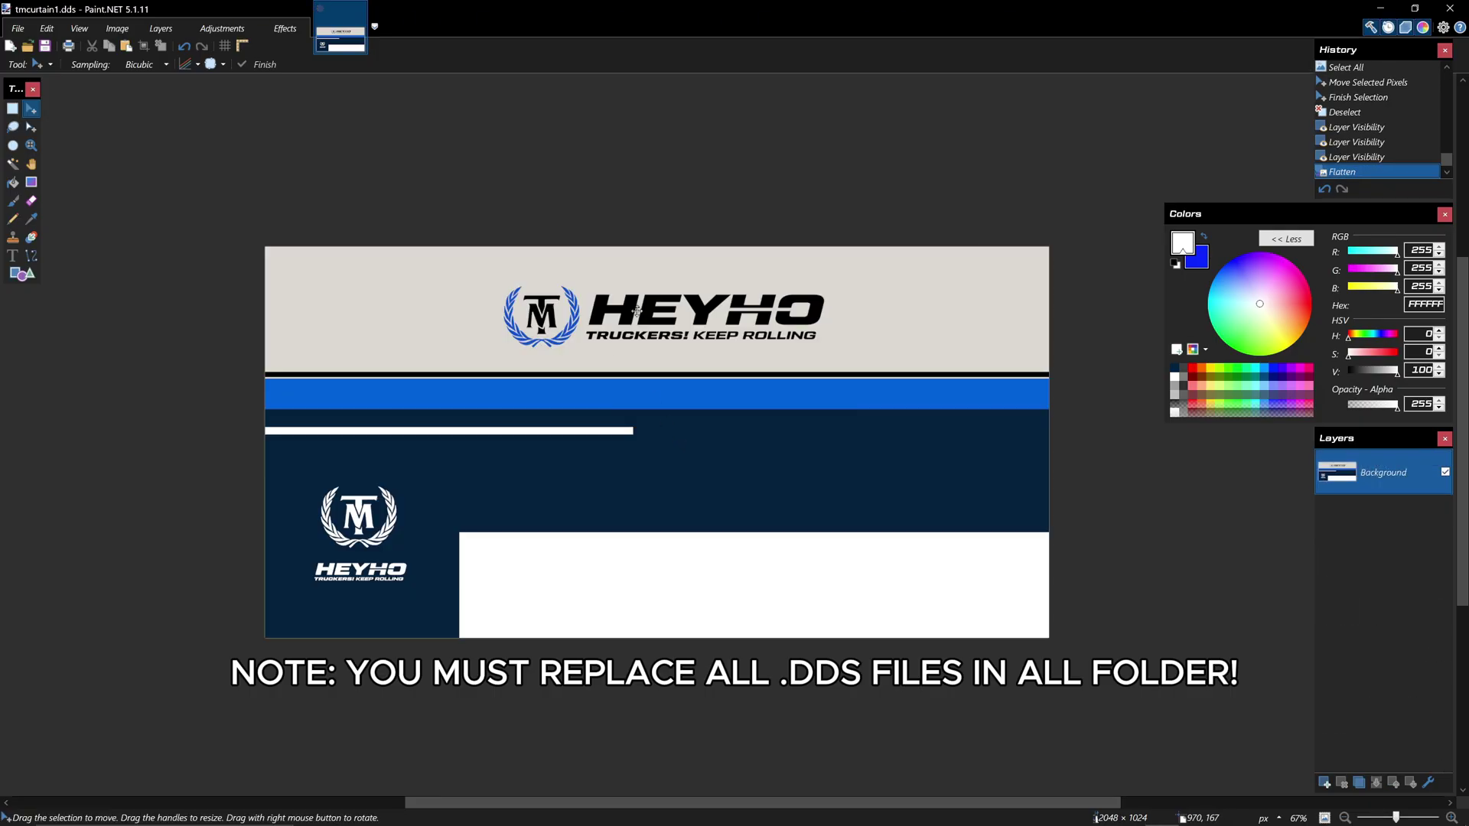
Start saving a copy of the image in the ms2_traffic folder and enlarge the thumbnails of the files there.
{"action": "left_click", "coordinate": [17, 29]}
{"action": "left_click", "coordinate": [46, 149]}
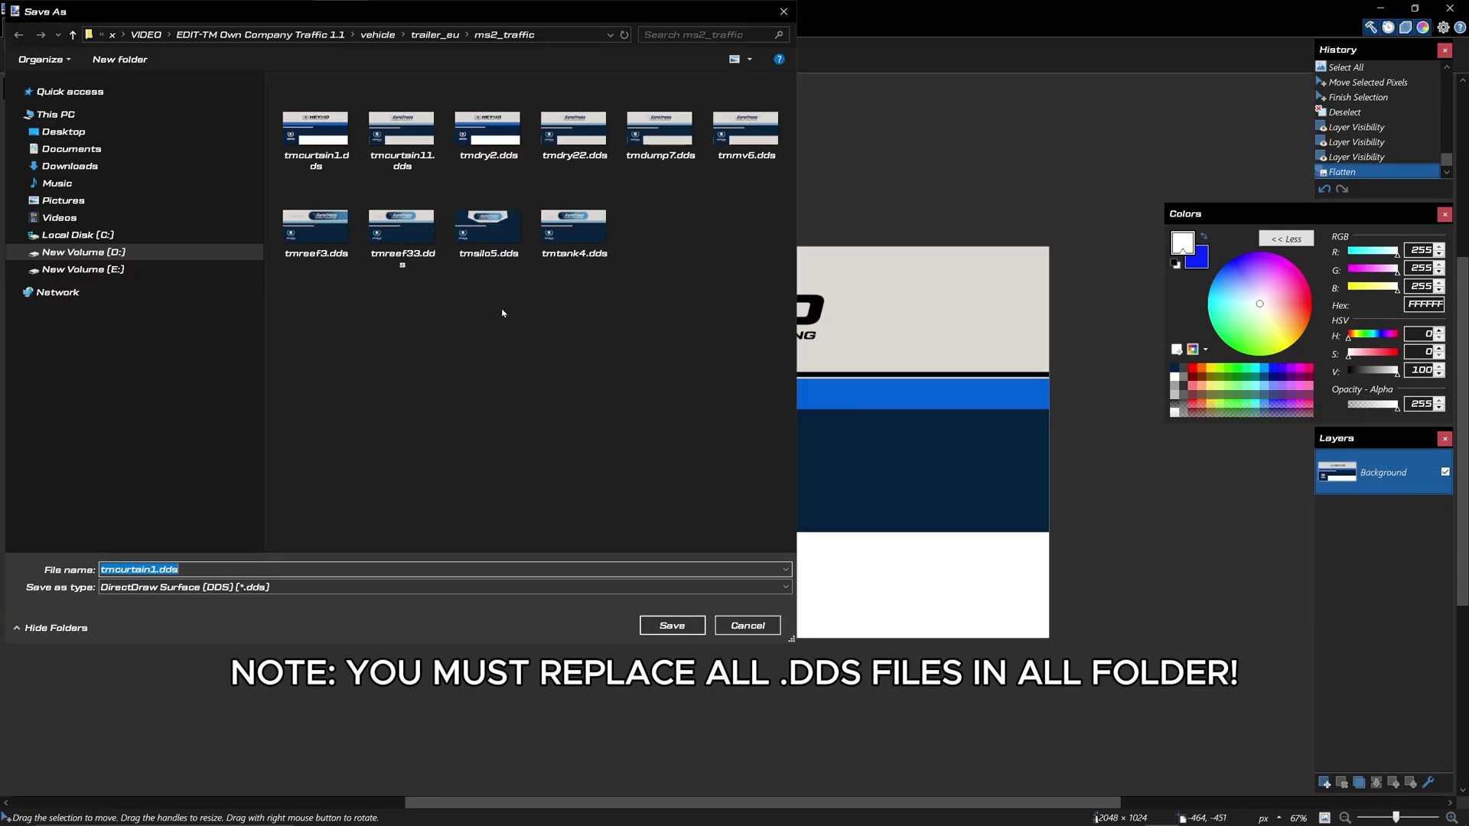
{"action": "right_click", "coordinate": [315, 332]}
{"action": "mouse_move", "coordinate": [444, 343]}
{"action": "left_click", "coordinate": [528, 344]}
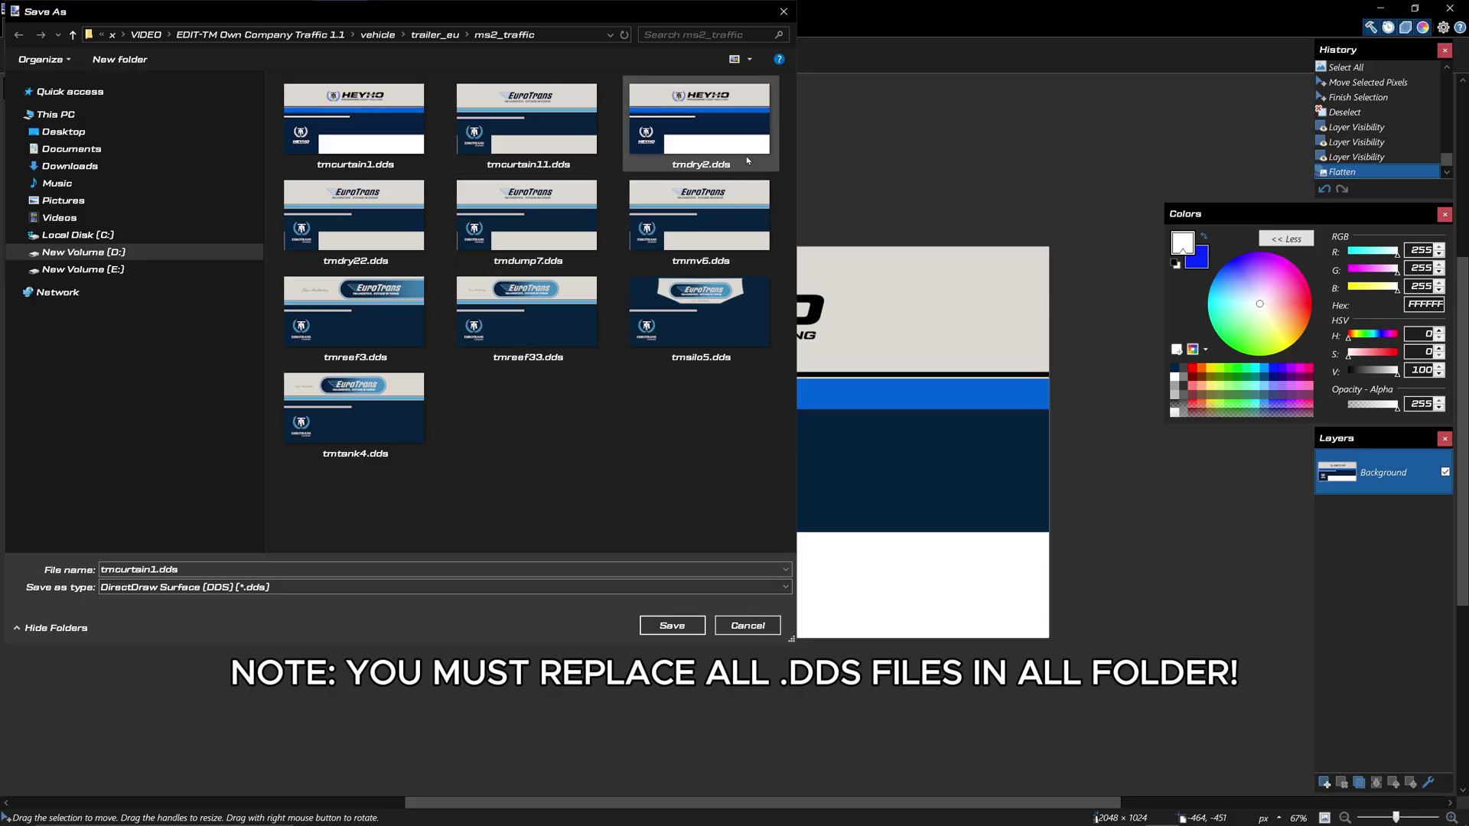
Save the HEYHO design over tmcurtain11.dds with BC3 (Linear, DXT5) compression.
{"action": "key", "text": "Return"}
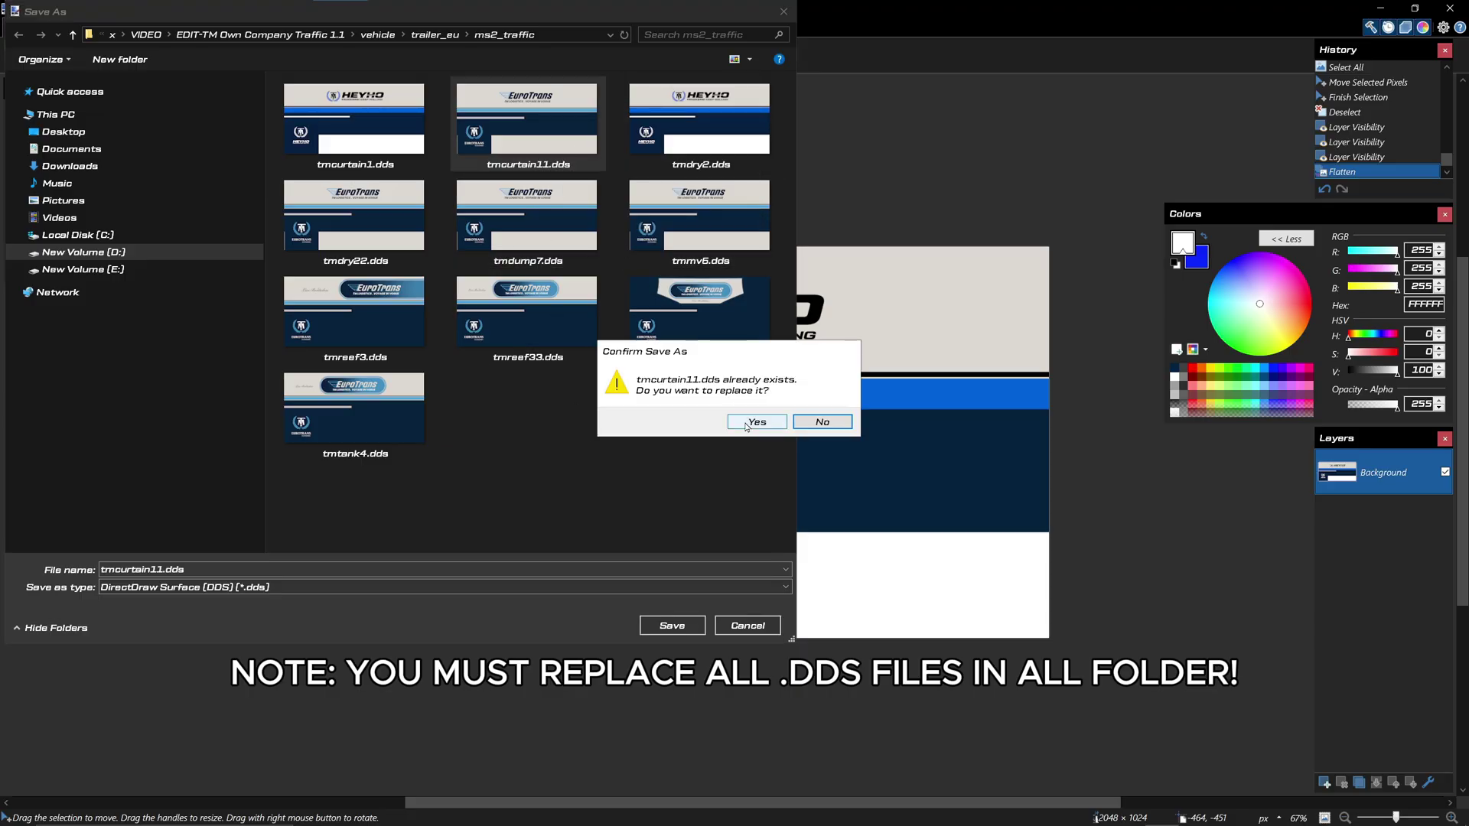
{"action": "left_click", "coordinate": [738, 422]}
{"action": "left_click", "coordinate": [591, 249]}
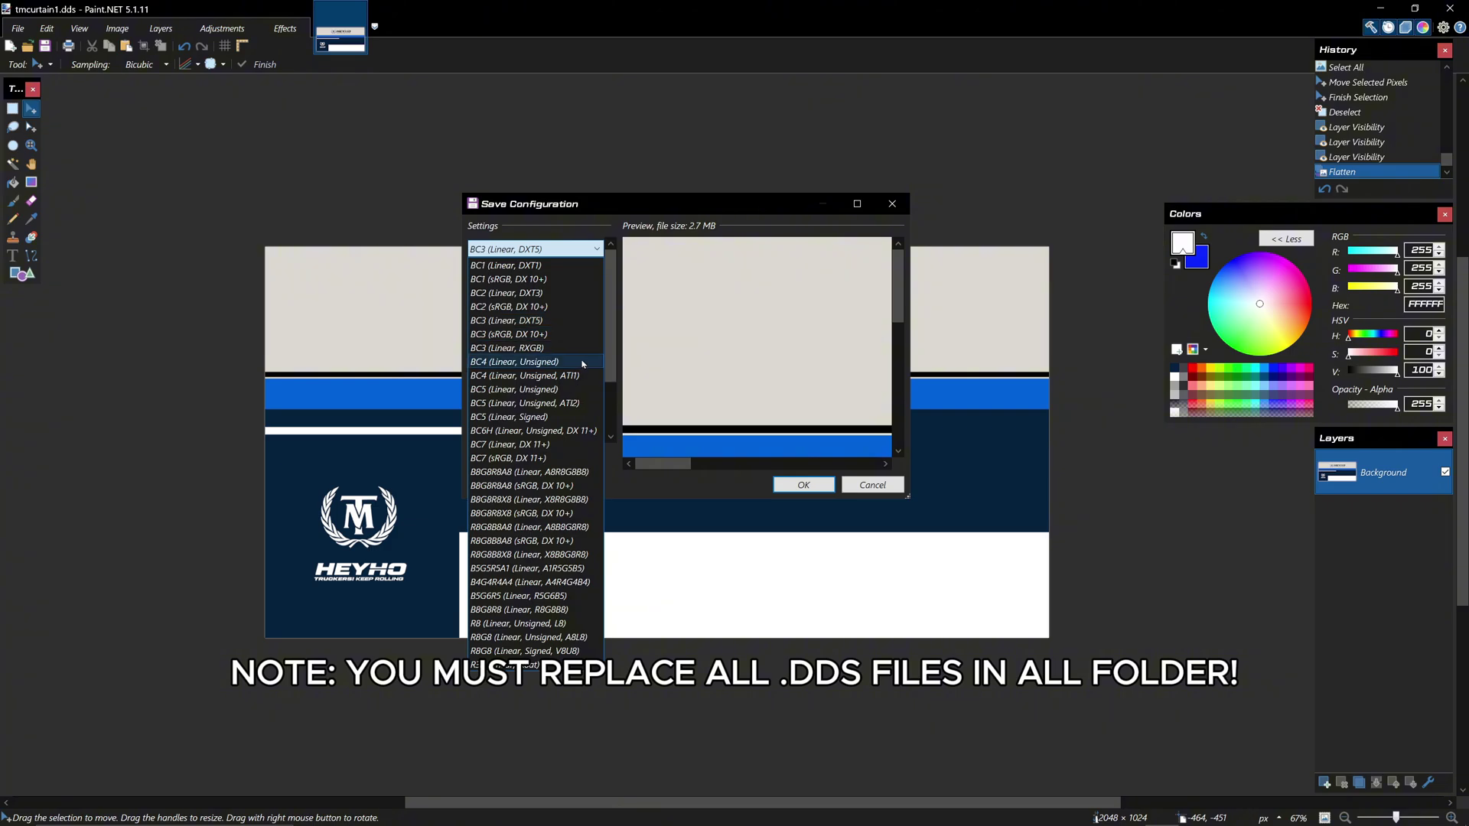
{"action": "left_click", "coordinate": [536, 306]}
{"action": "left_click", "coordinate": [799, 487]}
Save the same design over tmdry22.dds in the ms2_traffic folder, keeping the current compression settings.
{"action": "left_click", "coordinate": [17, 30]}
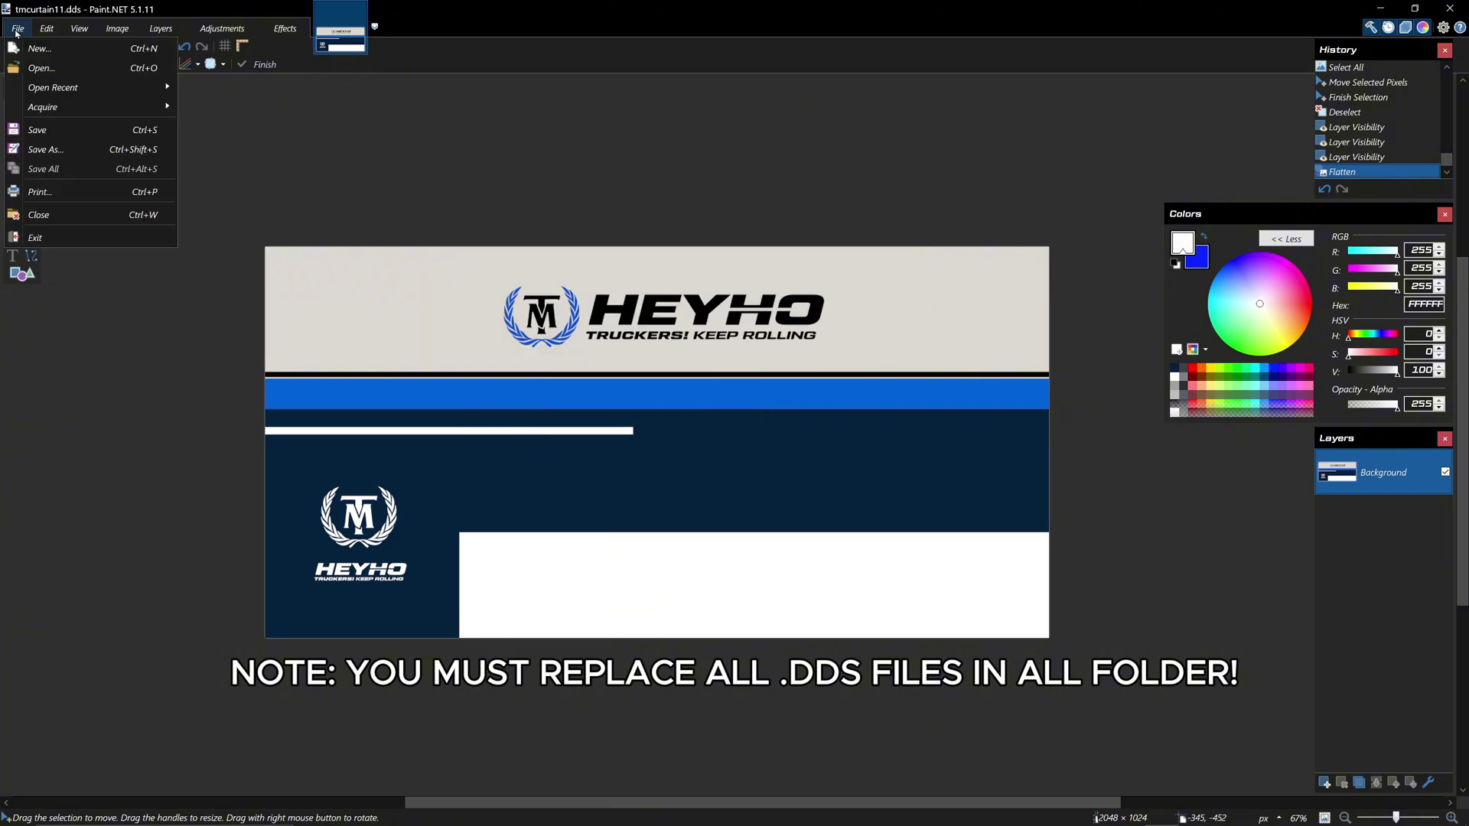
{"action": "left_click", "coordinate": [46, 150]}
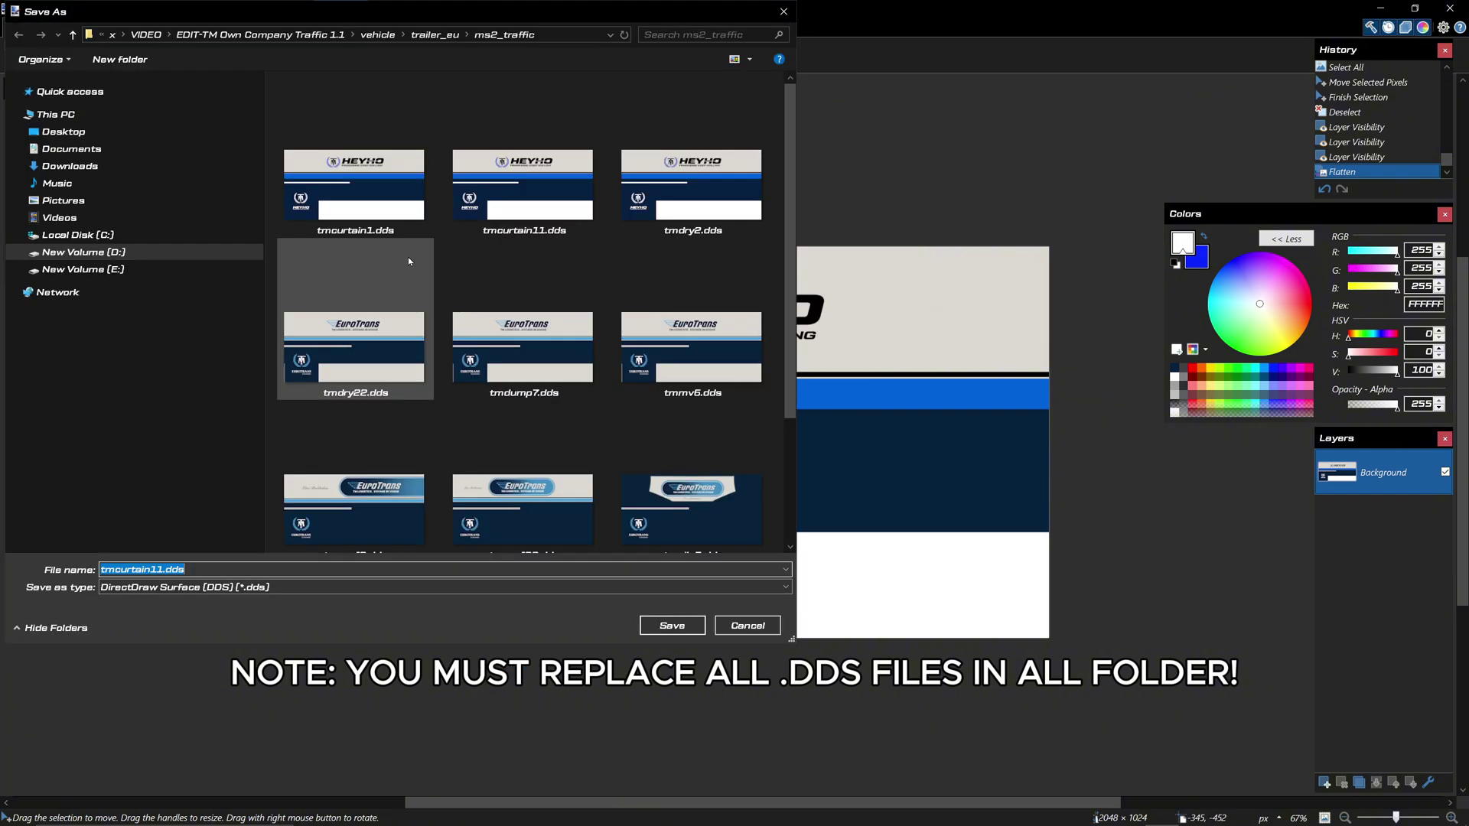
{"action": "left_click", "coordinate": [382, 381]}
{"action": "double_click", "coordinate": [382, 381]}
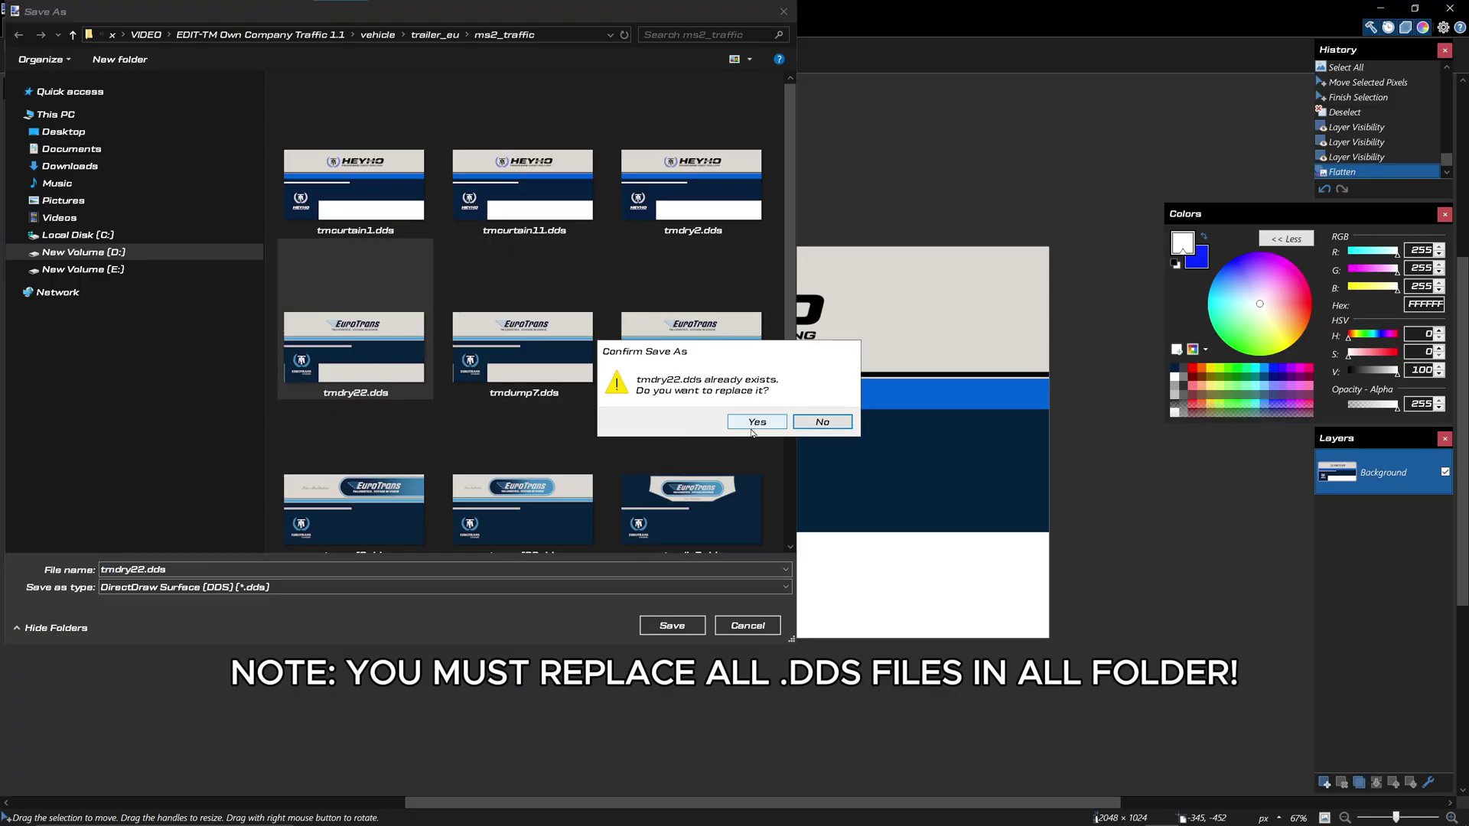
{"action": "left_click", "coordinate": [757, 421]}
{"action": "left_click", "coordinate": [791, 483]}
Save the same design over tmdump7.dds in the ms2_traffic folder with unchanged compression settings.
{"action": "left_click", "coordinate": [17, 28]}
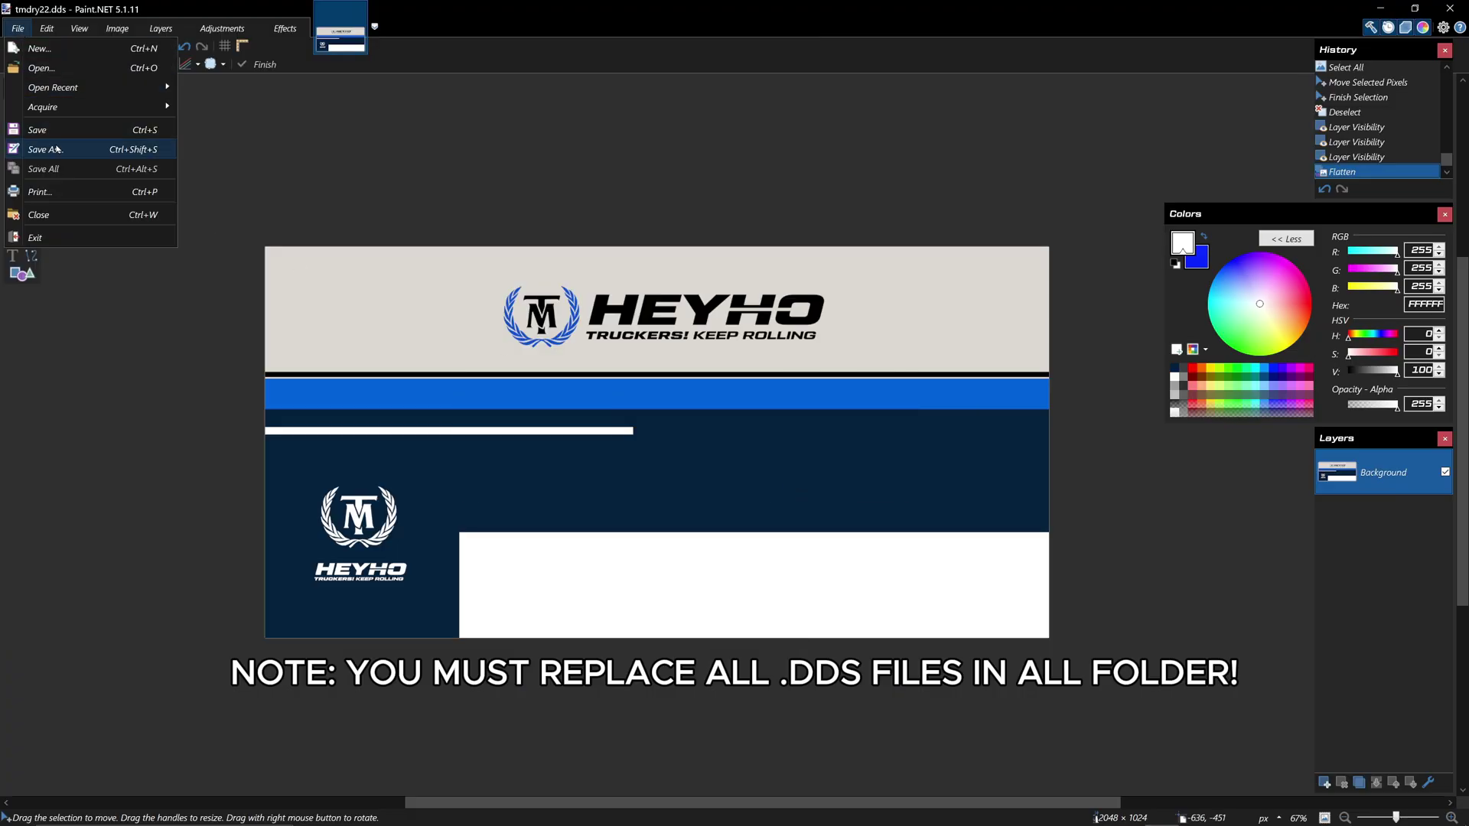
{"action": "left_click", "coordinate": [56, 148]}
{"action": "left_click", "coordinate": [553, 375]}
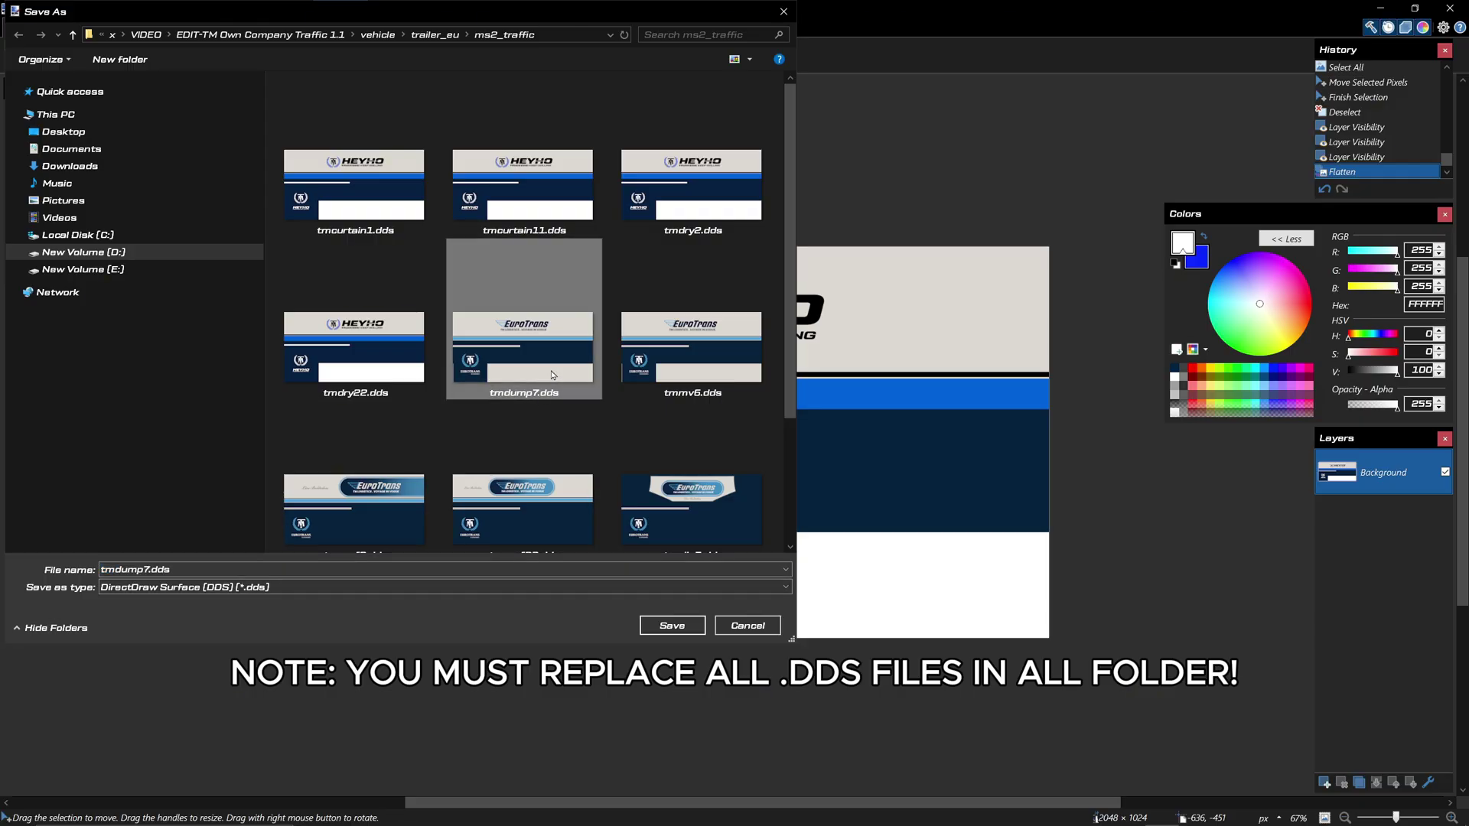
{"action": "double_click", "coordinate": [553, 375]}
{"action": "left_click", "coordinate": [743, 422]}
{"action": "left_click", "coordinate": [791, 484]}
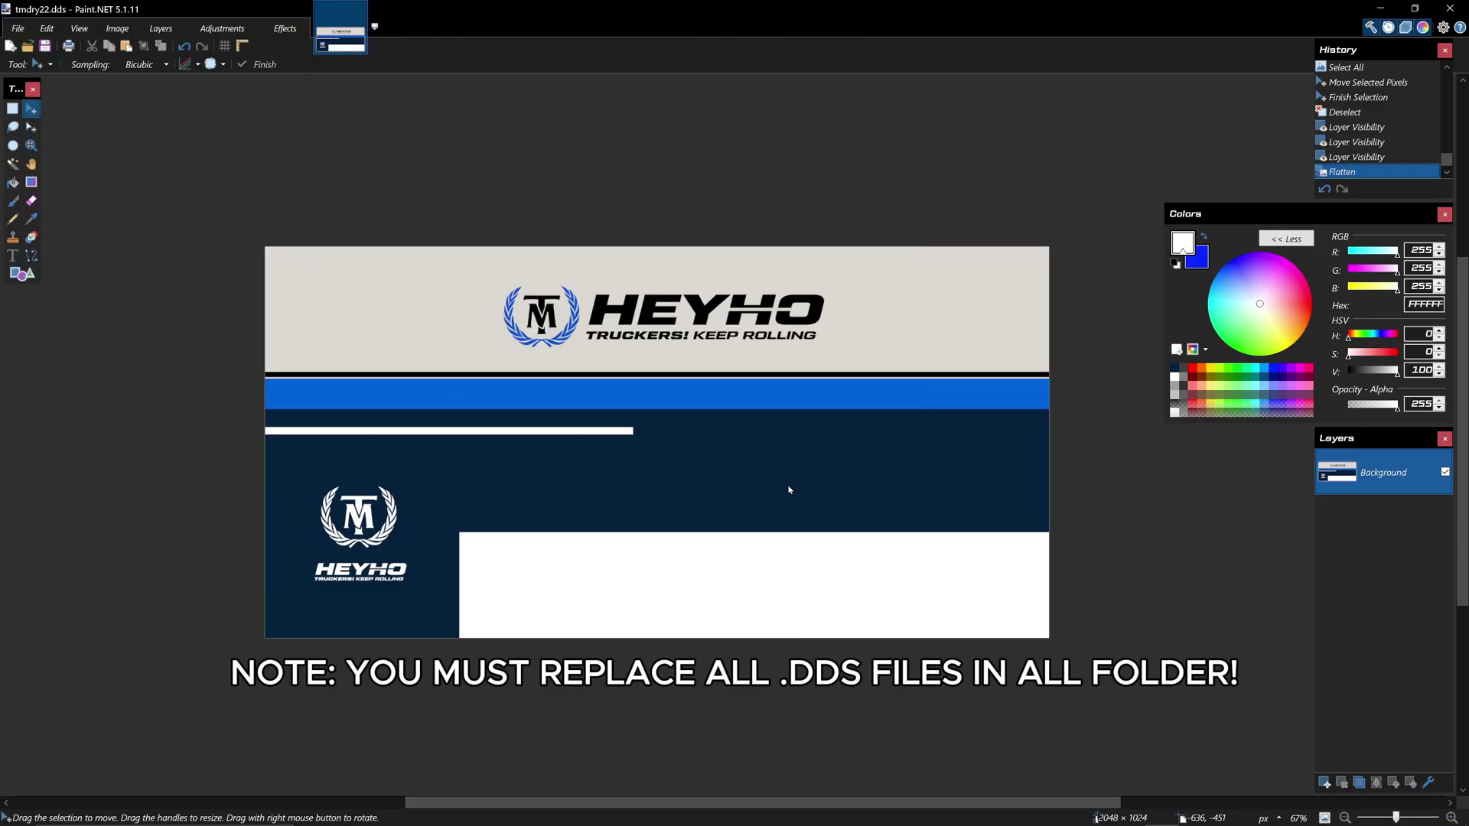
Start saving another copy of the design and choose tmmv6.dds as the file to overwrite.
{"action": "left_click", "coordinate": [17, 30]}
{"action": "left_click", "coordinate": [56, 150]}
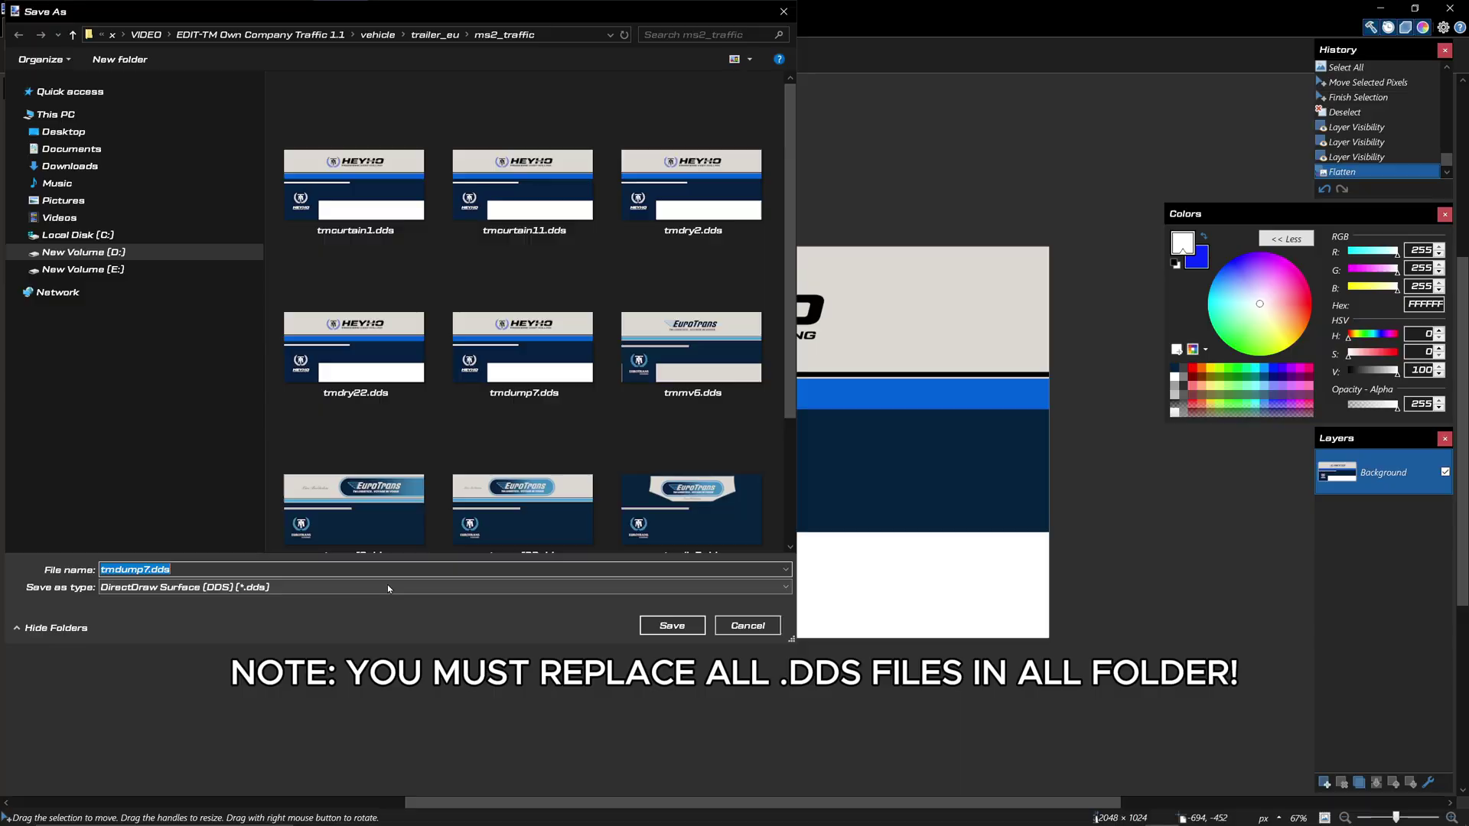
{"action": "left_click", "coordinate": [710, 367]}
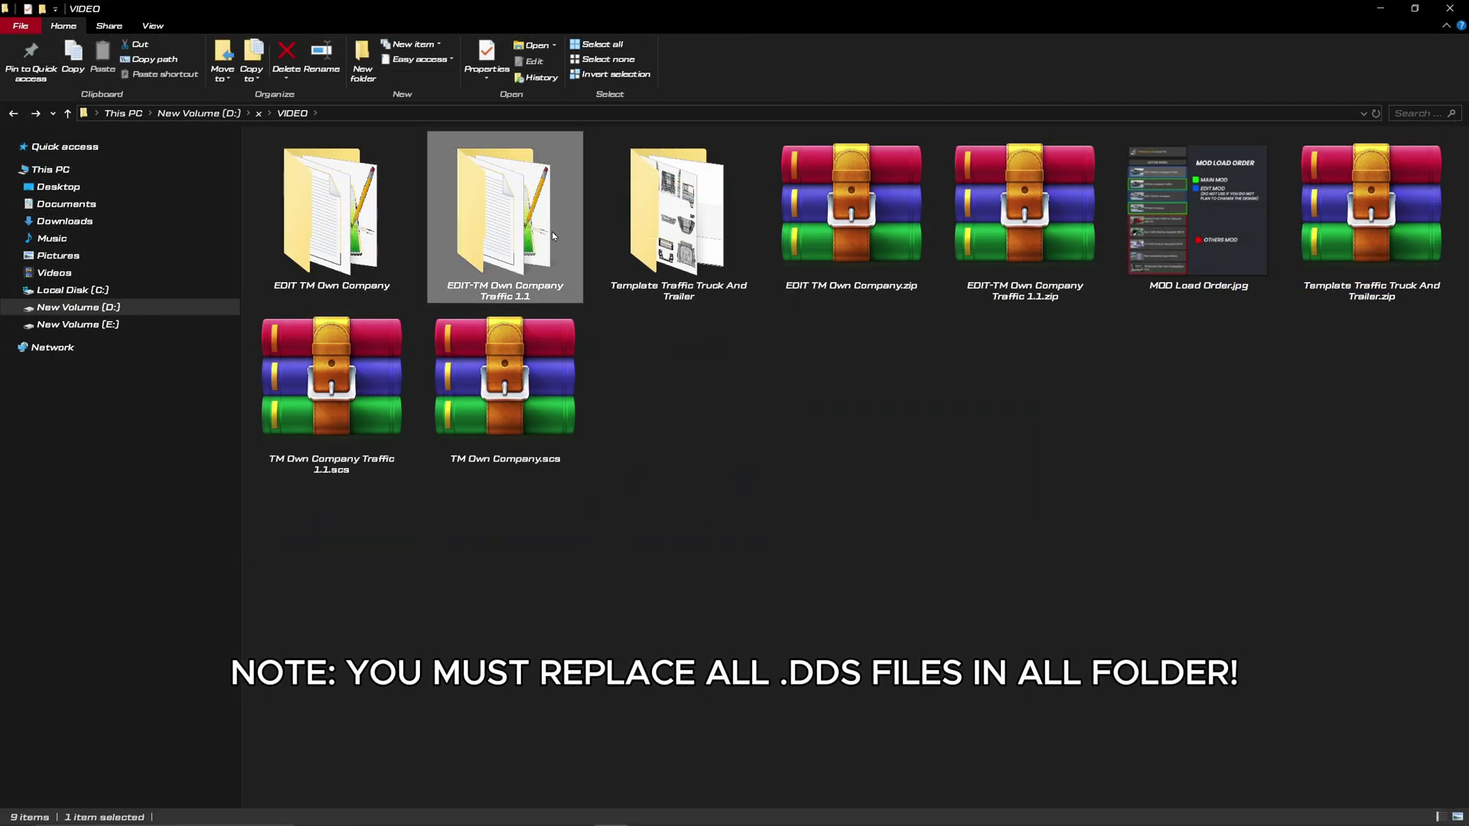
In File Explorer, browse EDIT-TM Own Company Traffic 1.1 through vehicle, ai, truck and xlxhlu5vrayy to the scania_s_cab_a_6x2 skins.
{"action": "double_click", "coordinate": [506, 228]}
{"action": "double_click", "coordinate": [310, 160]}
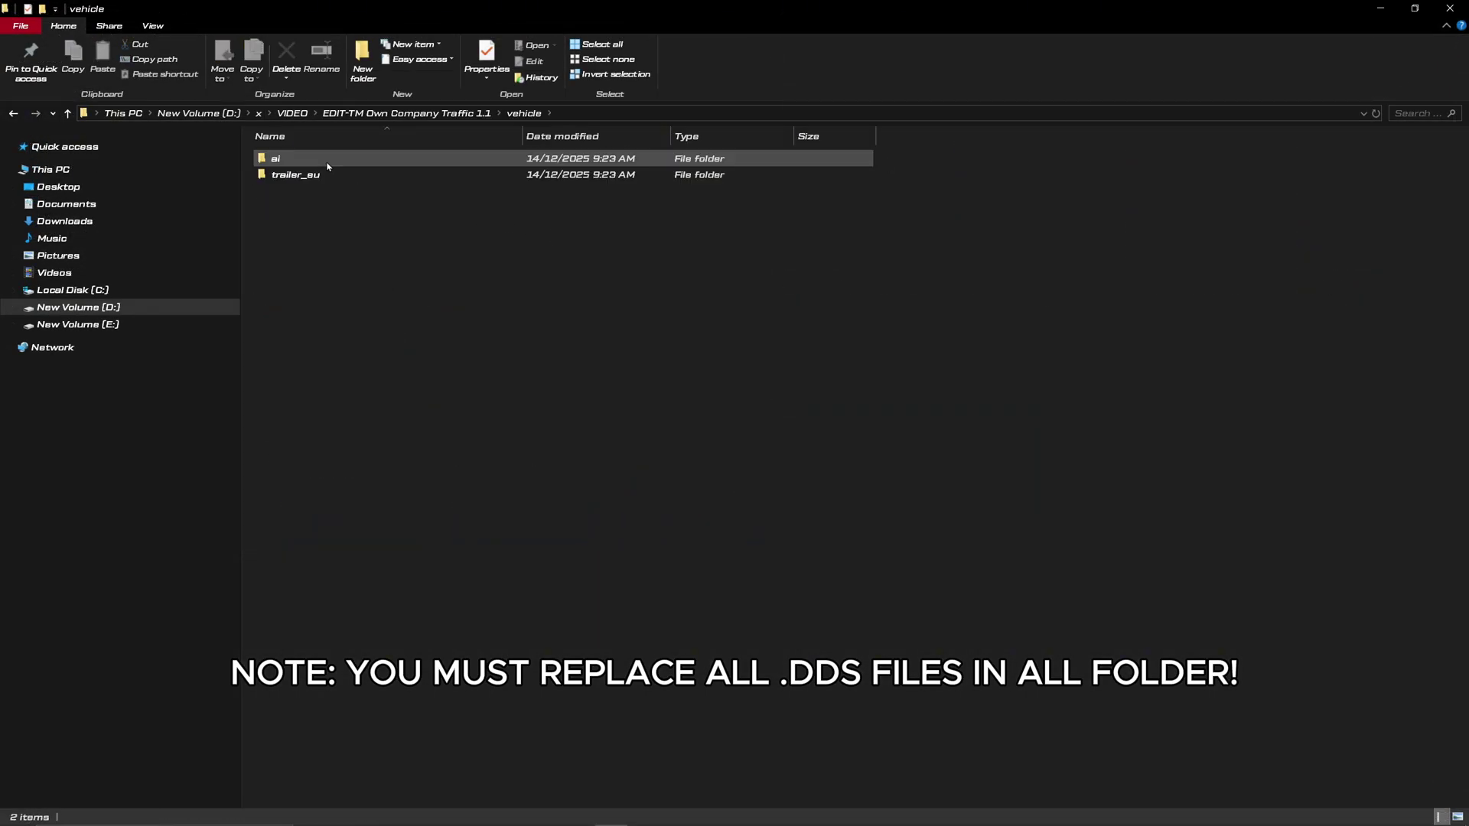
{"action": "double_click", "coordinate": [327, 159]}
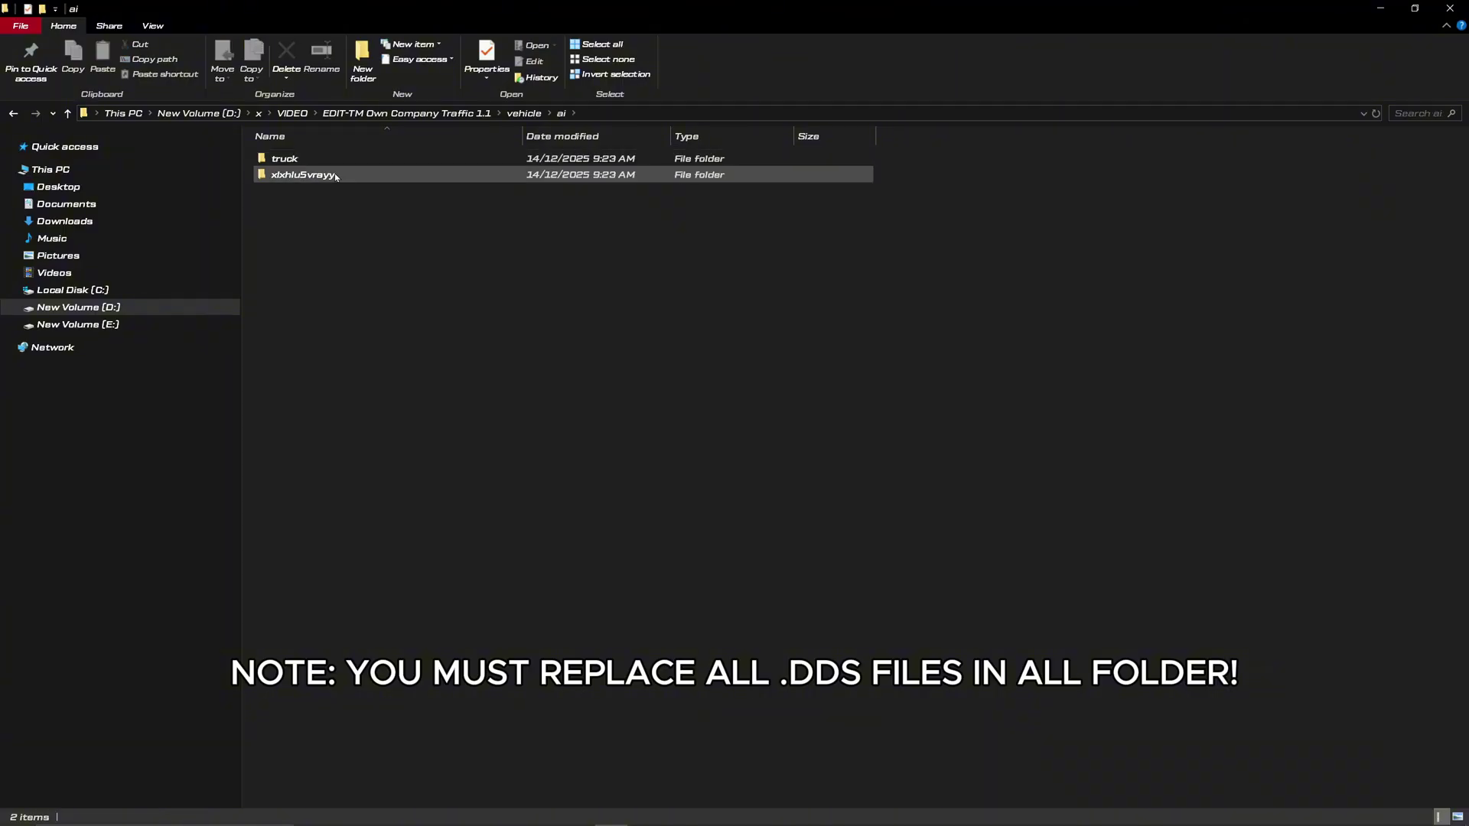
{"action": "double_click", "coordinate": [337, 160]}
{"action": "double_click", "coordinate": [337, 160]}
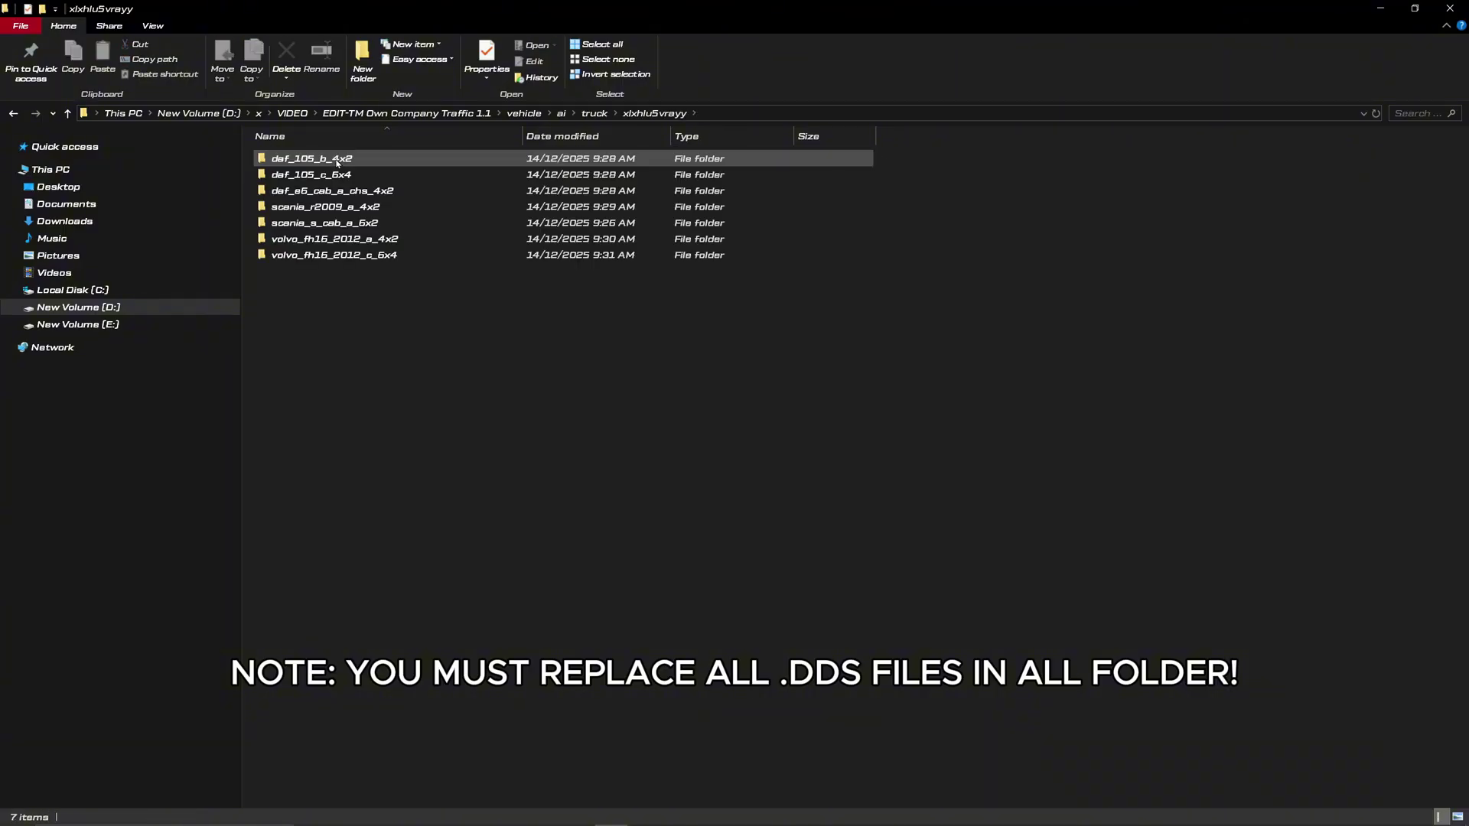
{"action": "double_click", "coordinate": [386, 224]}
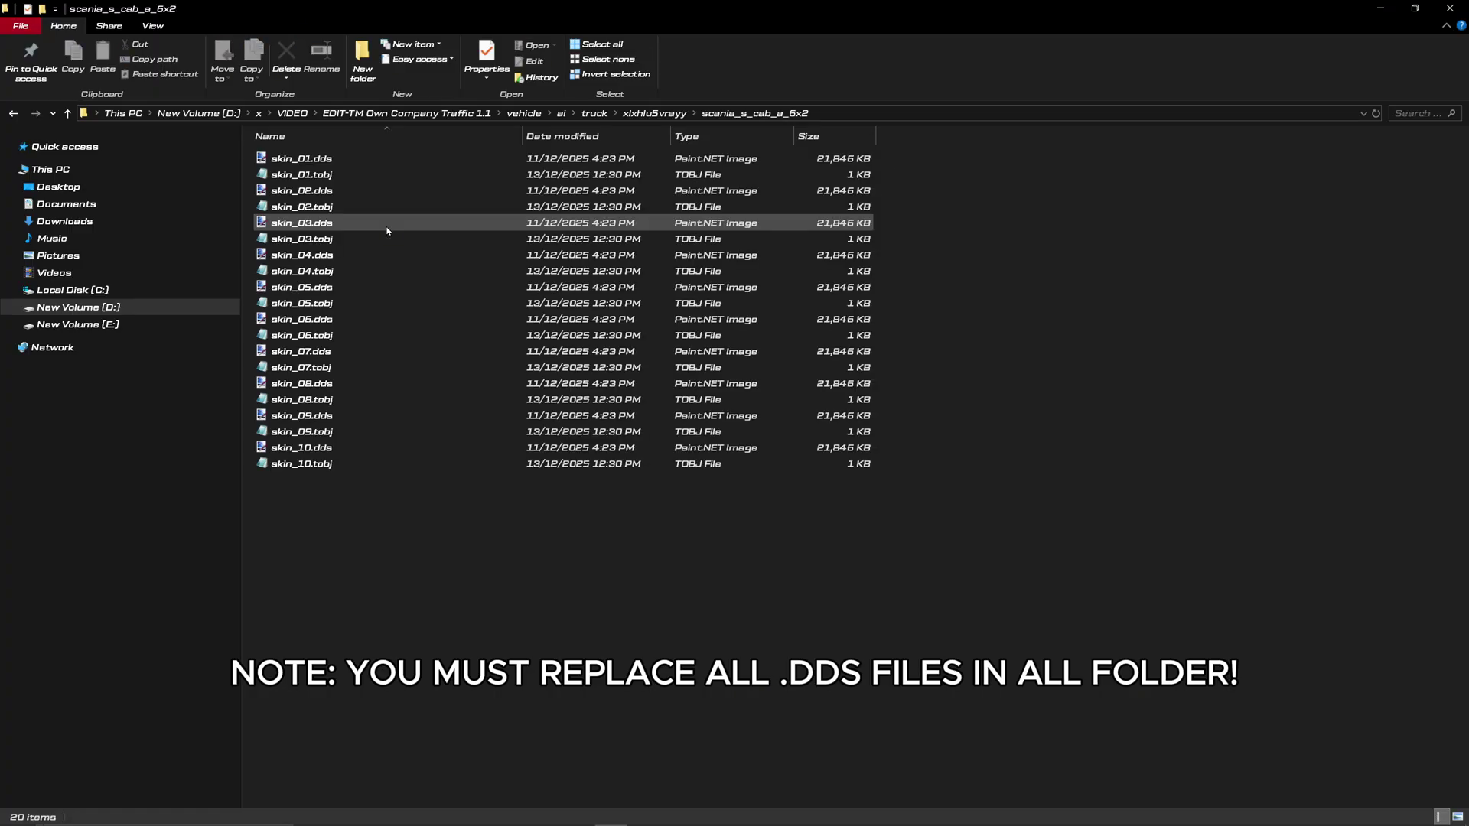
Open the neighbouring volvo_fh16_2012_a_4x2 folder and show its skin files as large thumbnails.
{"action": "left_click", "coordinate": [14, 114]}
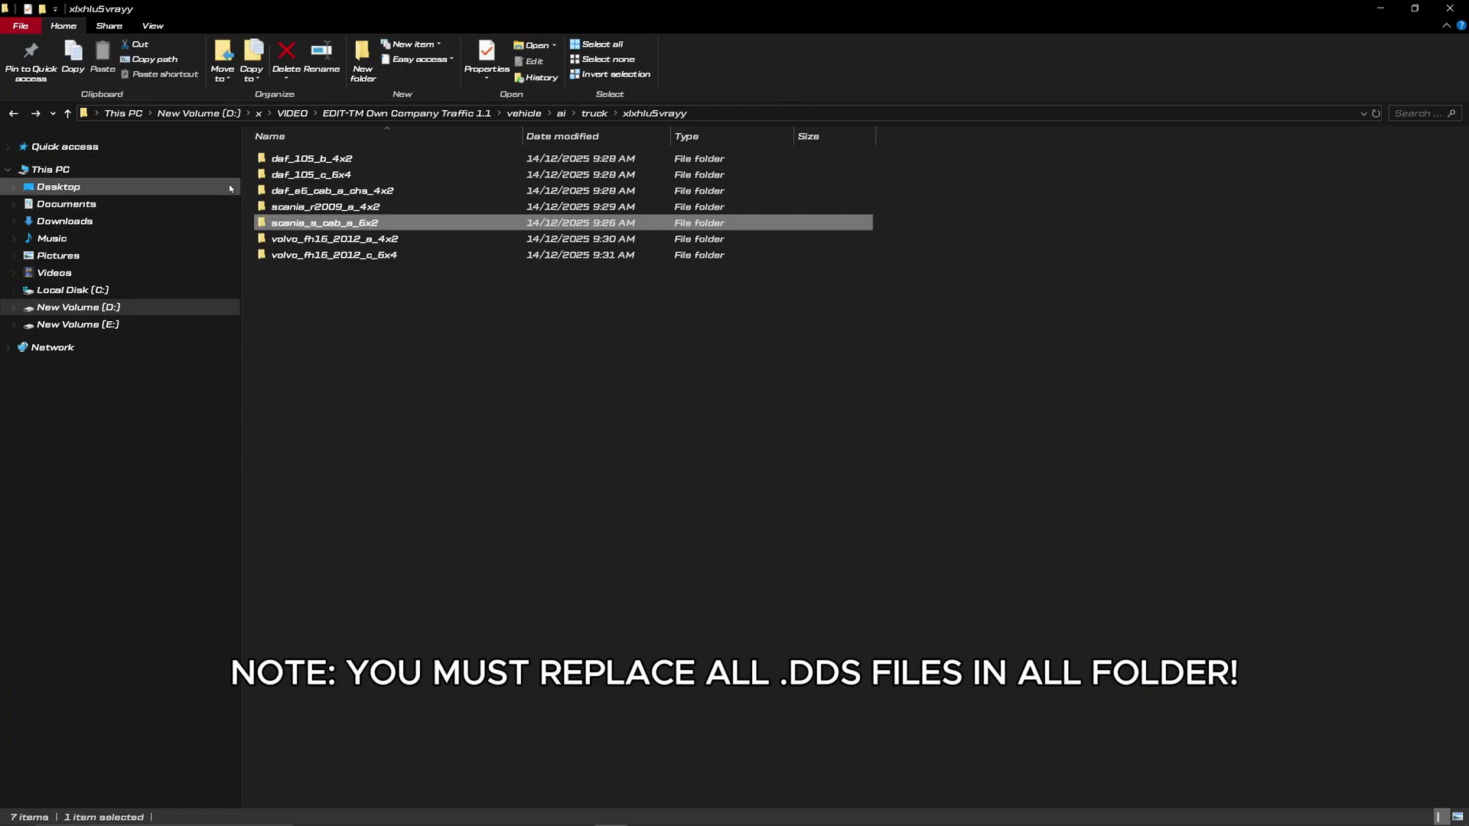
{"action": "double_click", "coordinate": [344, 240]}
{"action": "right_click", "coordinate": [599, 582]}
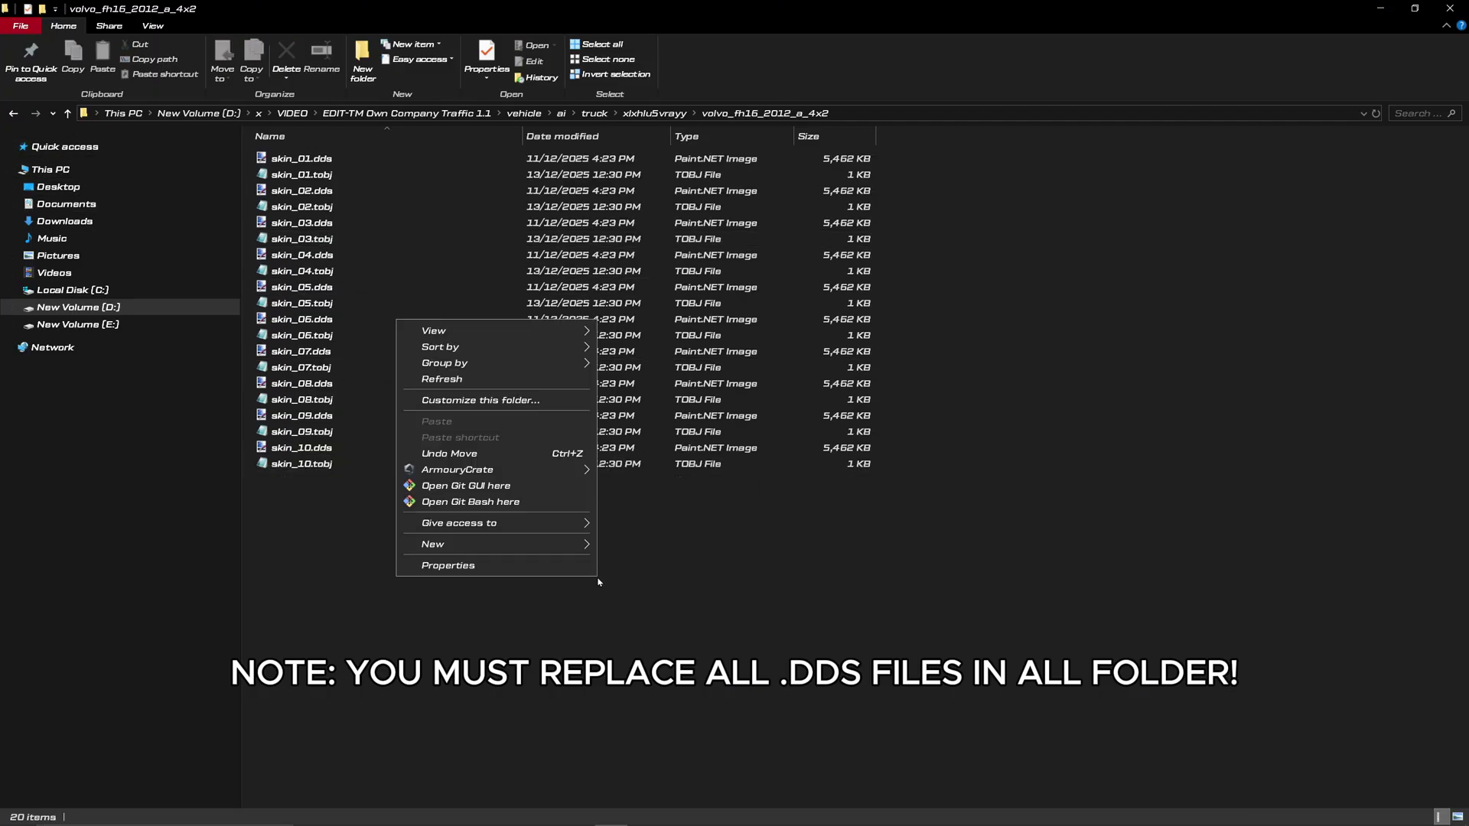
{"action": "mouse_move", "coordinate": [493, 333]}
{"action": "left_click", "coordinate": [643, 331]}
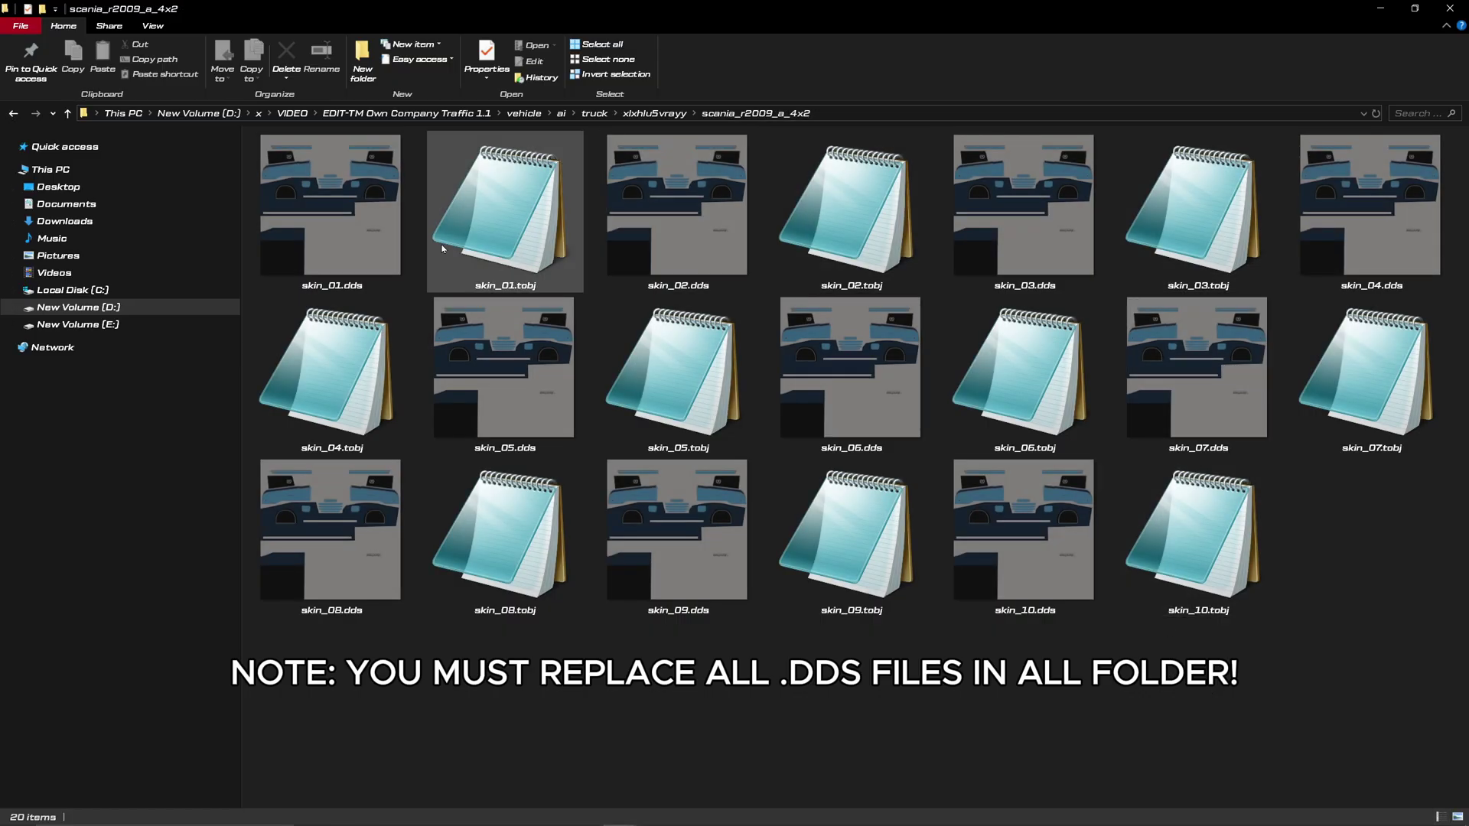
Open skin_01.dds from the scania_r2009_a_4x2 folder in Paint.NET and lower the Scania_R2009_4x2 template layer's opacity to about 121.
{"action": "left_click", "coordinate": [361, 244]}
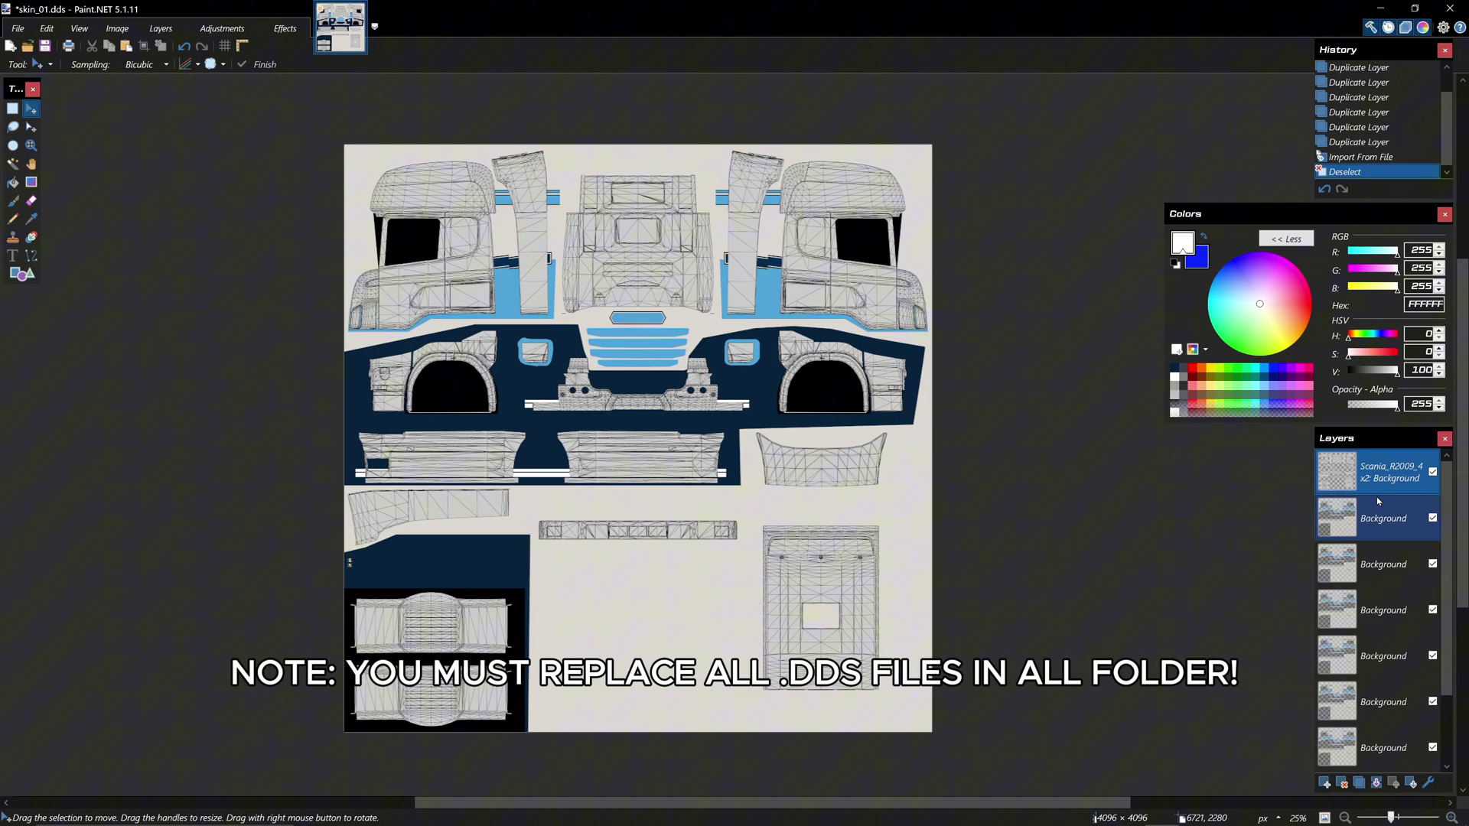
{"action": "double_click", "coordinate": [1385, 472]}
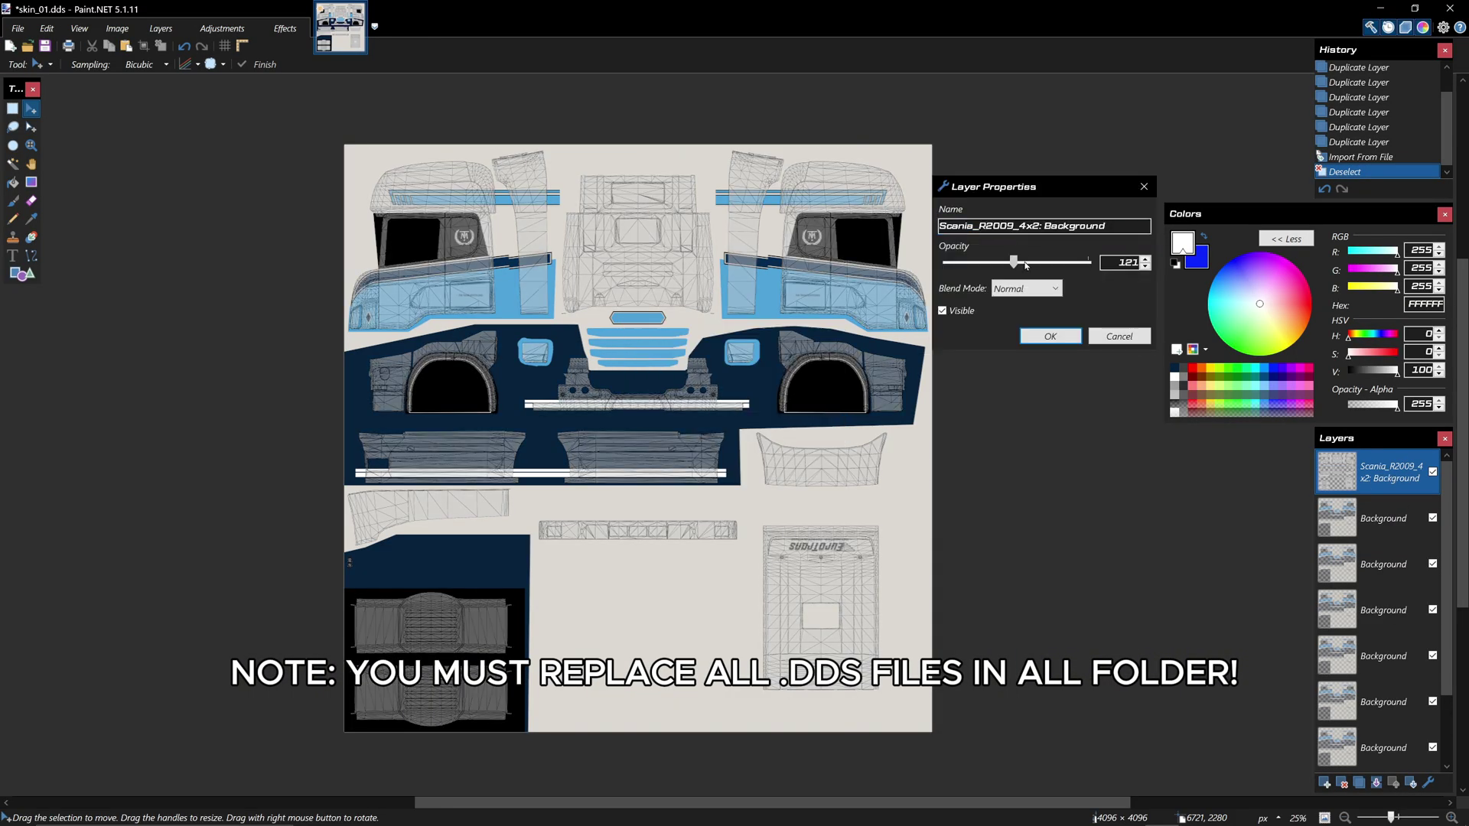
{"action": "left_click", "coordinate": [737, 485]}
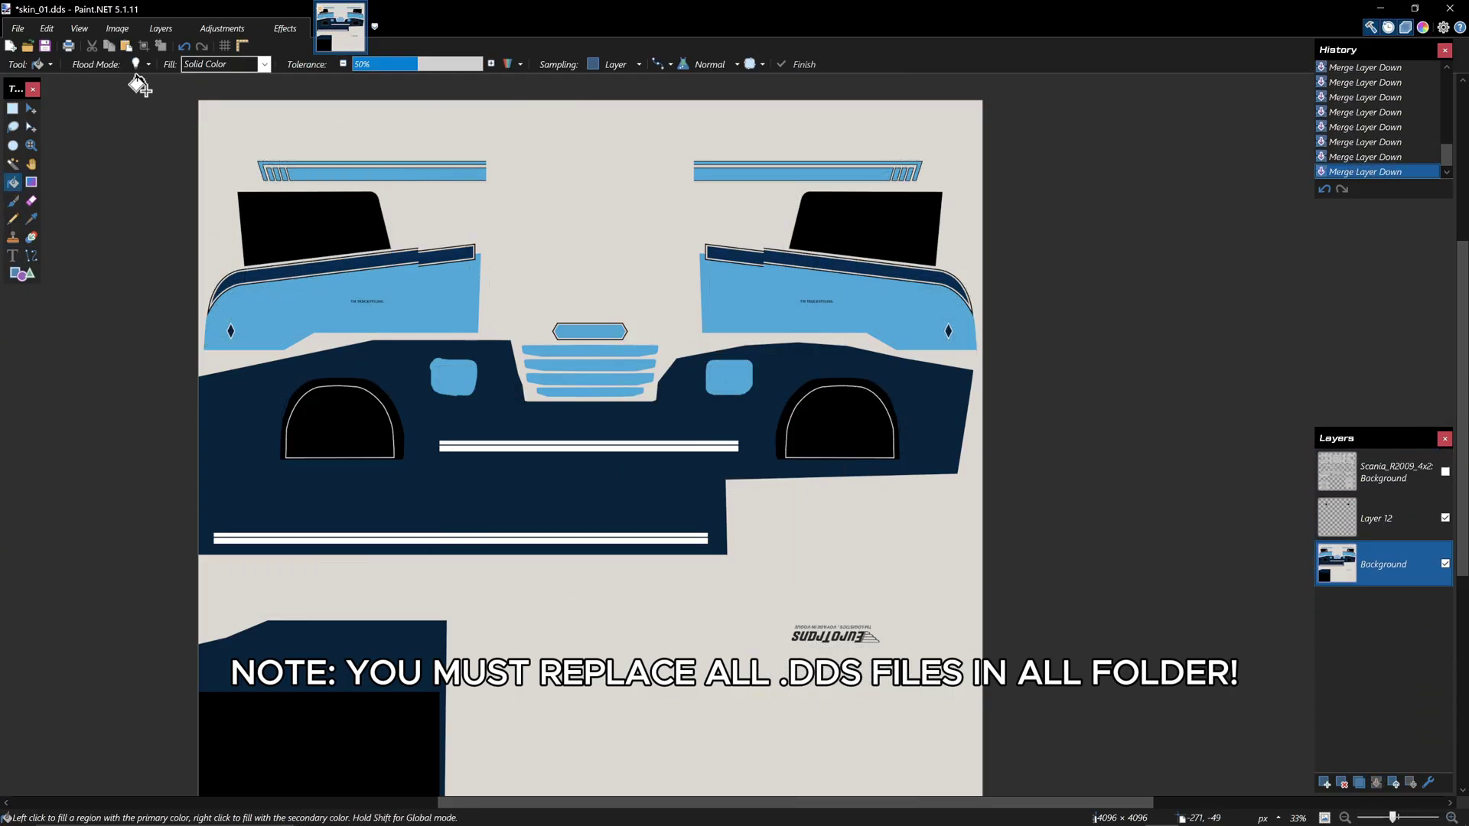
Fill both light-blue cab side panels with grey 808080 and the navy stripe above them with blue.
{"action": "key", "text": "F8"}
{"action": "left_click", "coordinate": [278, 288]}
{"action": "left_click", "coordinate": [769, 303]}
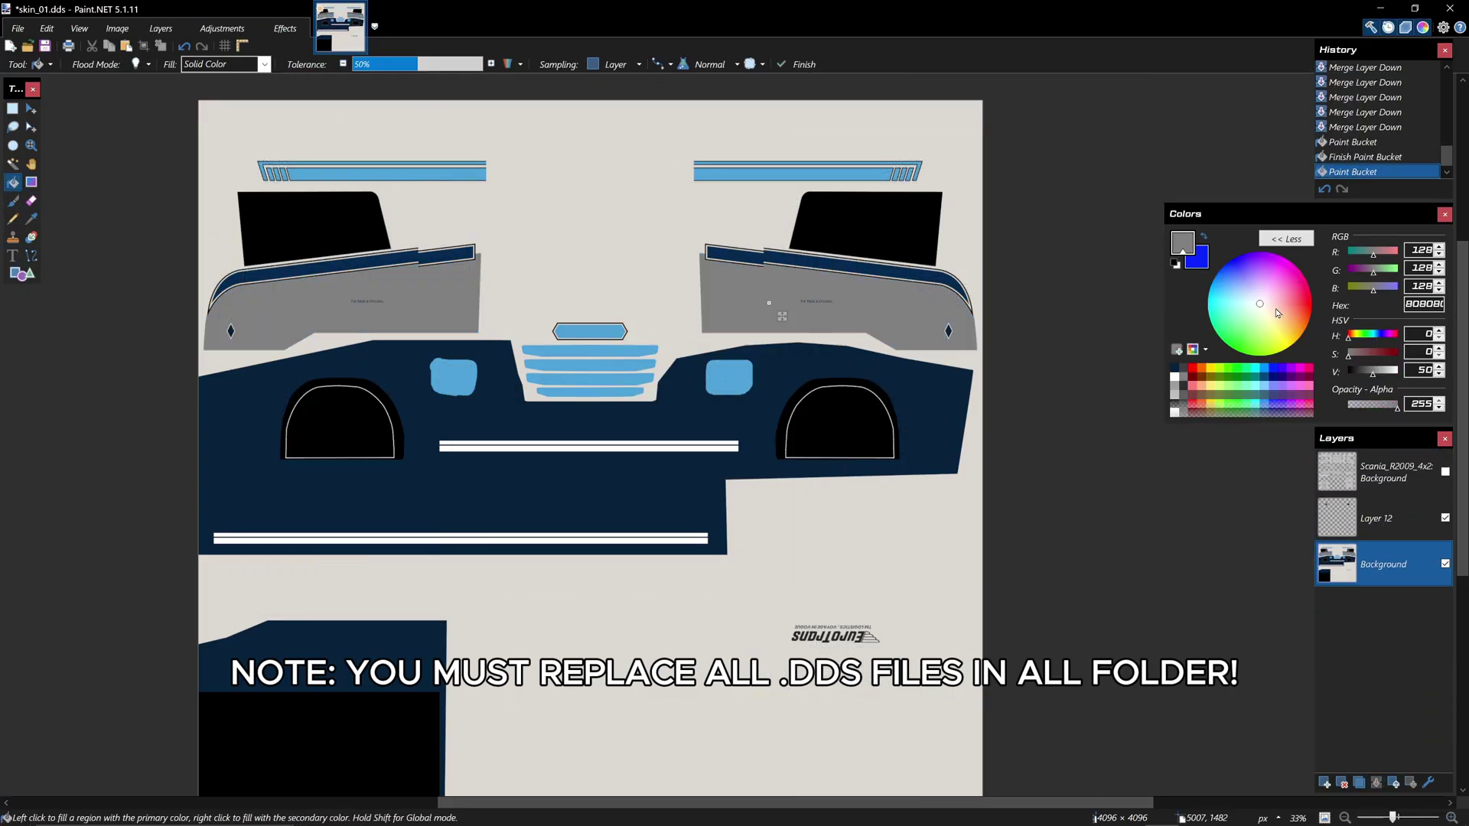
{"action": "key", "text": "x"}
{"action": "left_click", "coordinate": [906, 272]}
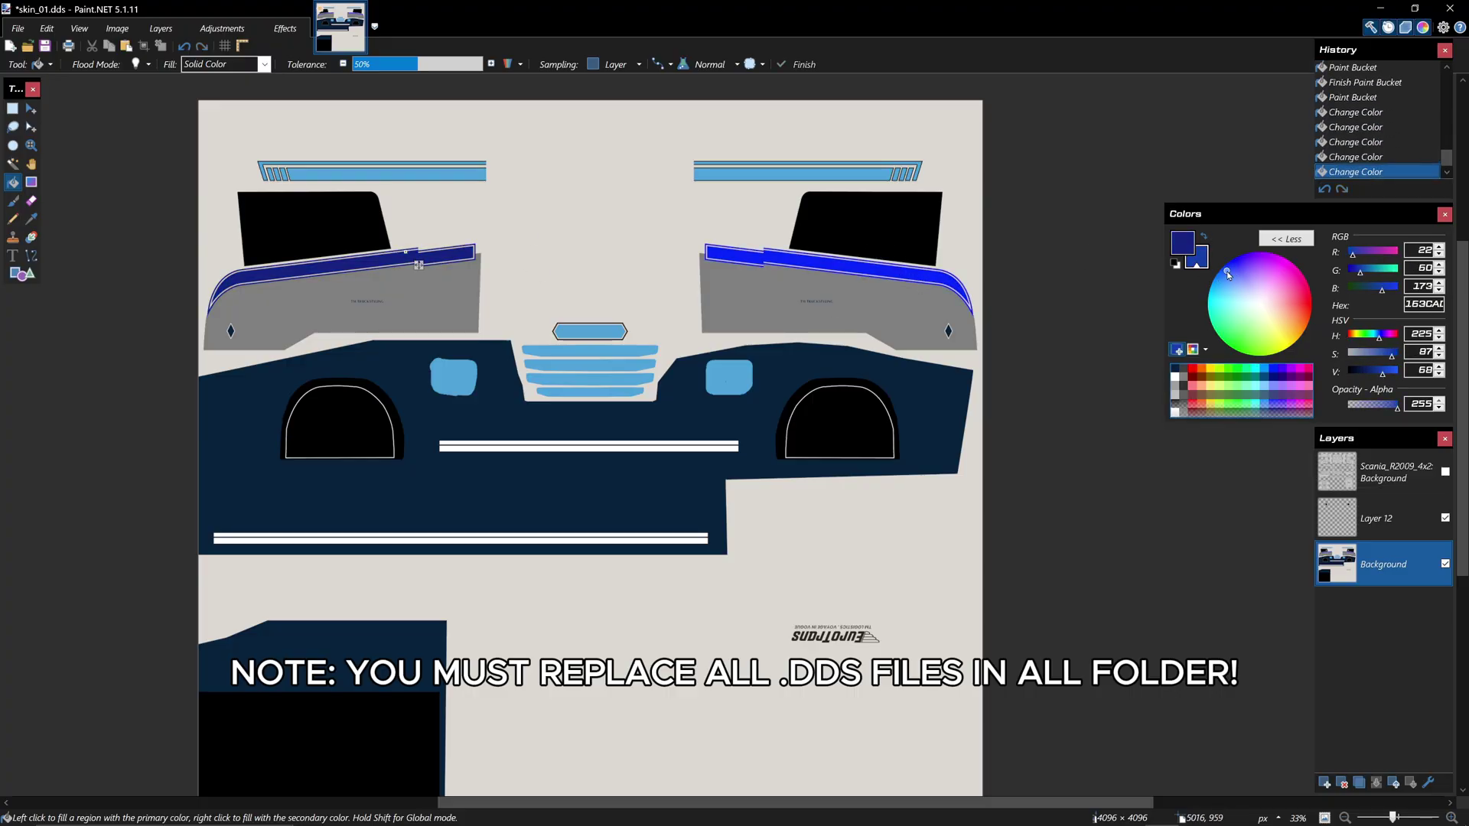
Fill the navy lower bodywork with red and switch the fill to dark blue 15227F for the light-blue stripes and grille bars.
{"action": "key", "text": "x"}
{"action": "left_click", "coordinate": [623, 467]}
{"action": "scroll", "coordinate": [624, 467], "scroll_direction": "up", "scroll_amount": 1}
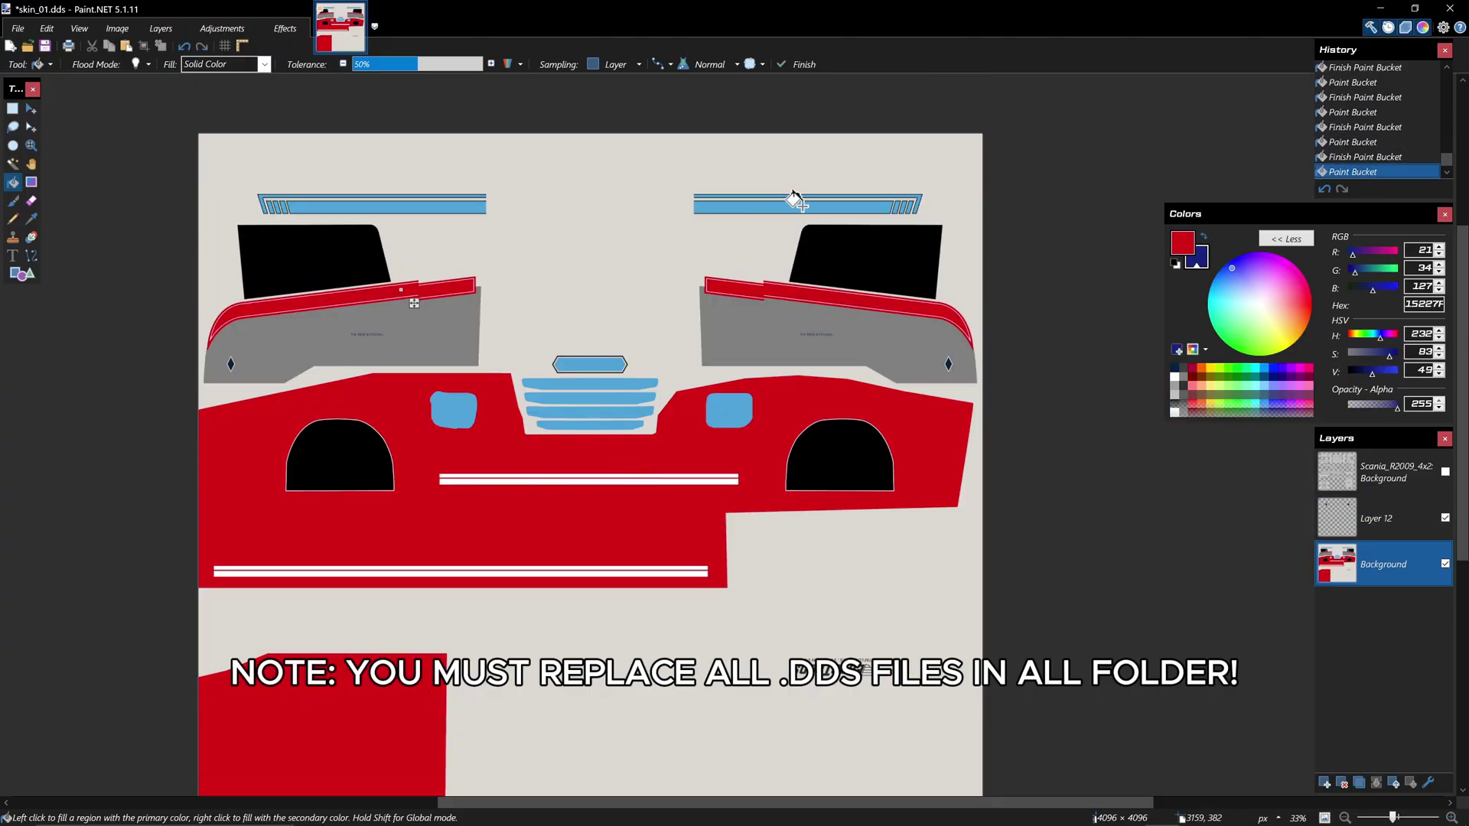
{"action": "key", "text": "x"}
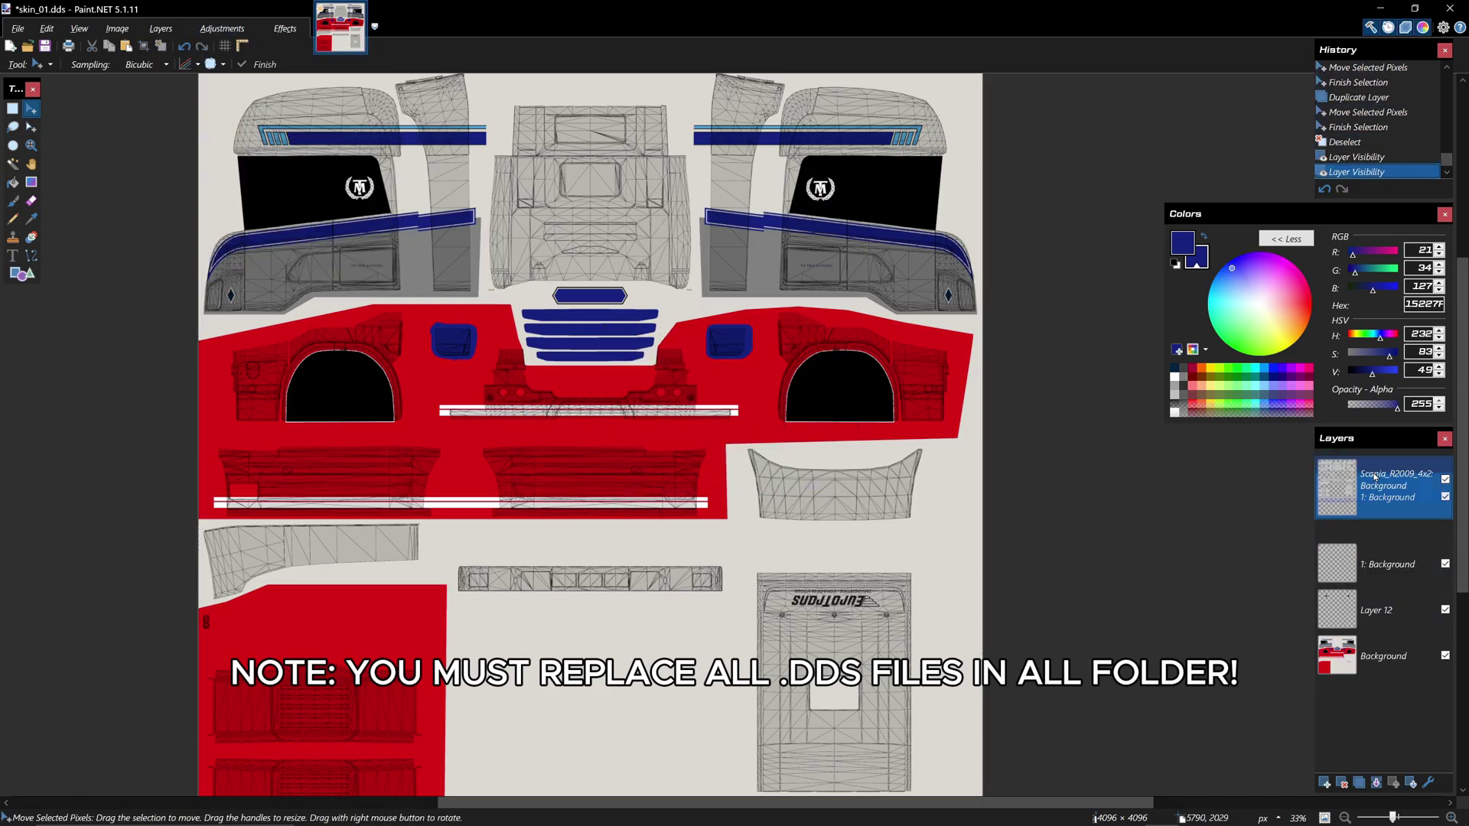
Save the recoloured Scania R2009 truck skin over skin_01.dds.
{"action": "key", "text": "ctrl+shift+s"}
{"action": "left_click", "coordinate": [672, 623]}
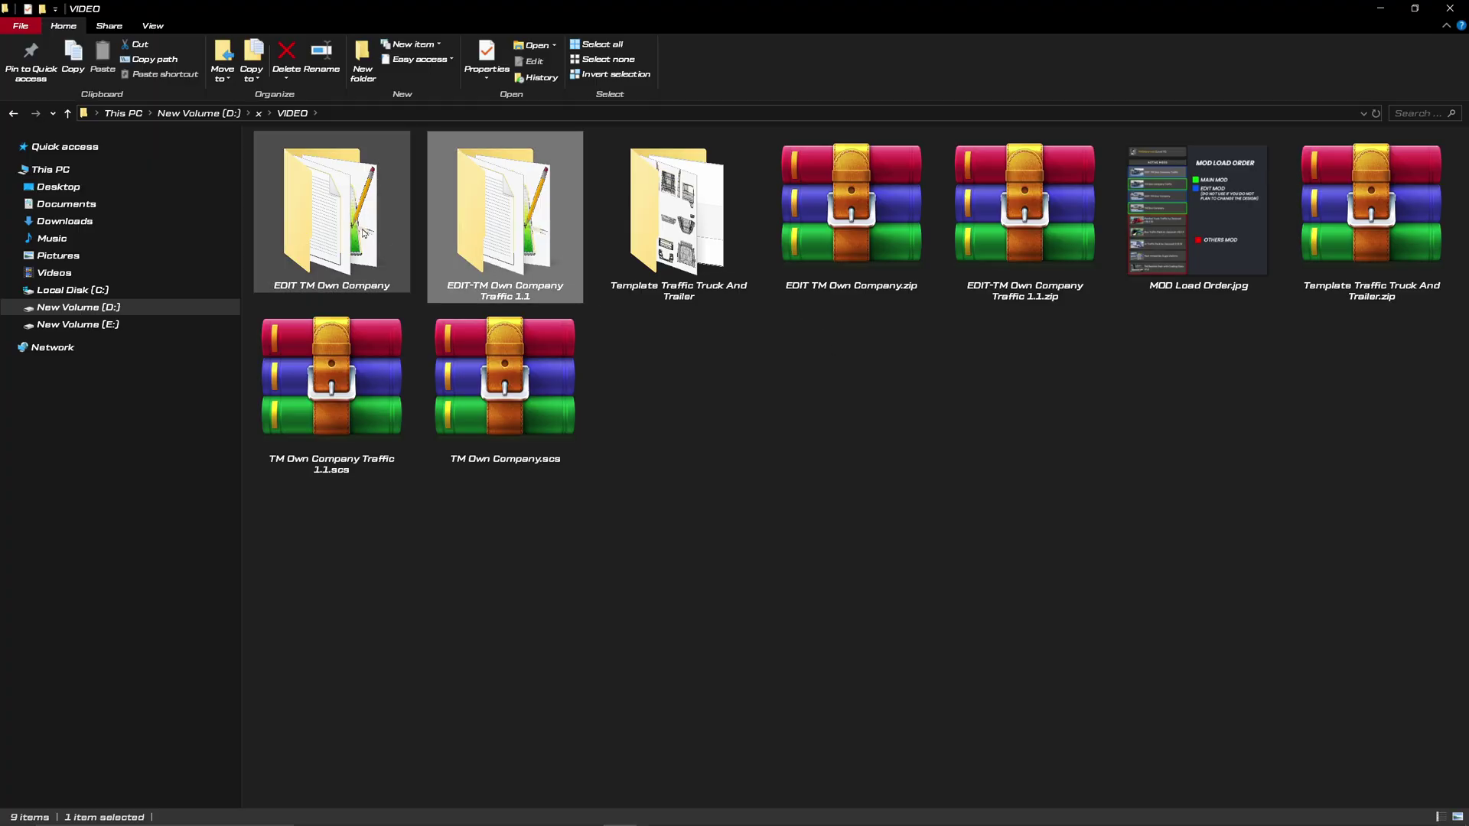
Open EDIT TM Own Company.zip in WinRAR and show the EDIT TM Own Company folder's contents beside it in File Explorer.
{"action": "left_click", "coordinate": [331, 214]}
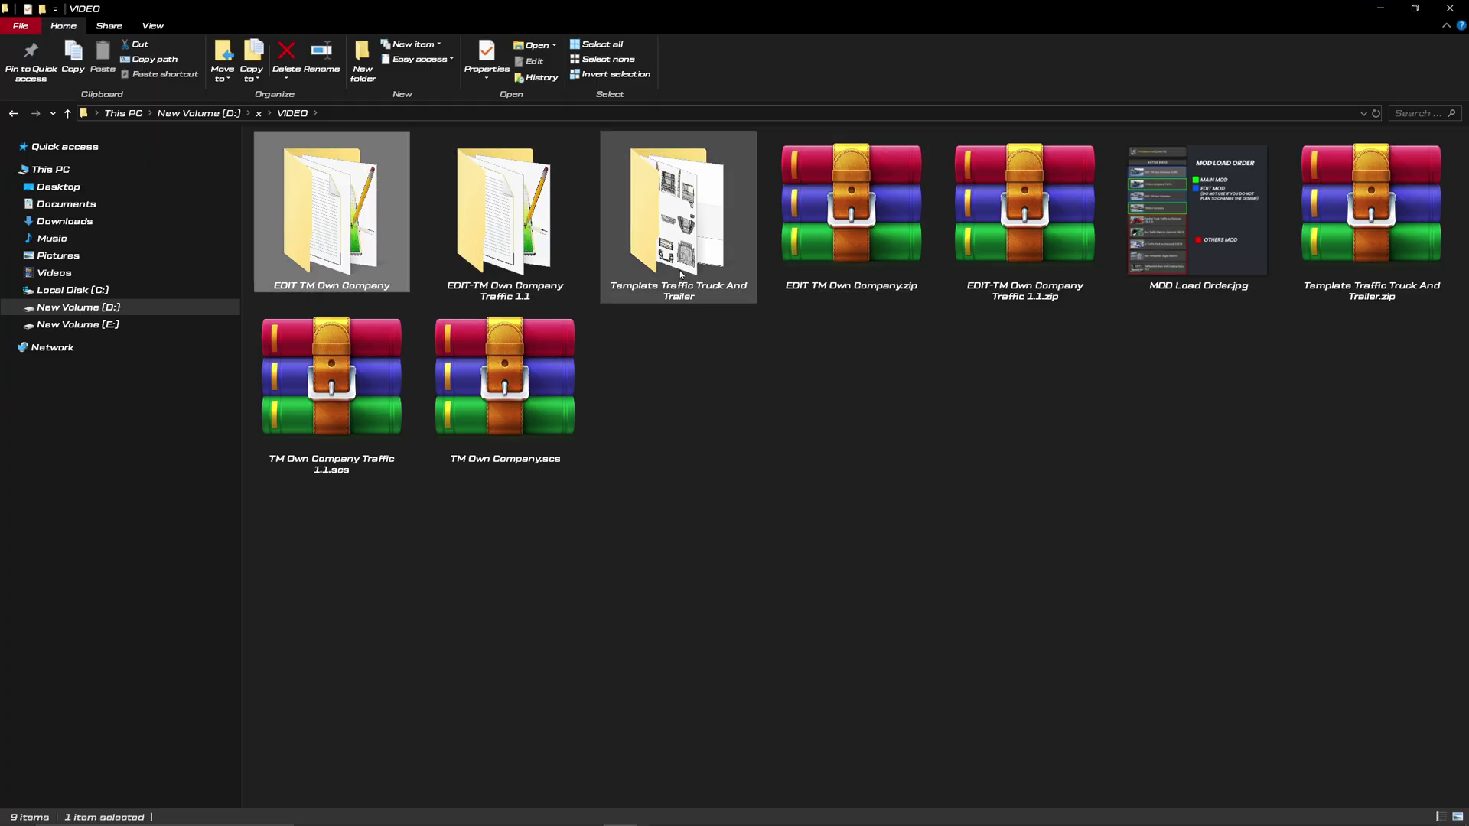
{"action": "left_click", "coordinate": [840, 255]}
{"action": "double_click", "coordinate": [839, 251]}
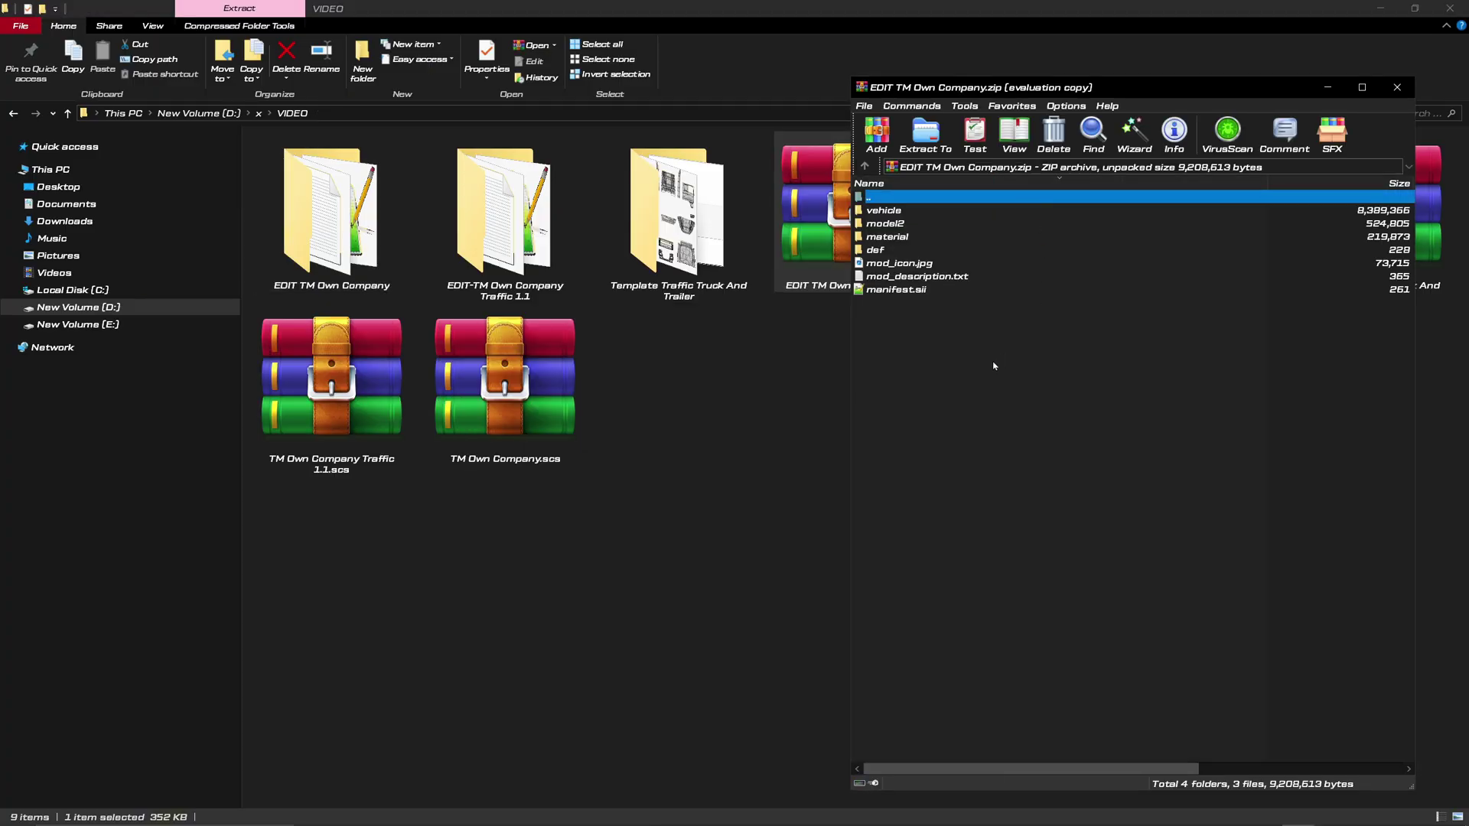
{"action": "double_click", "coordinate": [338, 243]}
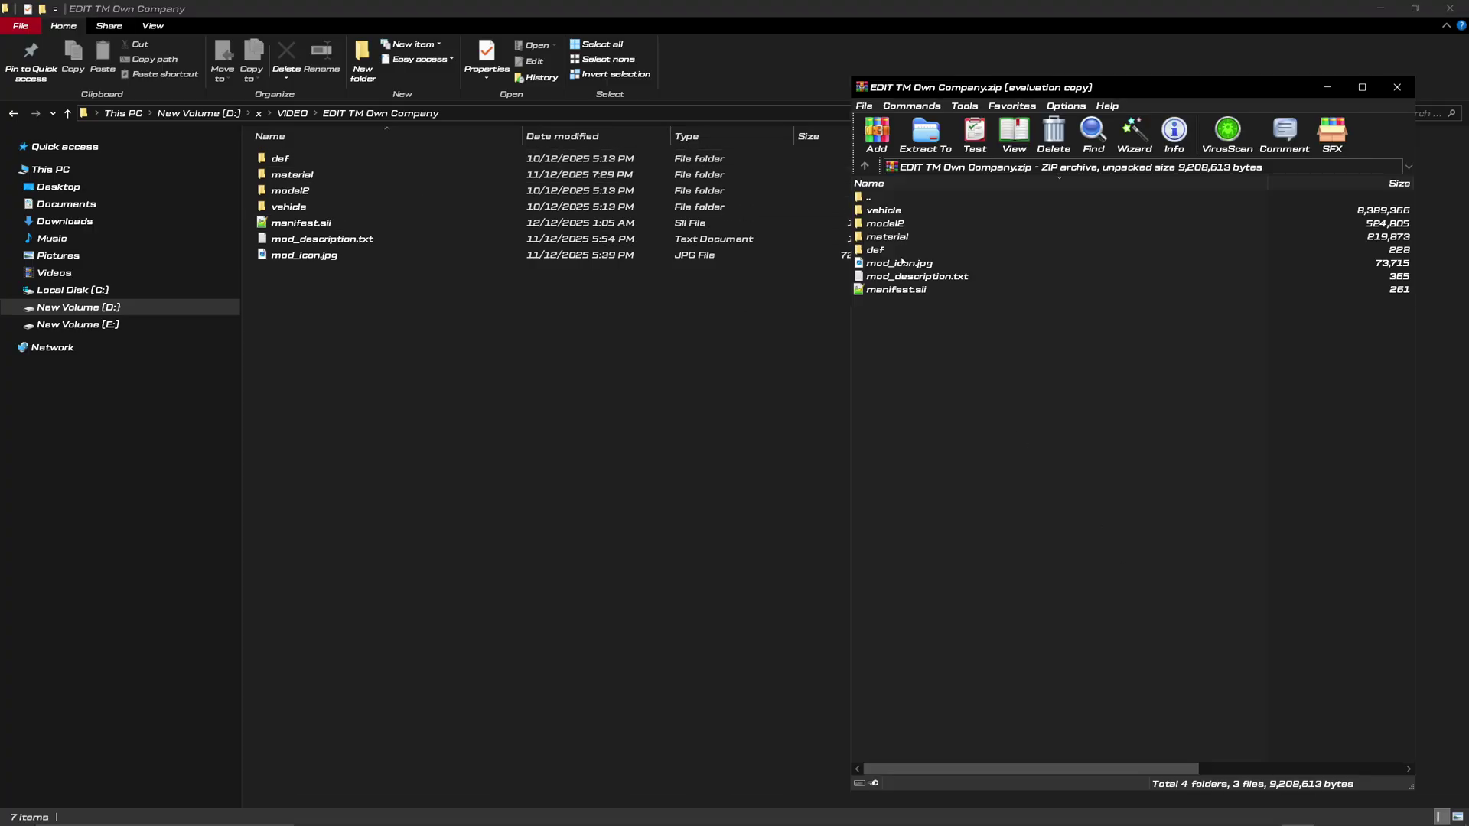
Add all folders and files from EDIT TM Own Company to EDIT TM Own Company.zip, replacing the existing ones, and close the archive.
{"action": "left_click", "coordinate": [765, 255]}
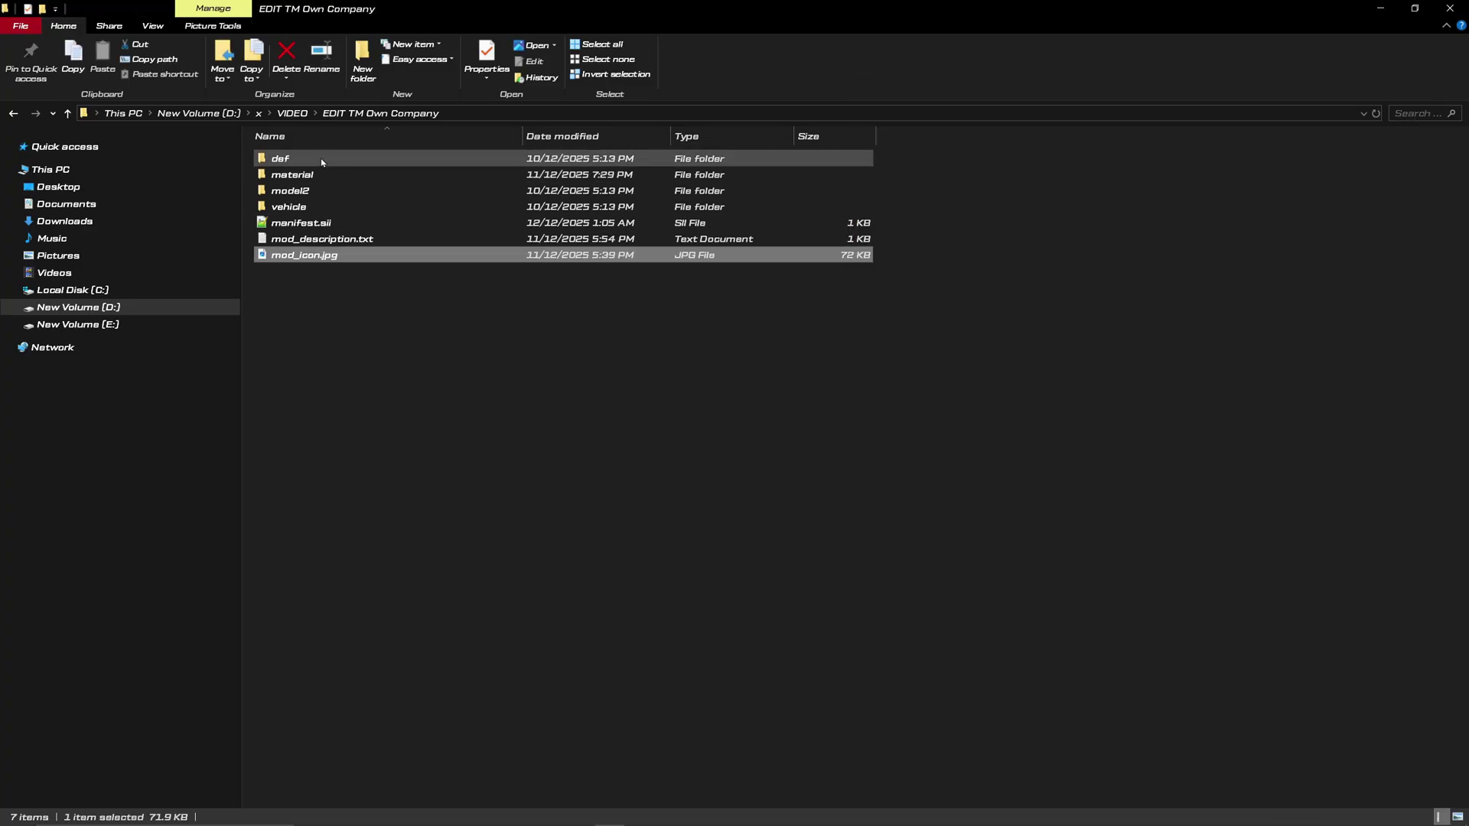
{"action": "left_click", "coordinate": [610, 811]}
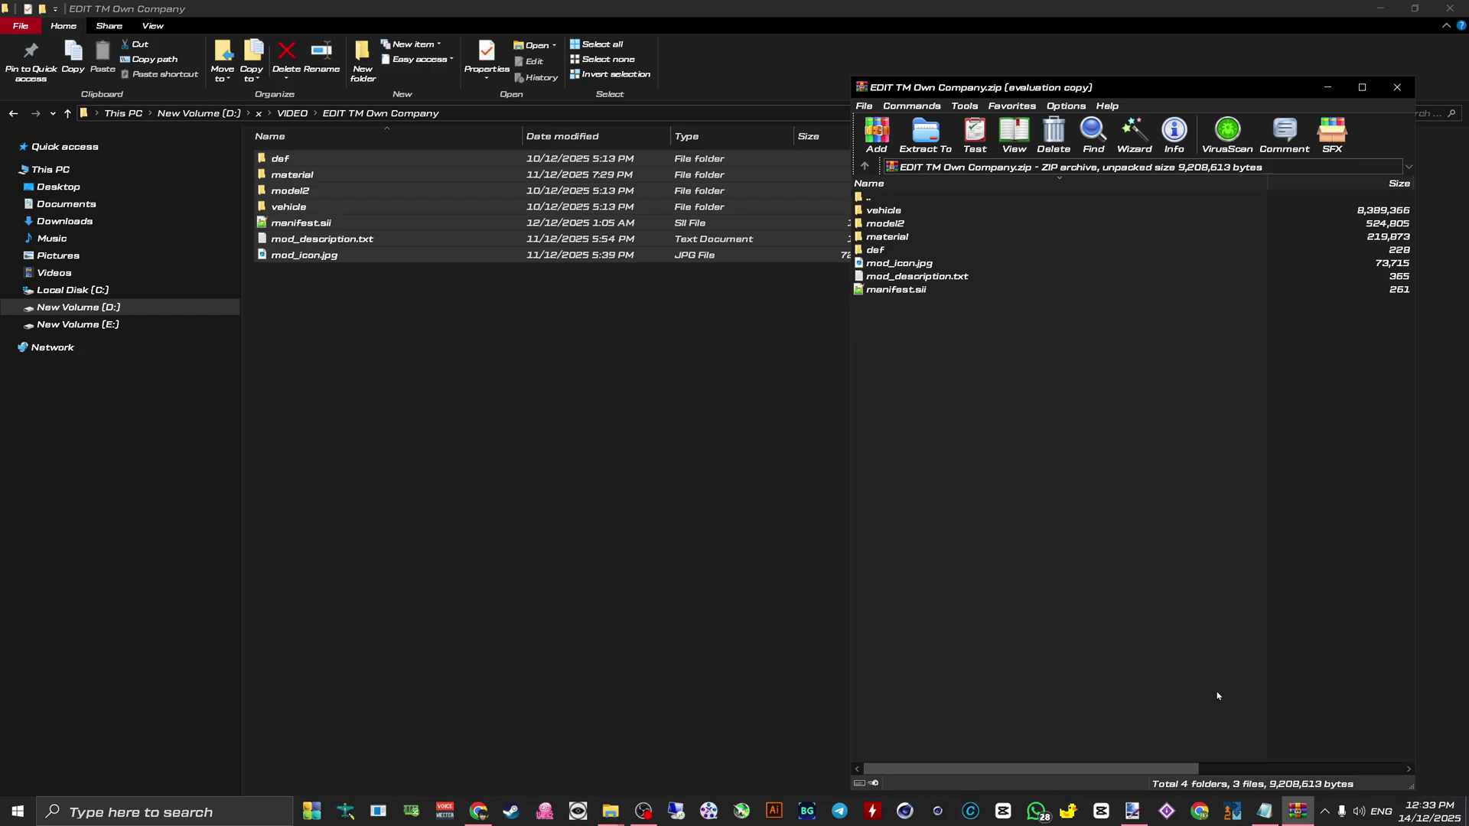
{"action": "left_click_drag", "start_coordinate": [321, 255], "coordinate": [1130, 498]}
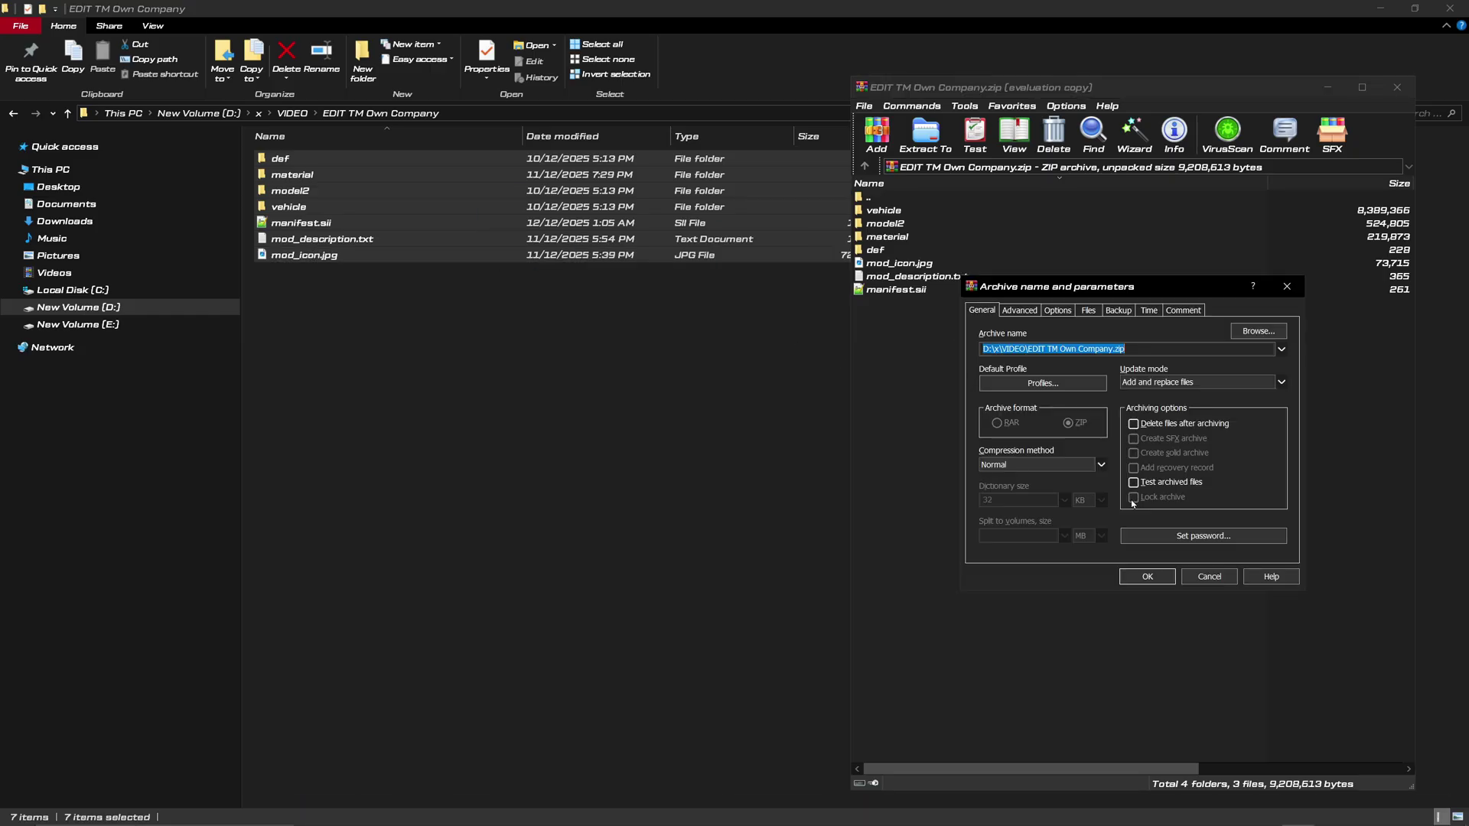
{"action": "left_click", "coordinate": [1148, 577]}
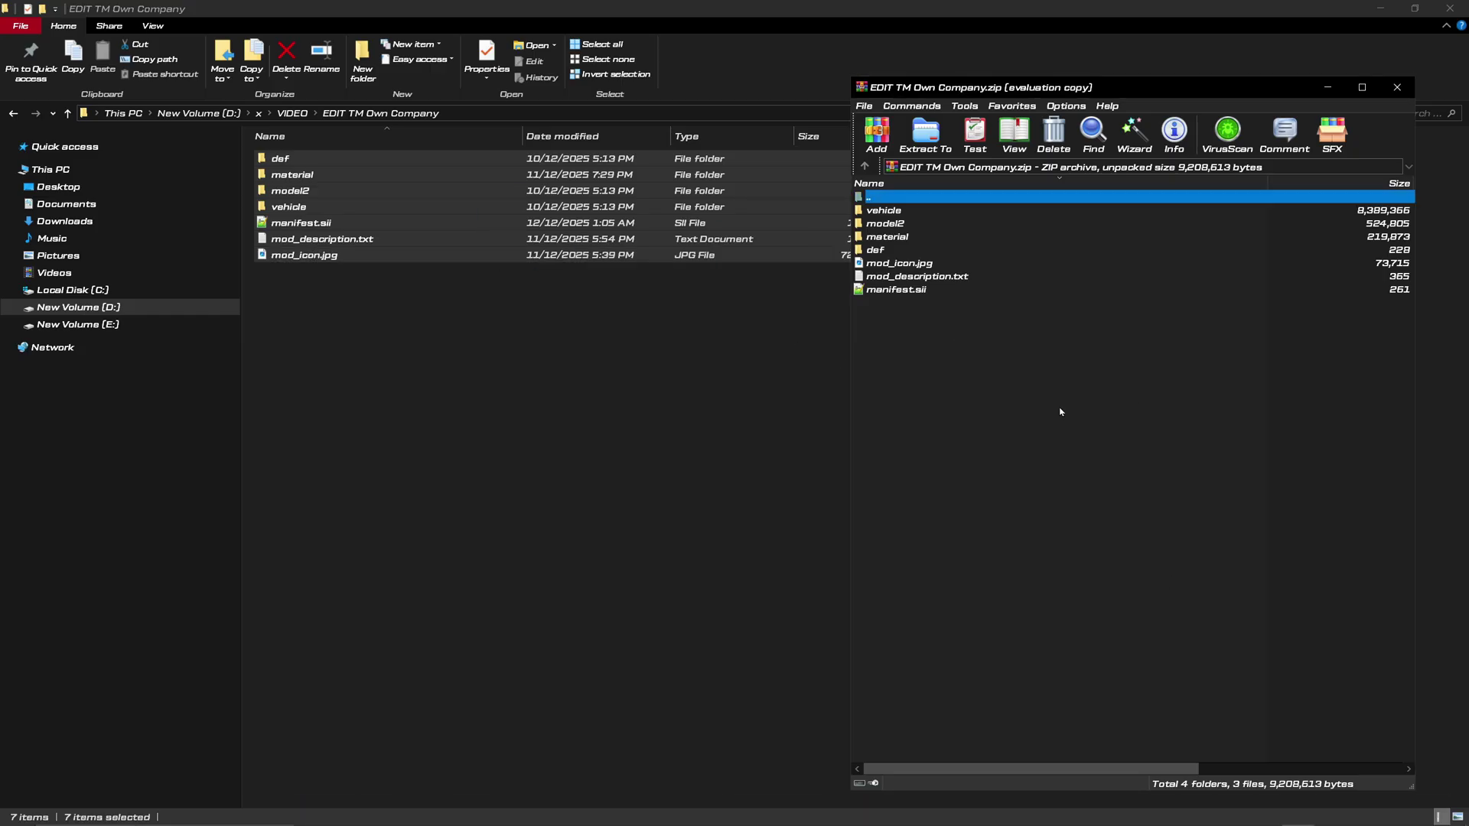
{"action": "left_click", "coordinate": [1396, 88]}
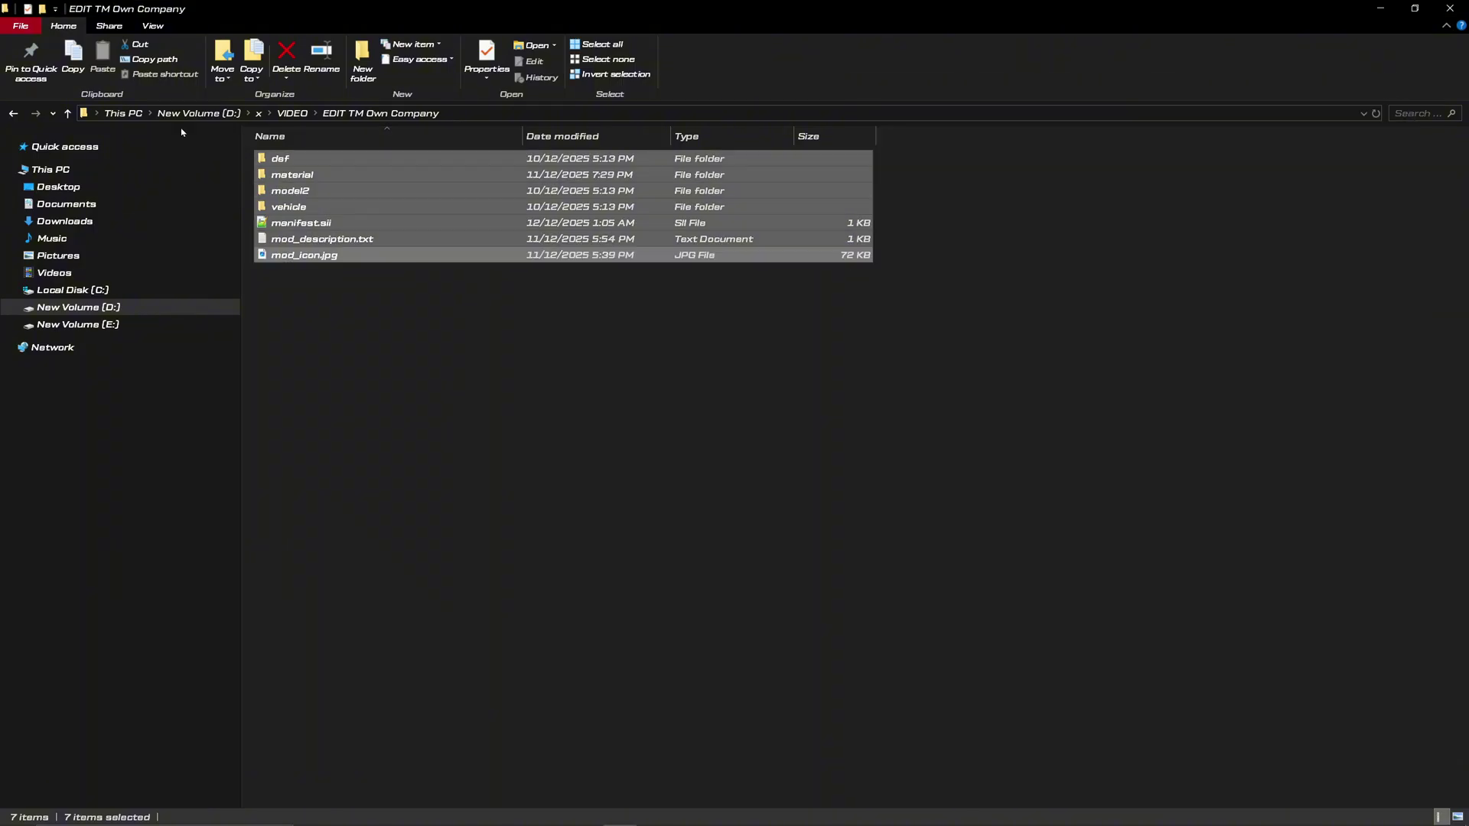
Open EDIT-TM Own Company Traffic 1.1.zip in WinRAR and show the EDIT-TM Own Company Traffic 1.1 folder's contents in File Explorer.
{"action": "left_click", "coordinate": [13, 113]}
{"action": "left_click", "coordinate": [992, 226]}
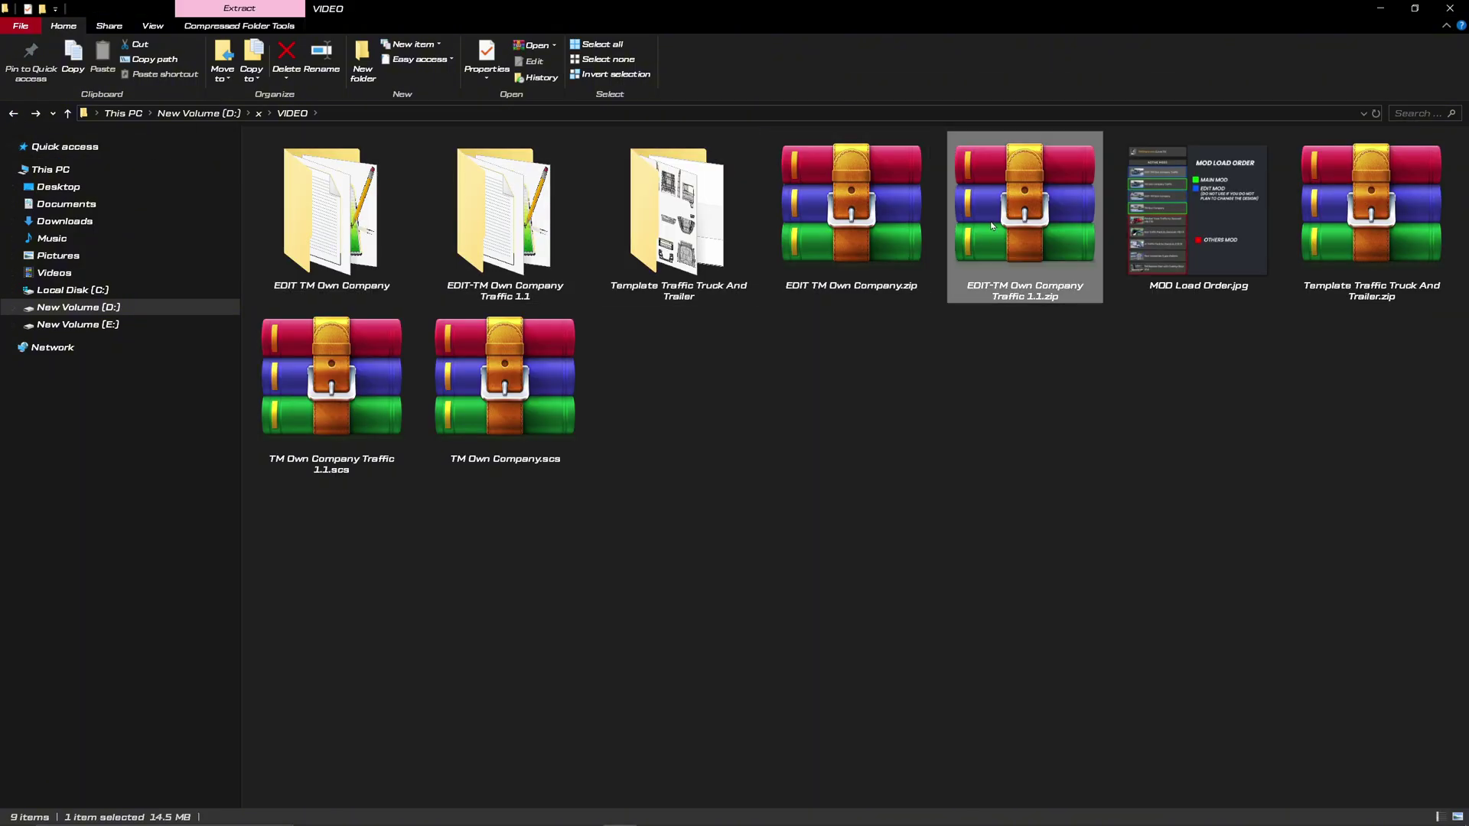
{"action": "double_click", "coordinate": [993, 226]}
{"action": "double_click", "coordinate": [503, 214]}
Add the vehicle folder, manifest.sii, mod_description.txt and mod_icon.jpg to EDIT-TM Own Company Traffic 1.1.zip, replacing the existing ones.
{"action": "left_click_drag", "start_coordinate": [390, 257], "coordinate": [337, 157]}
{"action": "left_click", "coordinate": [1297, 811]}
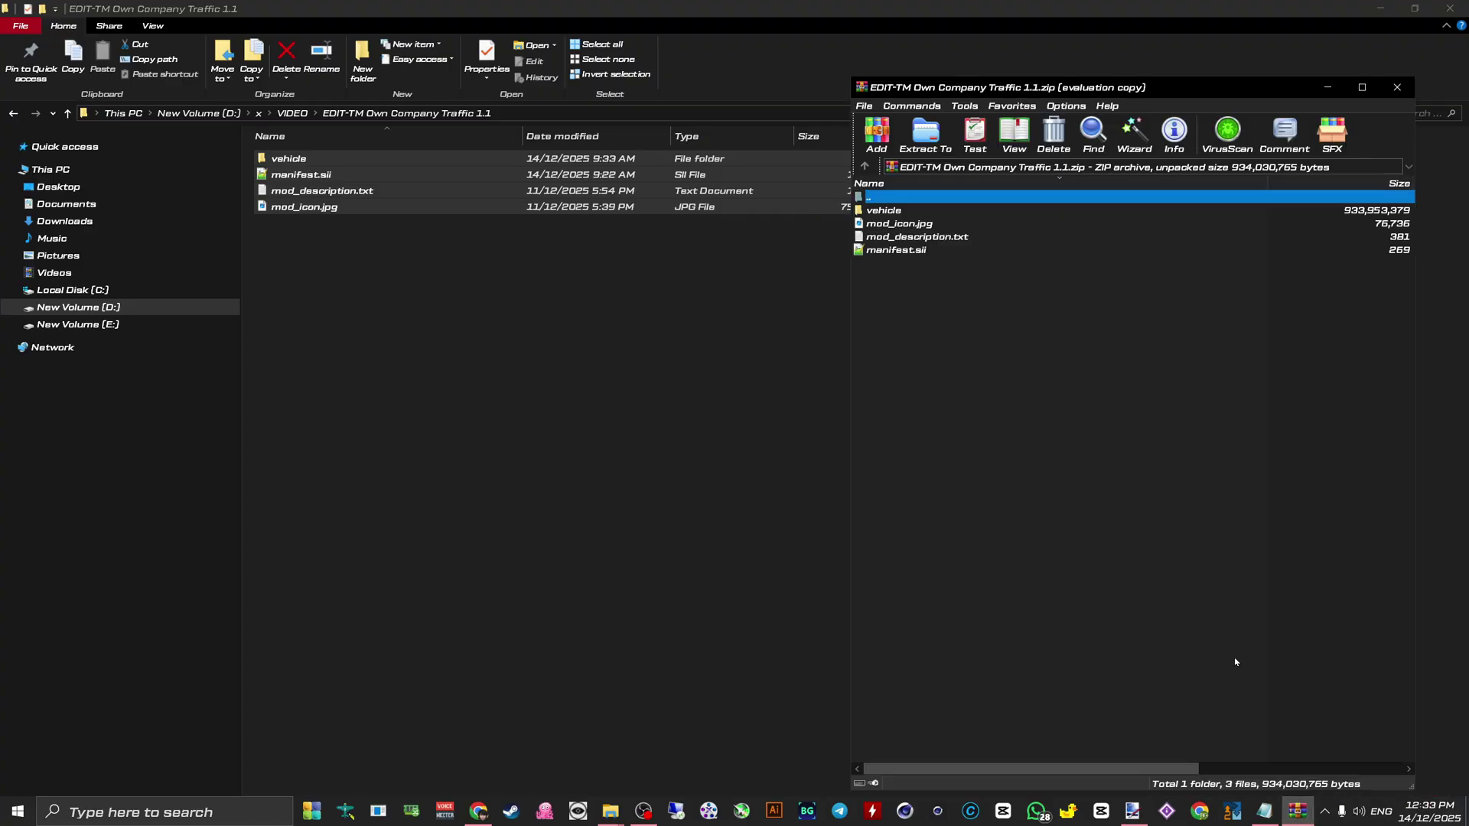
{"action": "left_click_drag", "start_coordinate": [321, 205], "coordinate": [941, 357]}
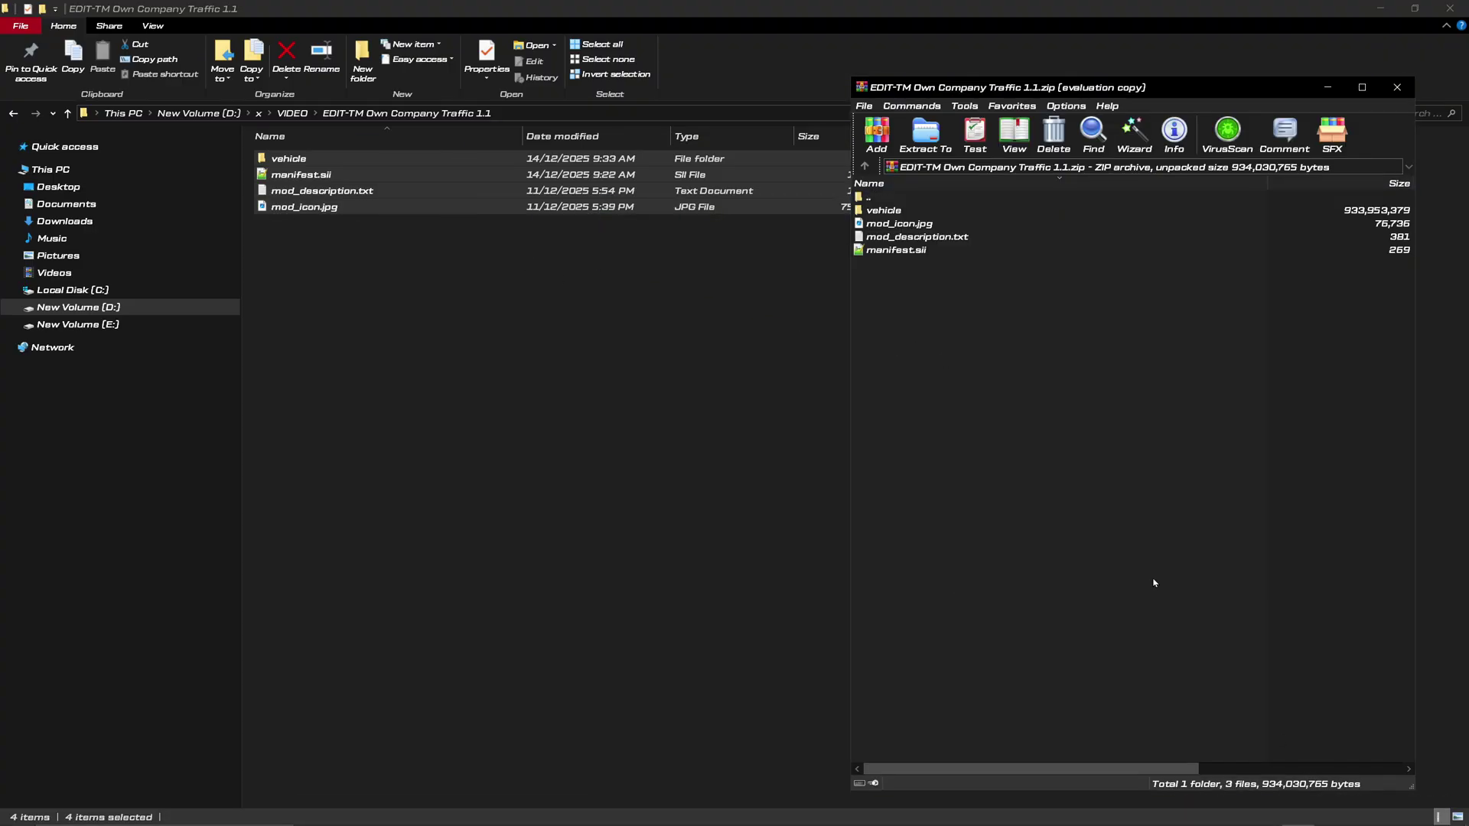
{"action": "left_click", "coordinate": [1152, 586]}
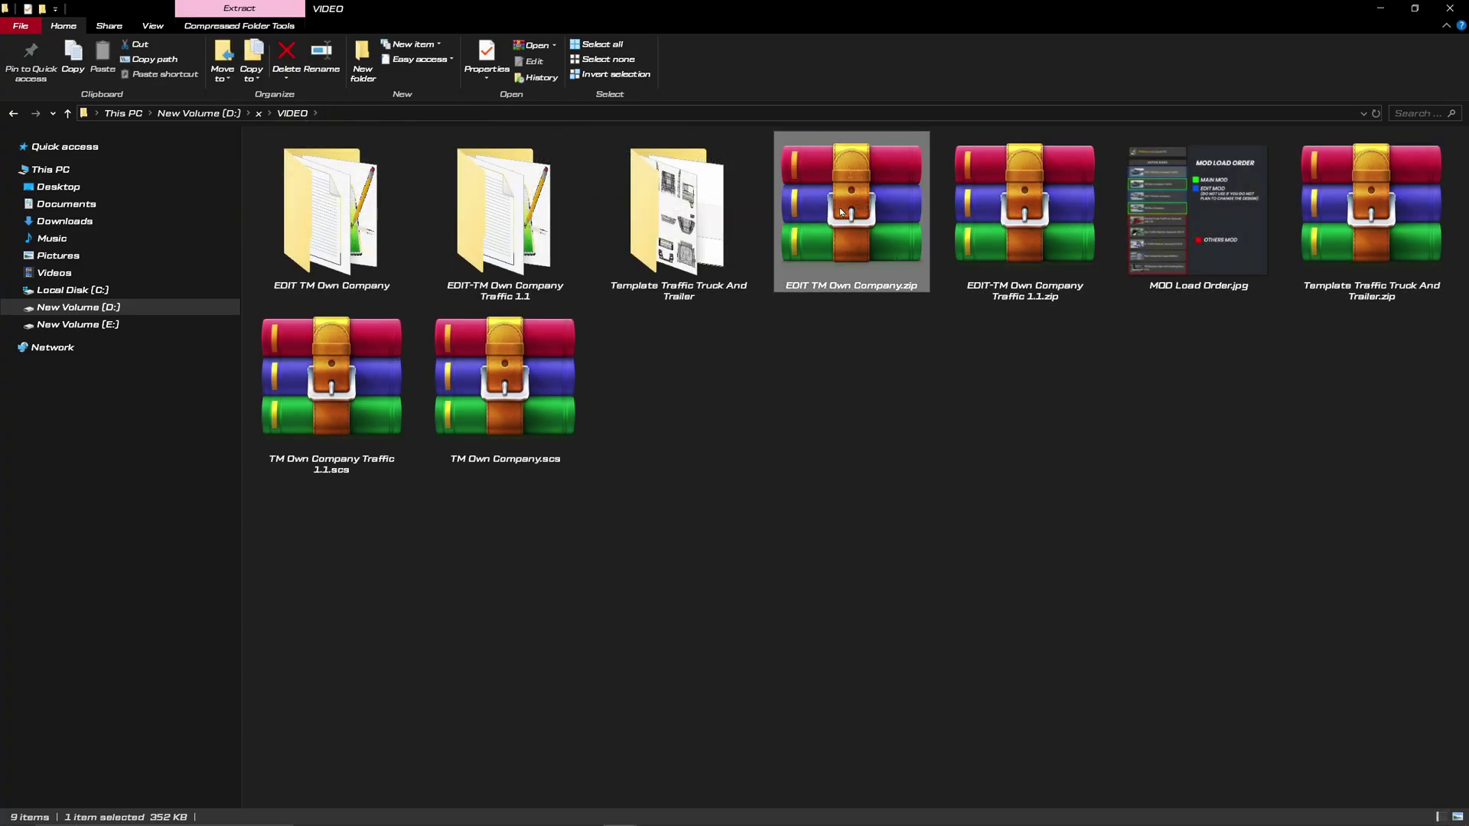
Select EDIT TM Own Company.zip, EDIT-TM Own Company Traffic 1.1.zip, TM Own Company Traffic 1.1.scs and TM Own Company.scs together in the VIDEO folder.
{"action": "left_click", "coordinate": [841, 206], "text": "ctrl"}
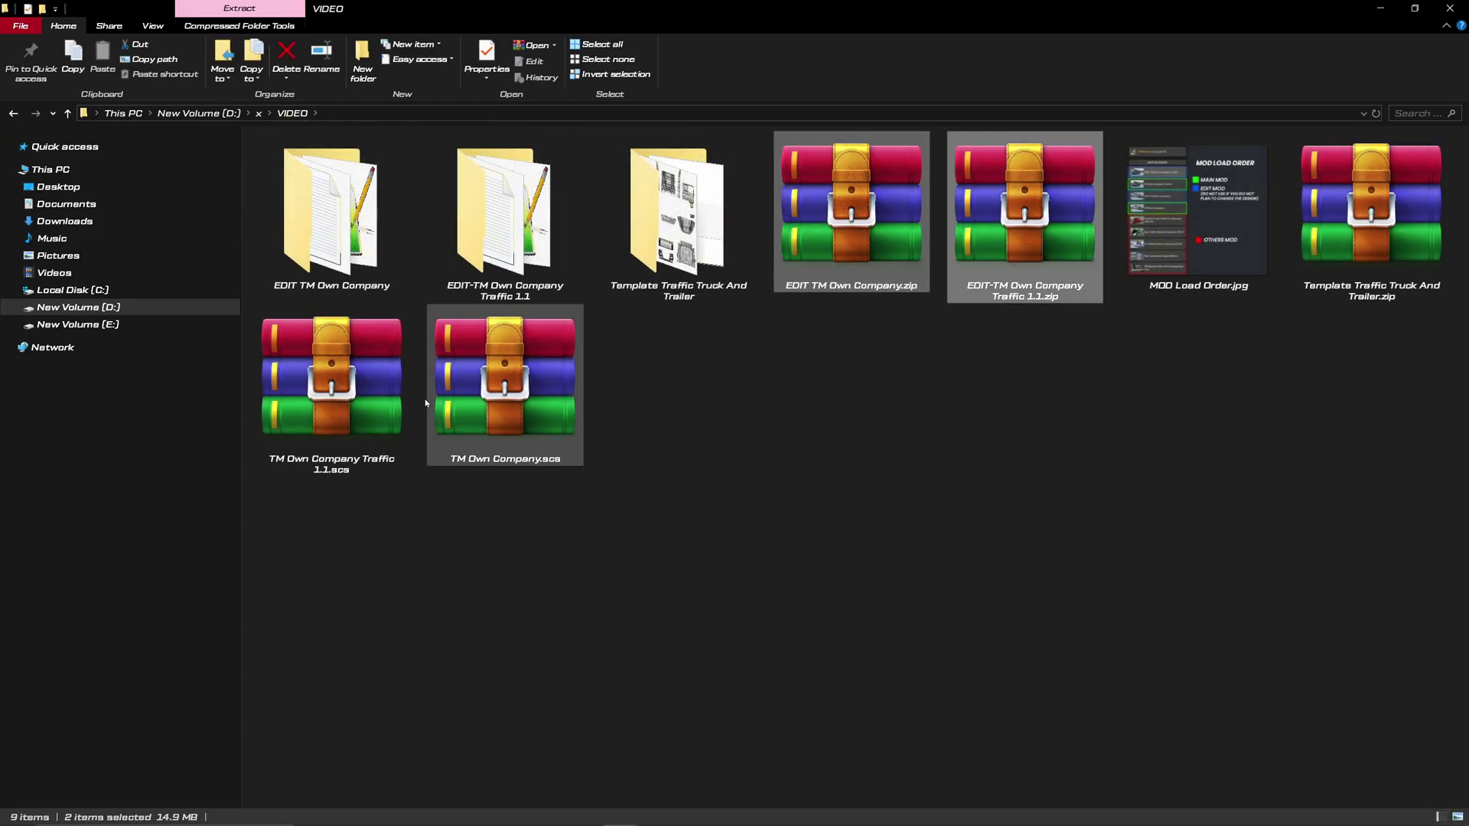
{"action": "left_click", "coordinate": [341, 409], "text": "ctrl"}
{"action": "left_click", "coordinate": [507, 404], "text": "ctrl"}
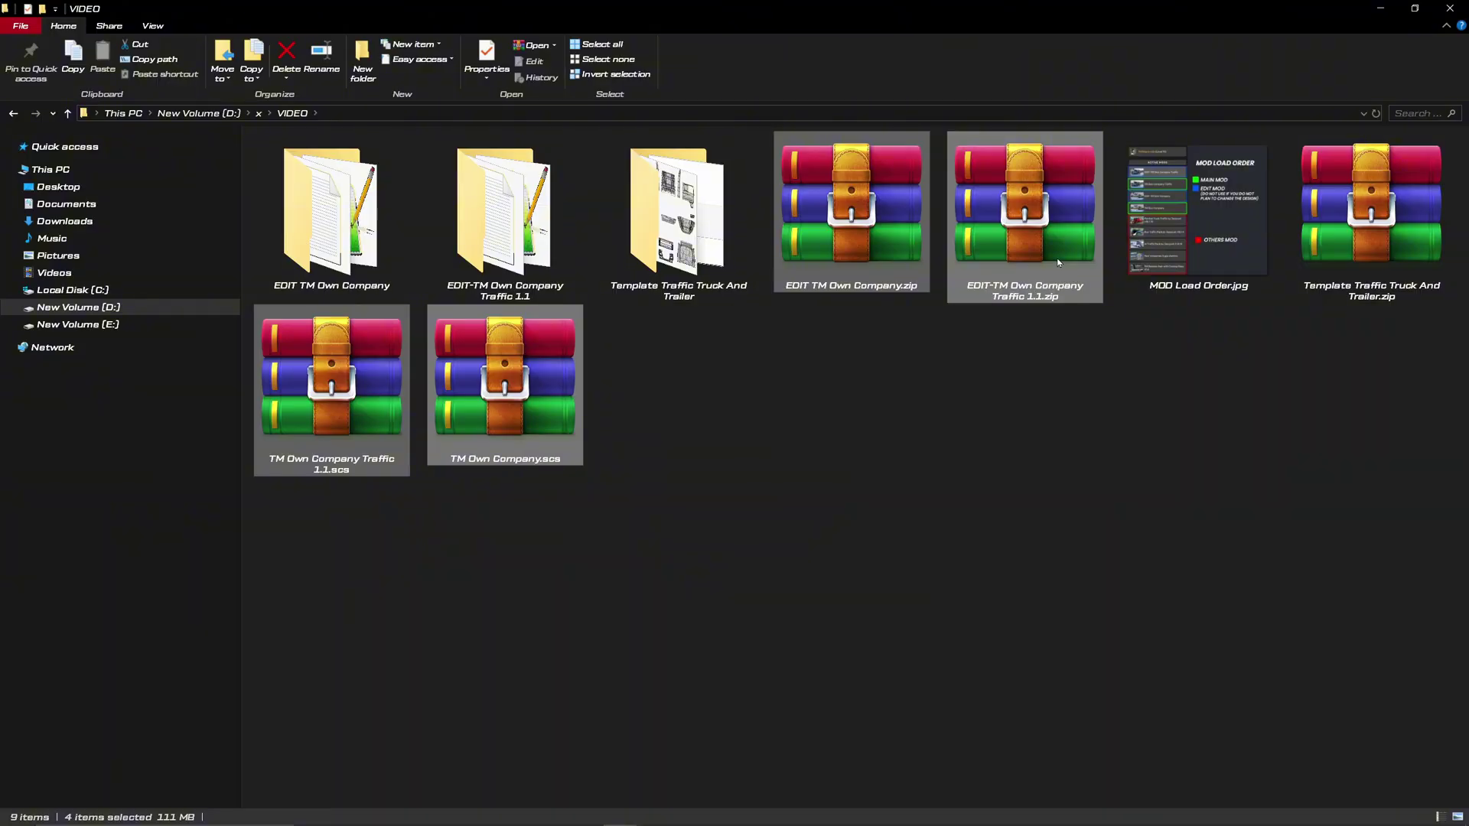